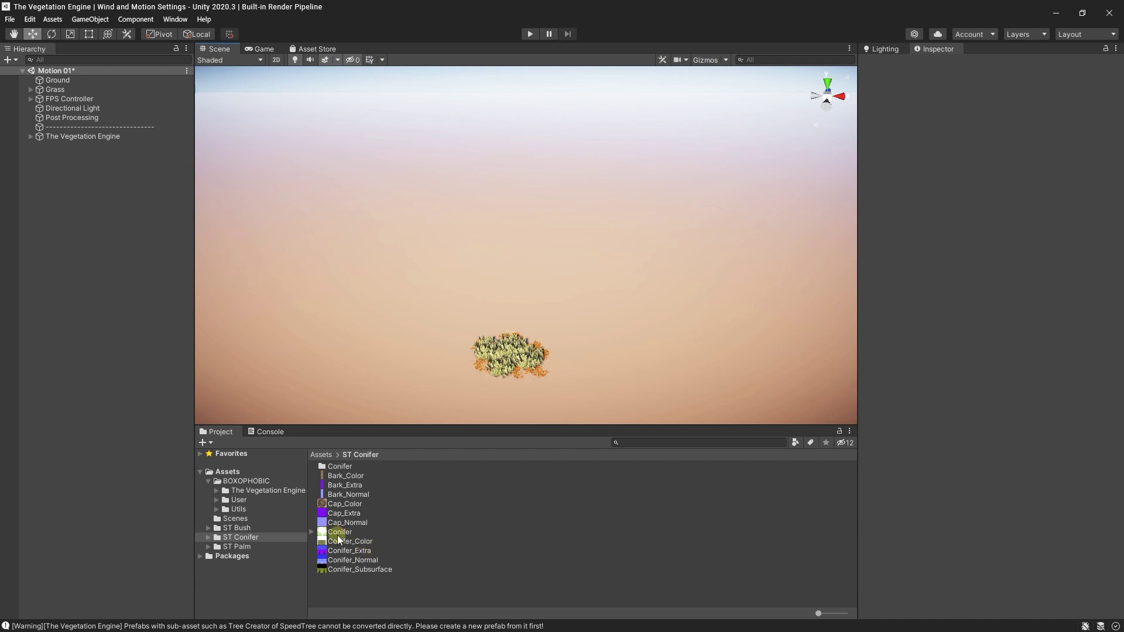
Place the Conifer SpeedTree model in the scene beside the grass patch and open the Vegetation Engine's Prefab Converter
left_click_drag(335, 534, 438, 336)
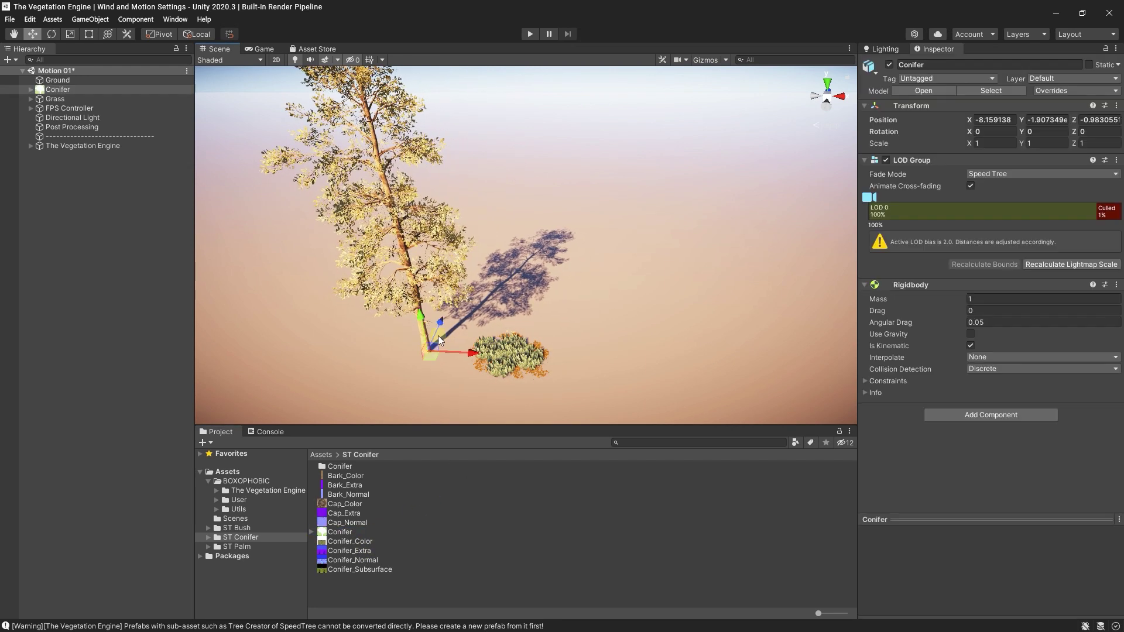
left_click(175, 20)
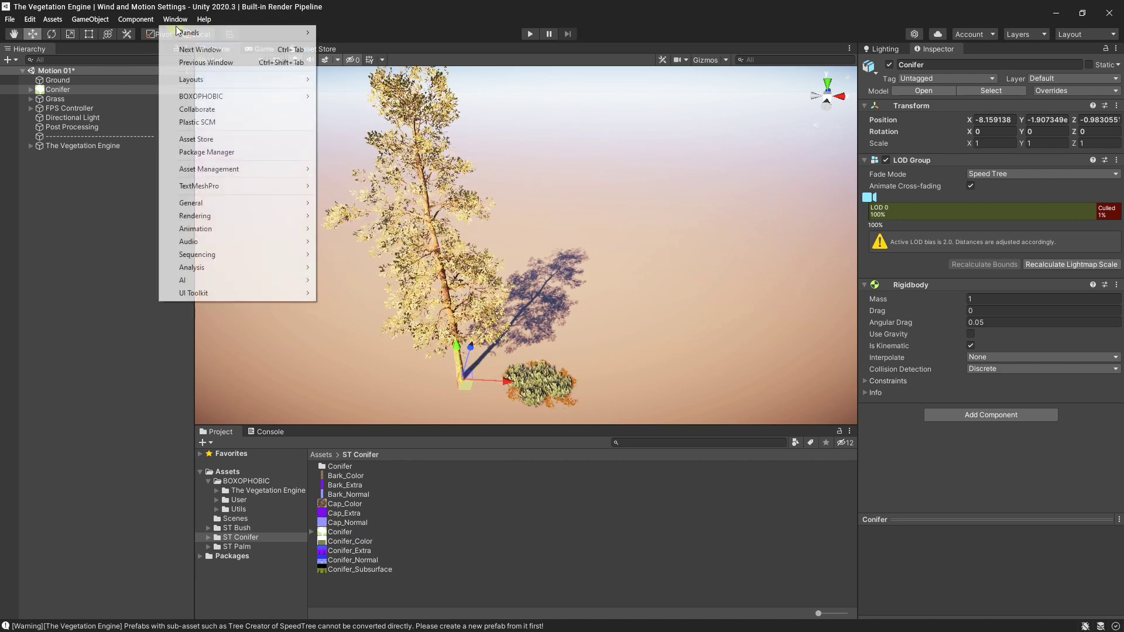
mouse_move(275, 97)
mouse_move(352, 97)
left_click(466, 109)
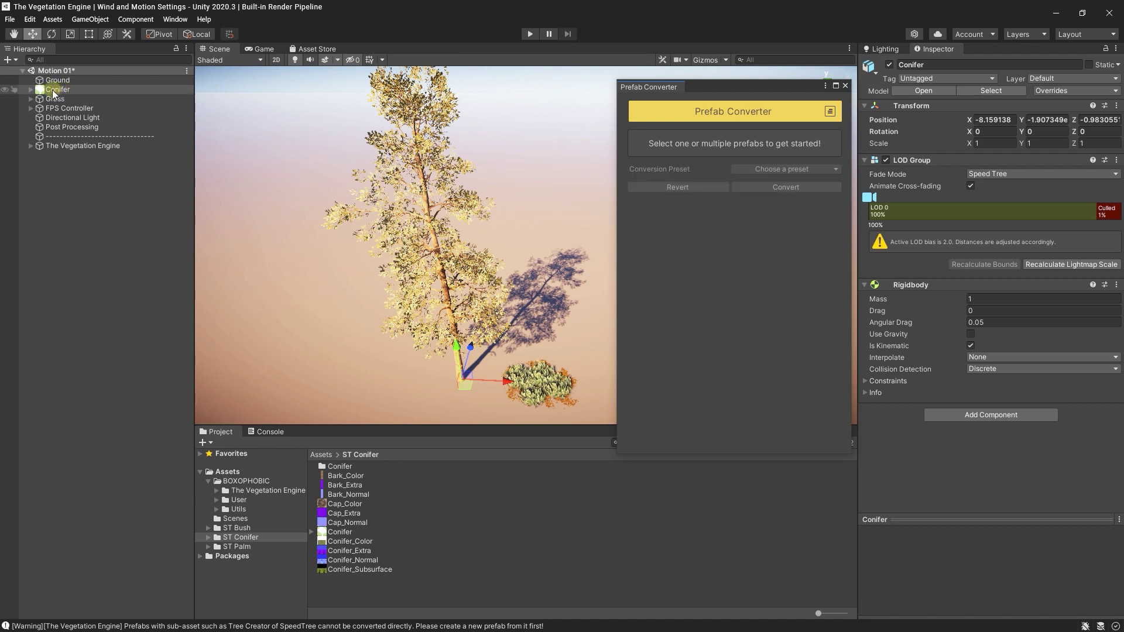
Save the scene's Conifer object as a new original prefab in the ST Conifer folder
left_click_drag(52, 90, 389, 518)
left_click_drag(361, 595, 360, 595)
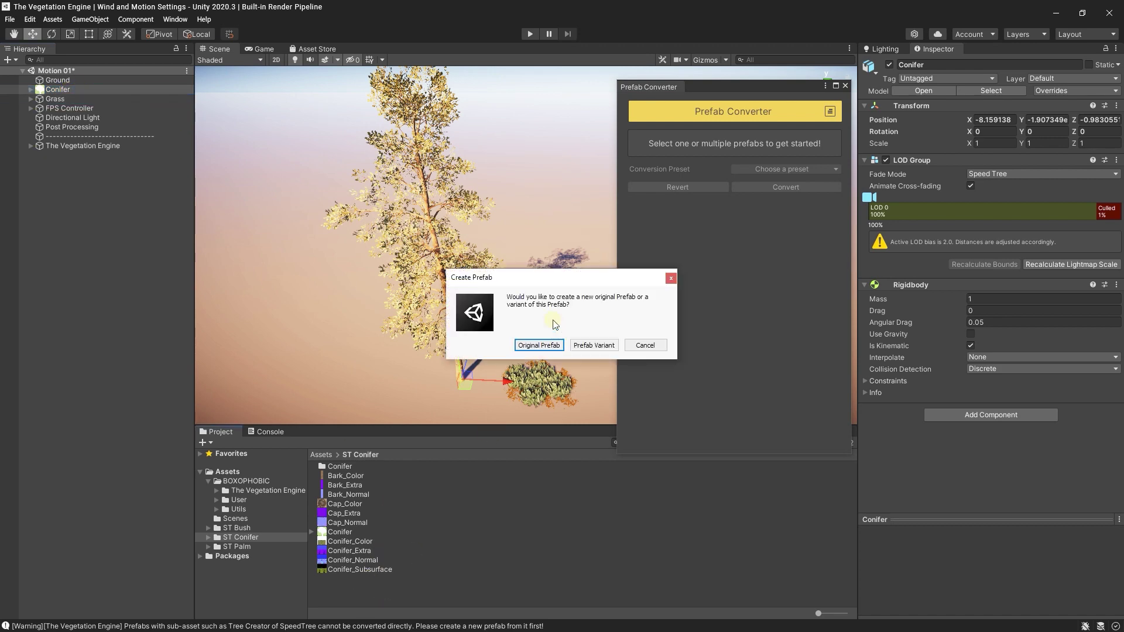
left_click(539, 345)
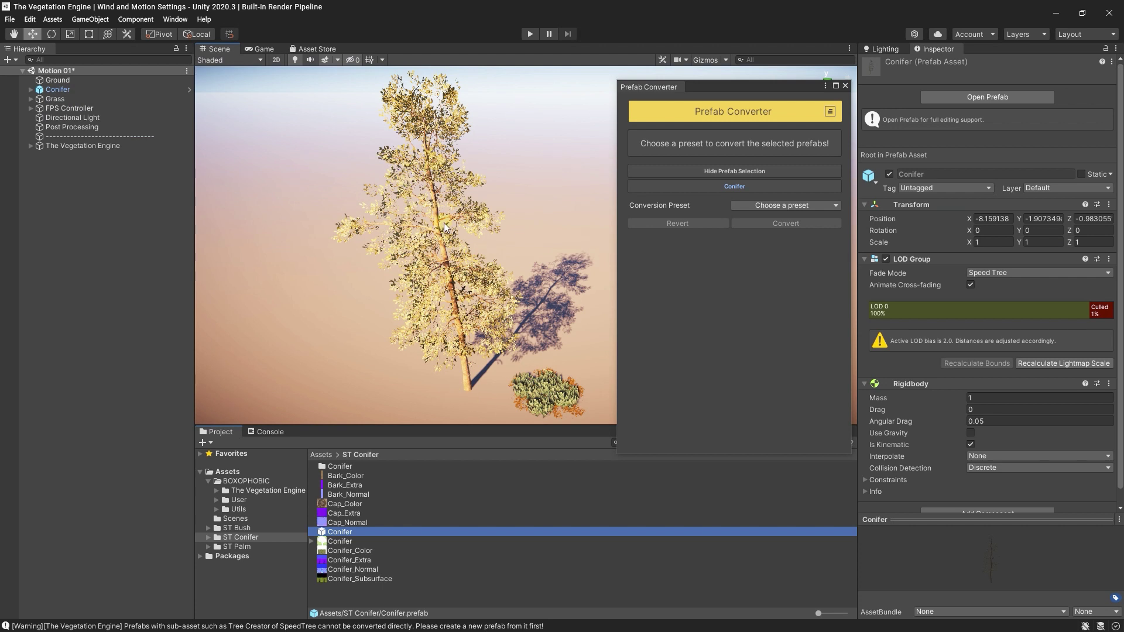
Convert the new Conifer prefab with the Tools/SpeedTree8/Vegetation conversion preset
left_click(735, 186)
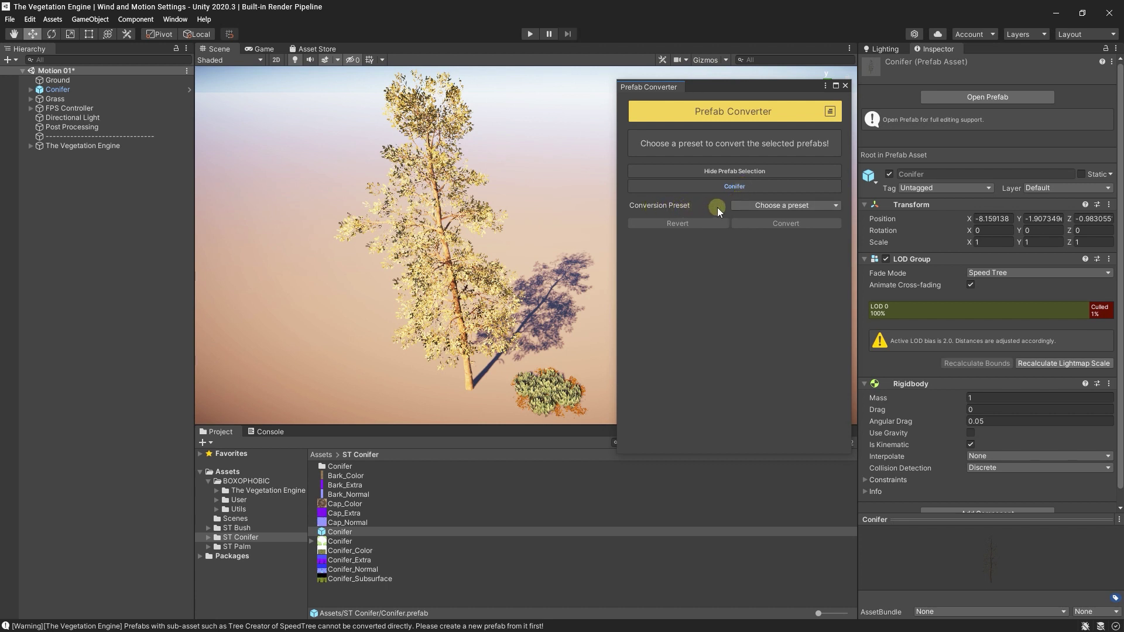
left_click(748, 205)
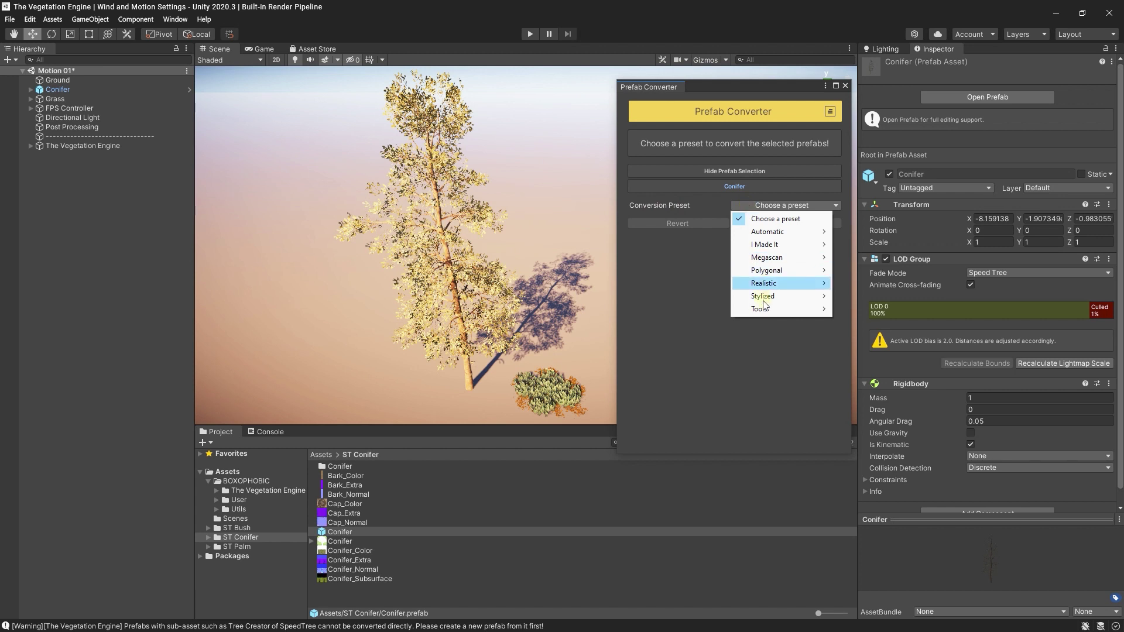
mouse_move(764, 308)
mouse_move(874, 352)
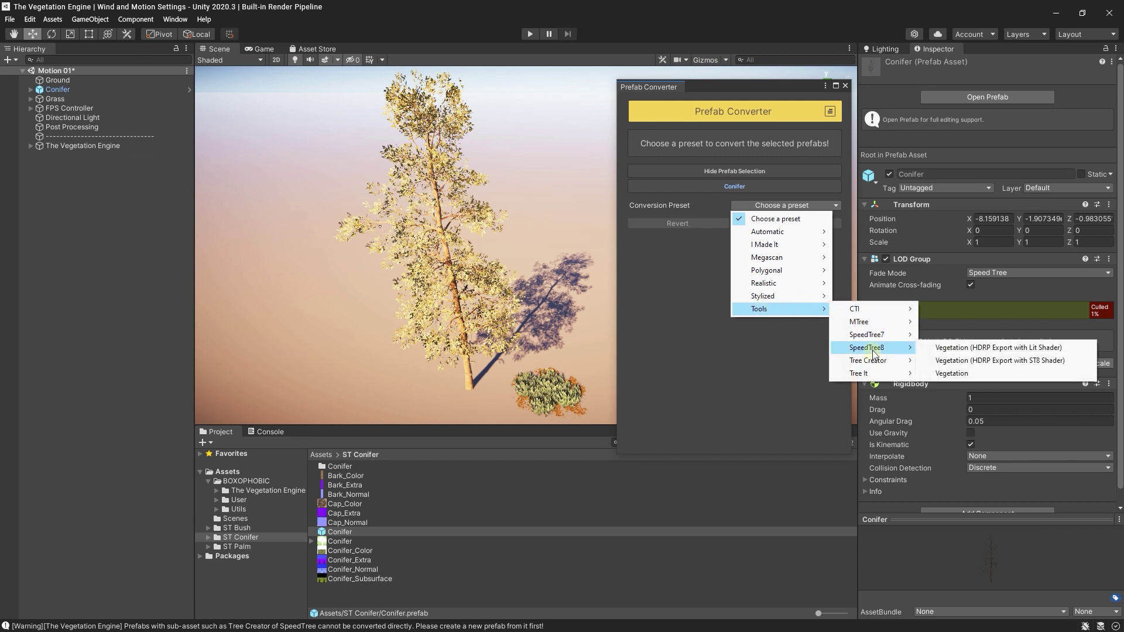
left_click(957, 374)
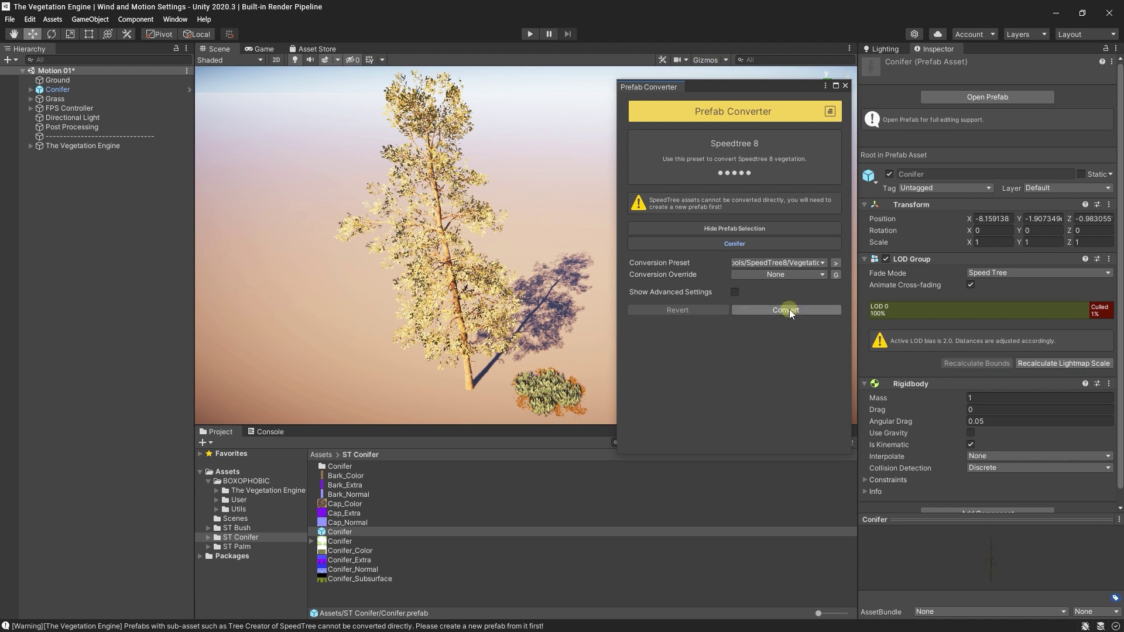
left_click(789, 309)
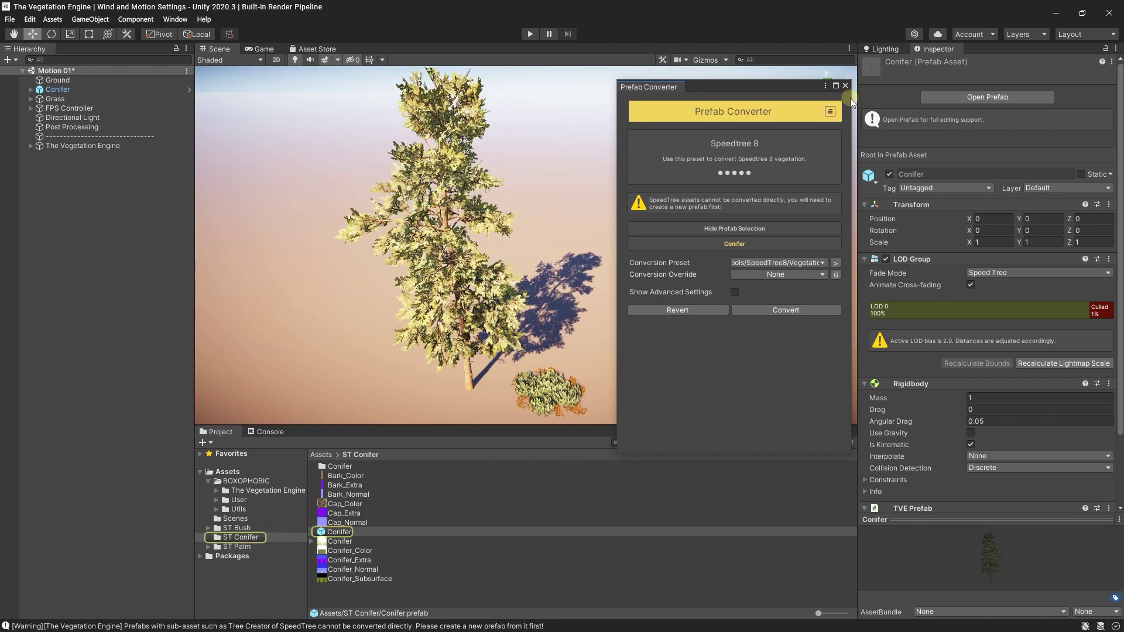
Close the Prefab Converter and select the converted Conifer in the scene
right_click_drag(497, 229, 494, 223)
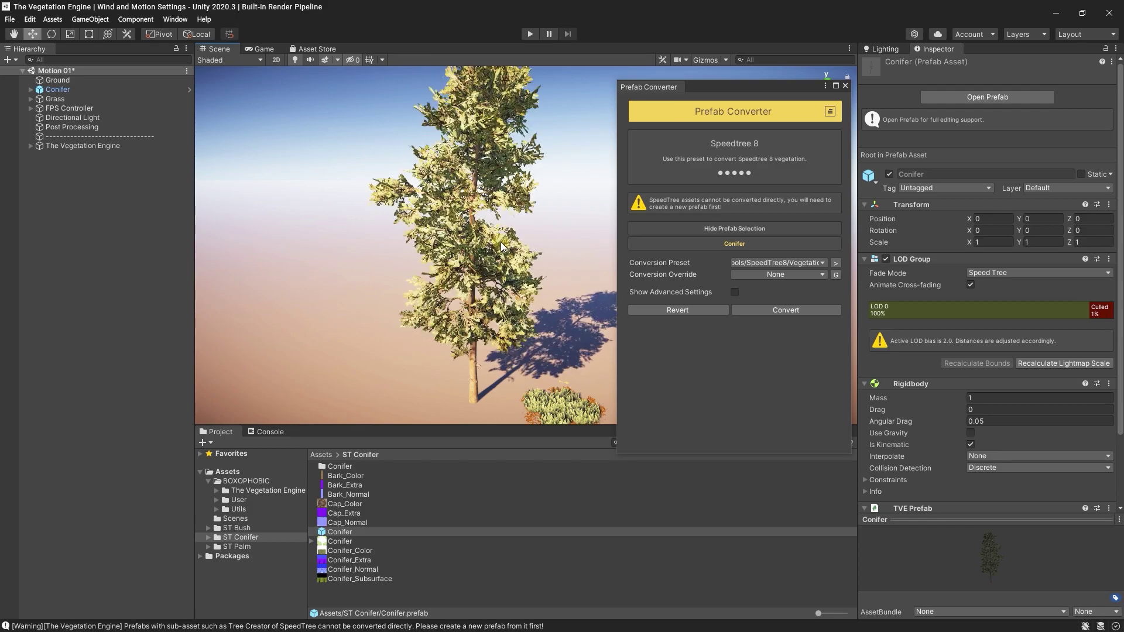
left_click(844, 85)
left_click(474, 277)
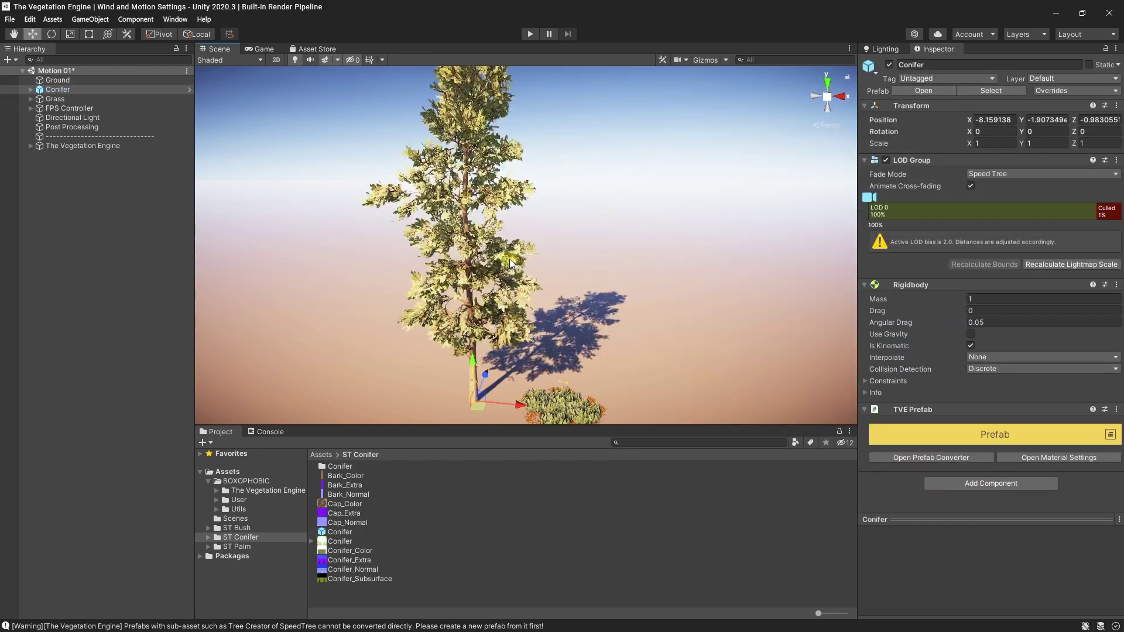
left_click_drag(564, 262, 549, 274, "alt")
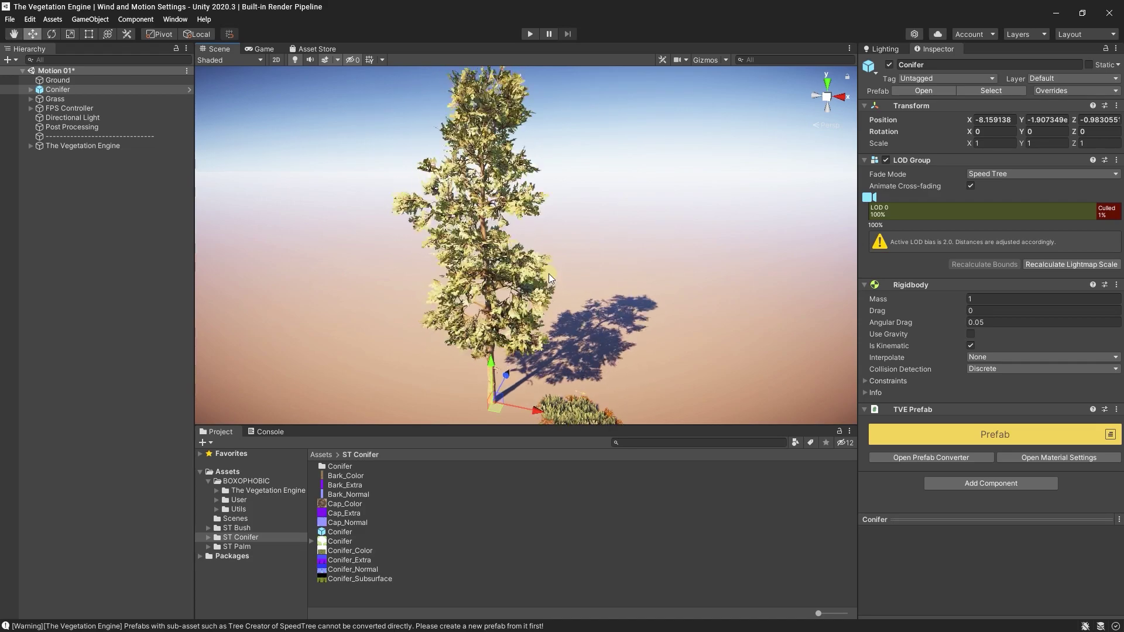
Set Details Flutter to 0 in the Conifer_LOD0 leaf material's Motion Settings
left_click(31, 89)
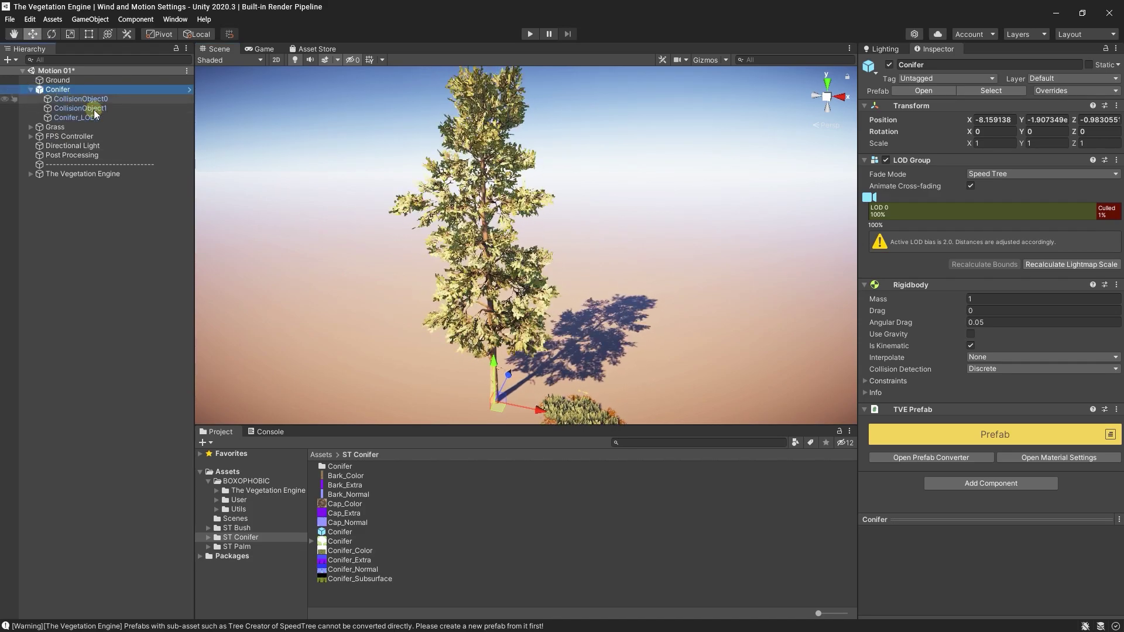
left_click(88, 117)
scroll(934, 340, "down", 15)
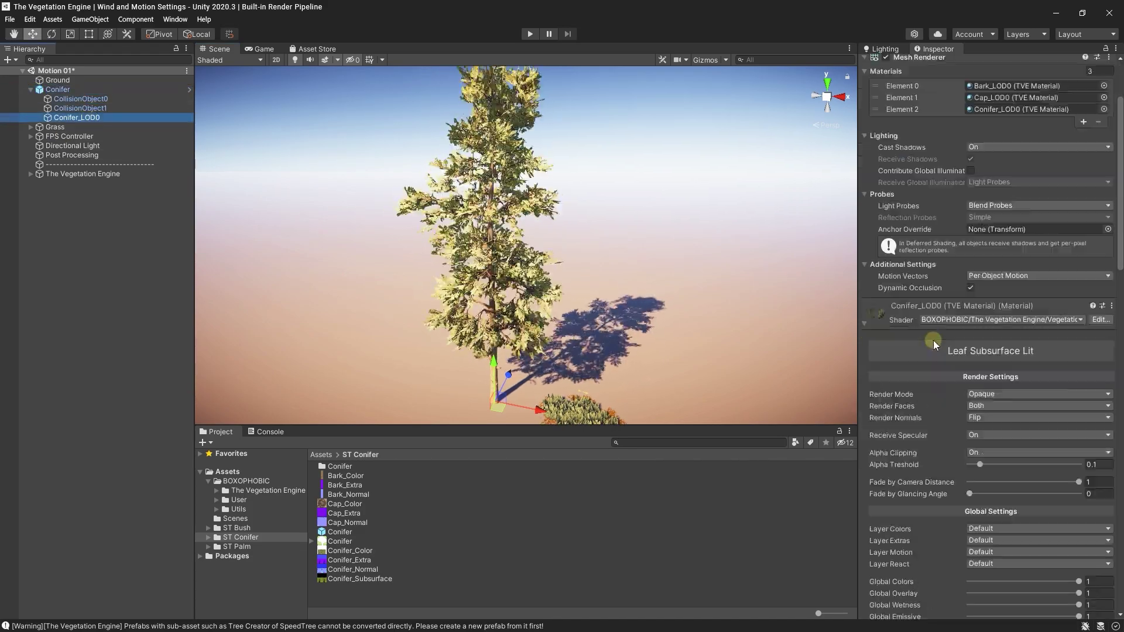
scroll(916, 392, "down", 10)
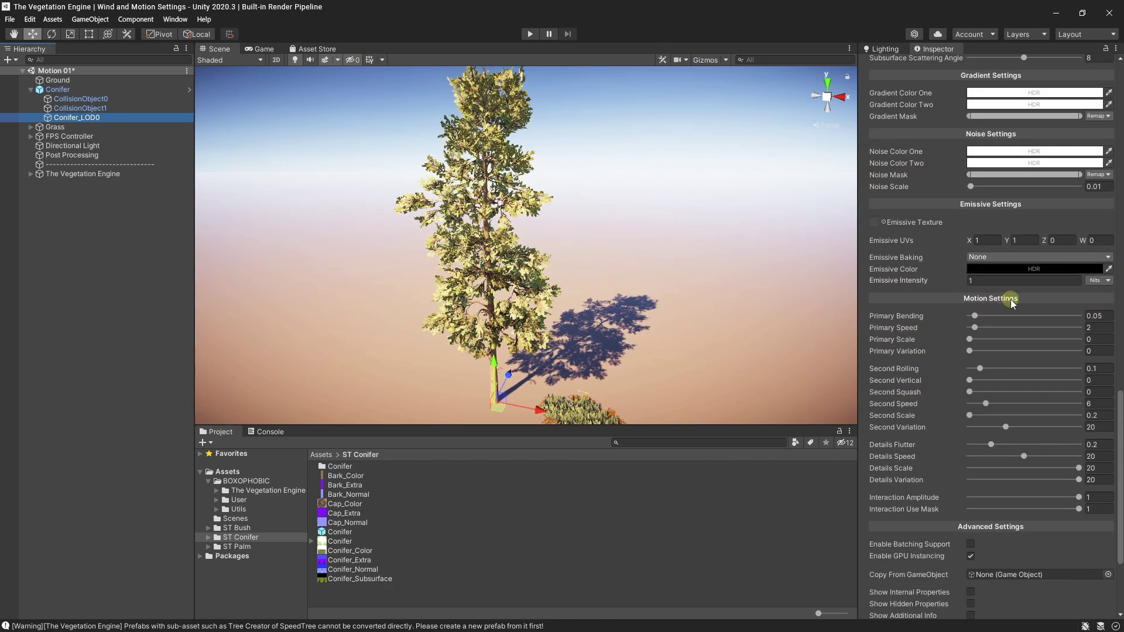
left_click_drag(990, 444, 965, 443)
Raise Primary Bending to about 0.53 on the Conifer_LOD0 leaf material only
middle_click_drag(632, 249, 637, 258)
scroll(899, 336, "up", 15)
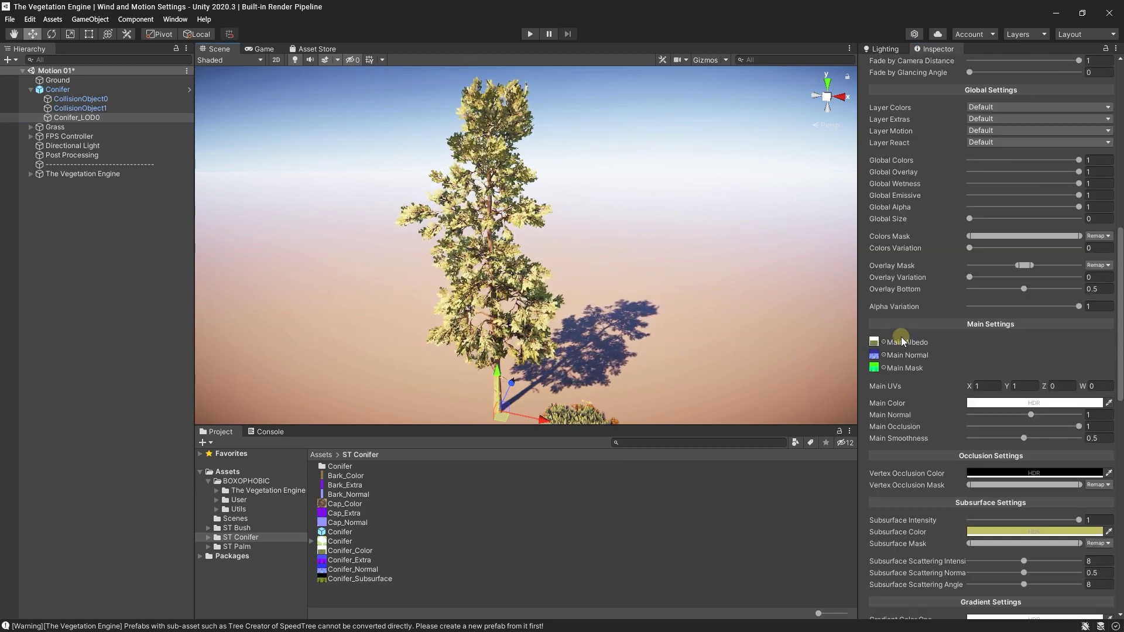
left_click(887, 315)
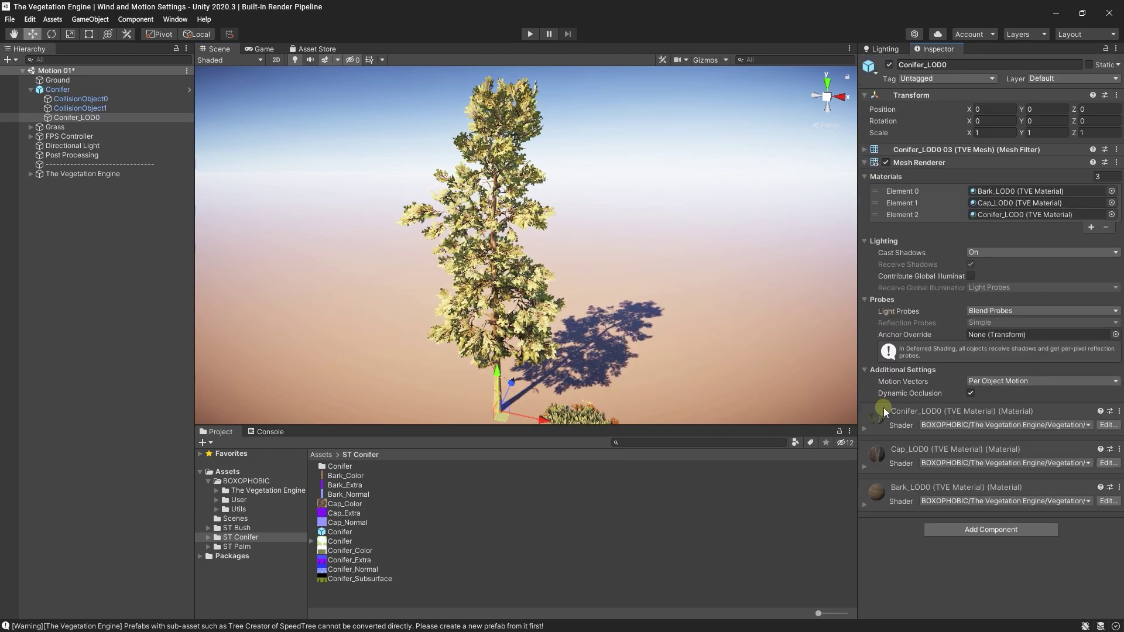
left_click(897, 422)
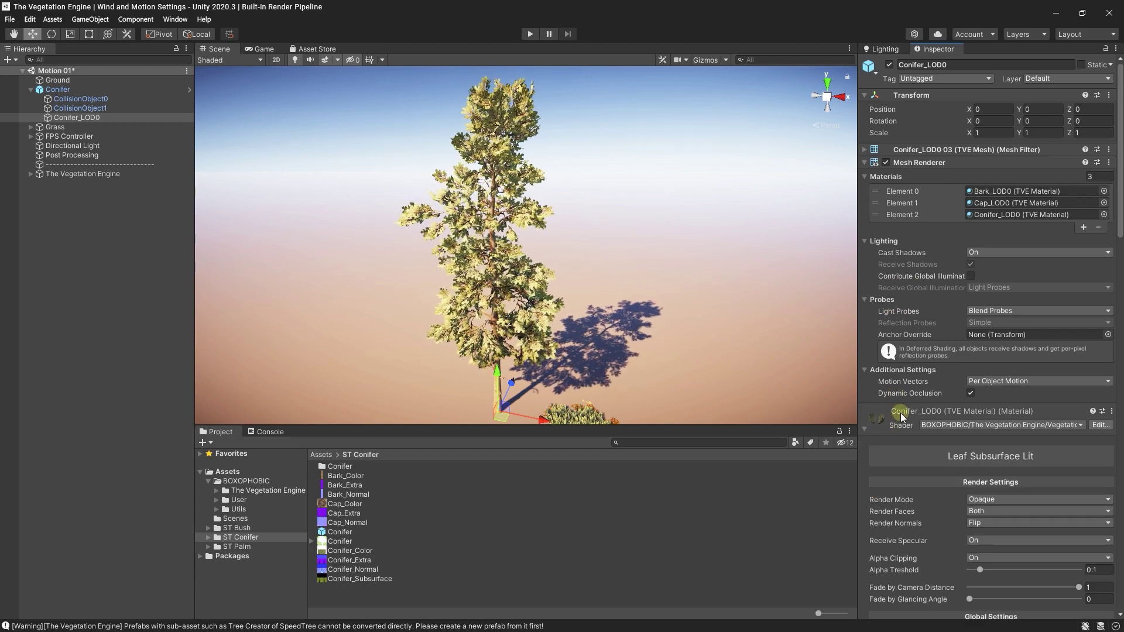
scroll(900, 413, "down", 15)
scroll(900, 412, "down", 5)
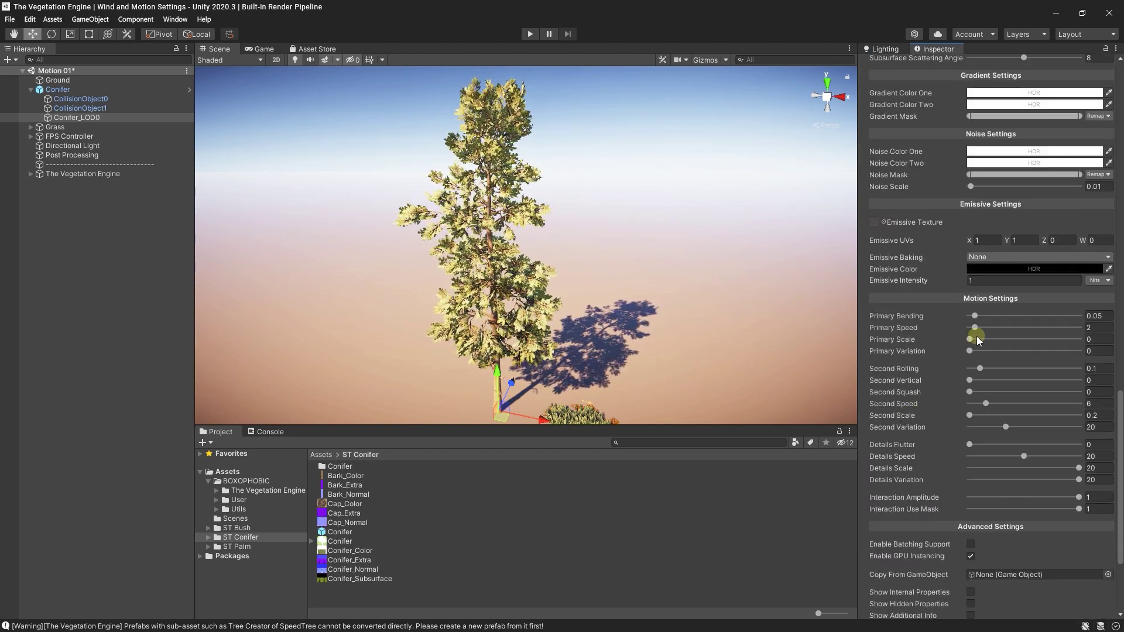
left_click_drag(975, 315, 1034, 309)
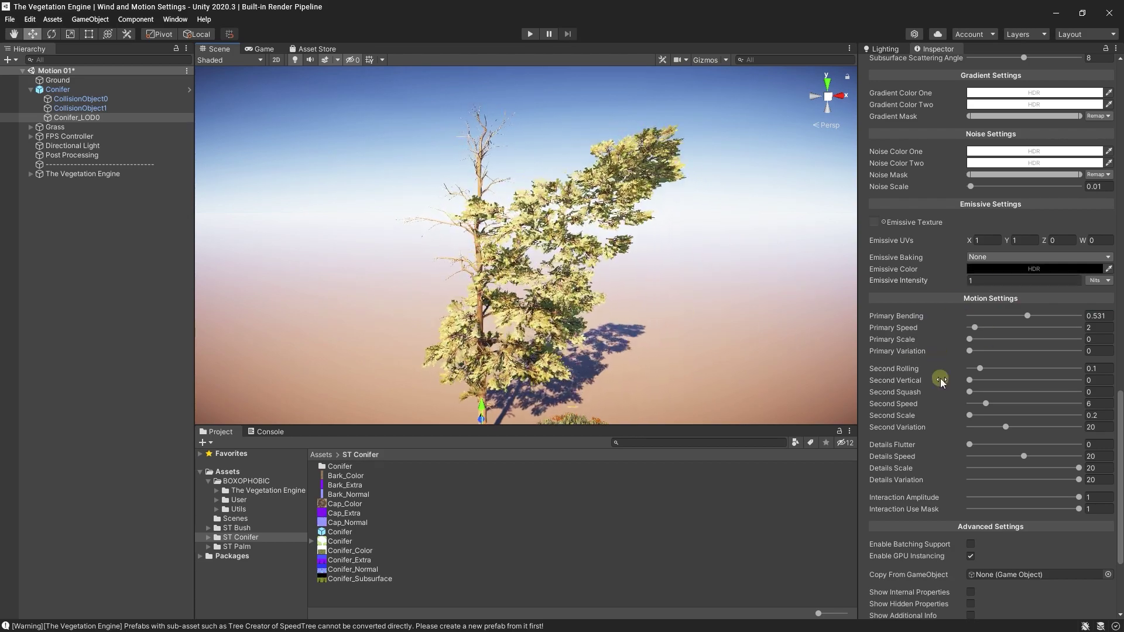
scroll(931, 377, "up", 4)
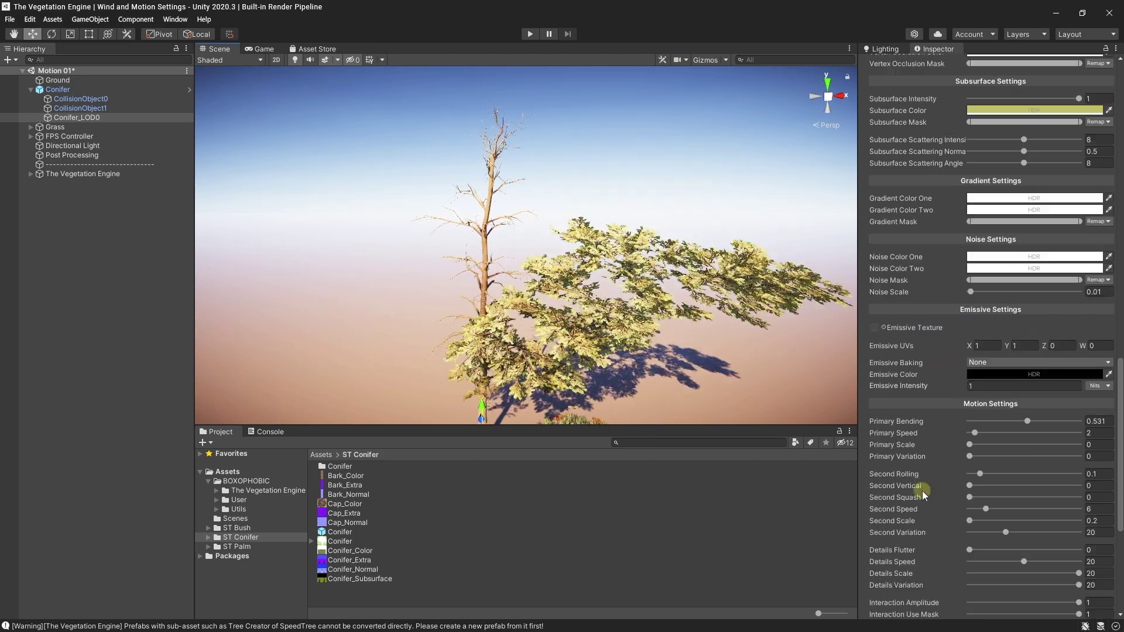
Open the Material Settings tool for the whole Conifer prefab and set Primary Bending and Second Rolling to 0 for all its materials
left_click(72, 89)
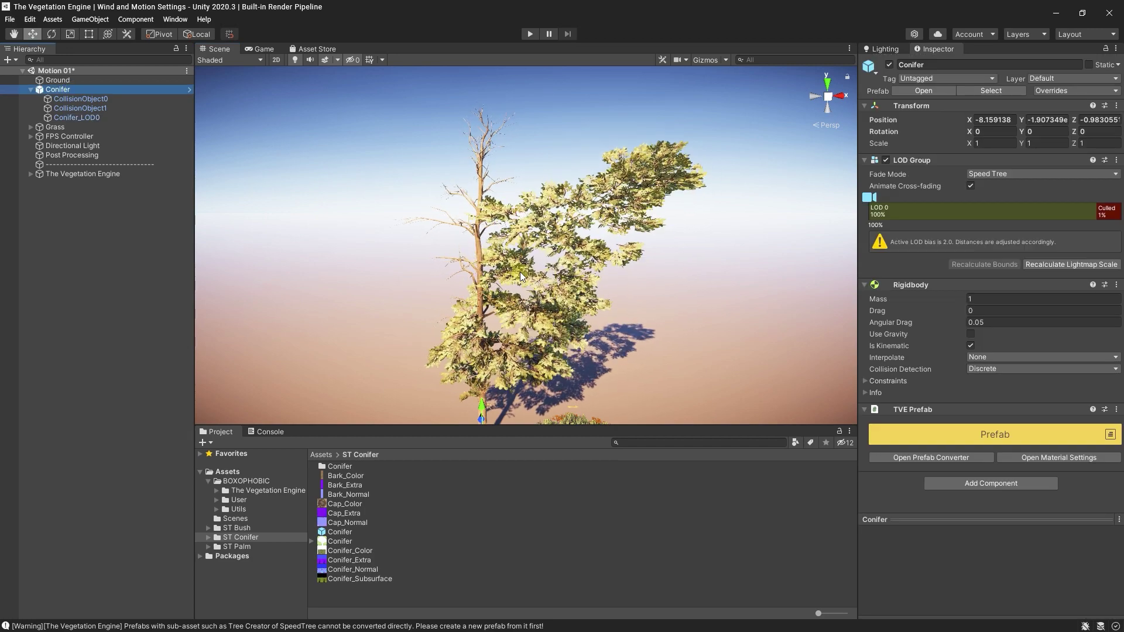
left_click(1057, 458)
left_click_drag(793, 52, 811, 63)
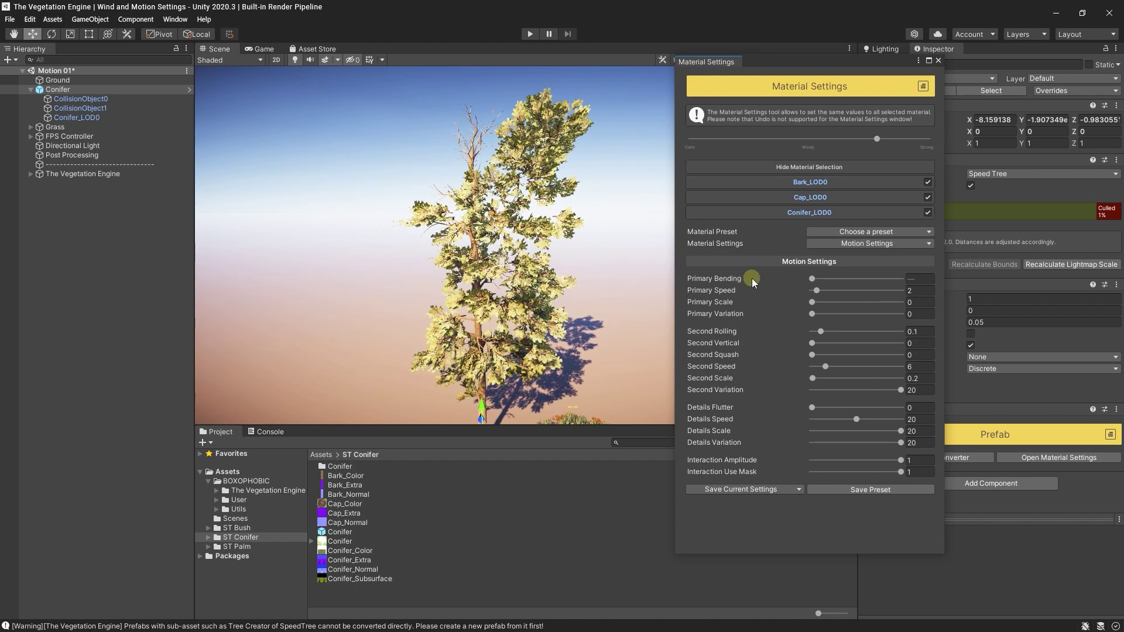
mouse_move(812, 278)
left_mouse_down()
mouse_move(863, 279)
mouse_move(803, 276)
left_mouse_up()
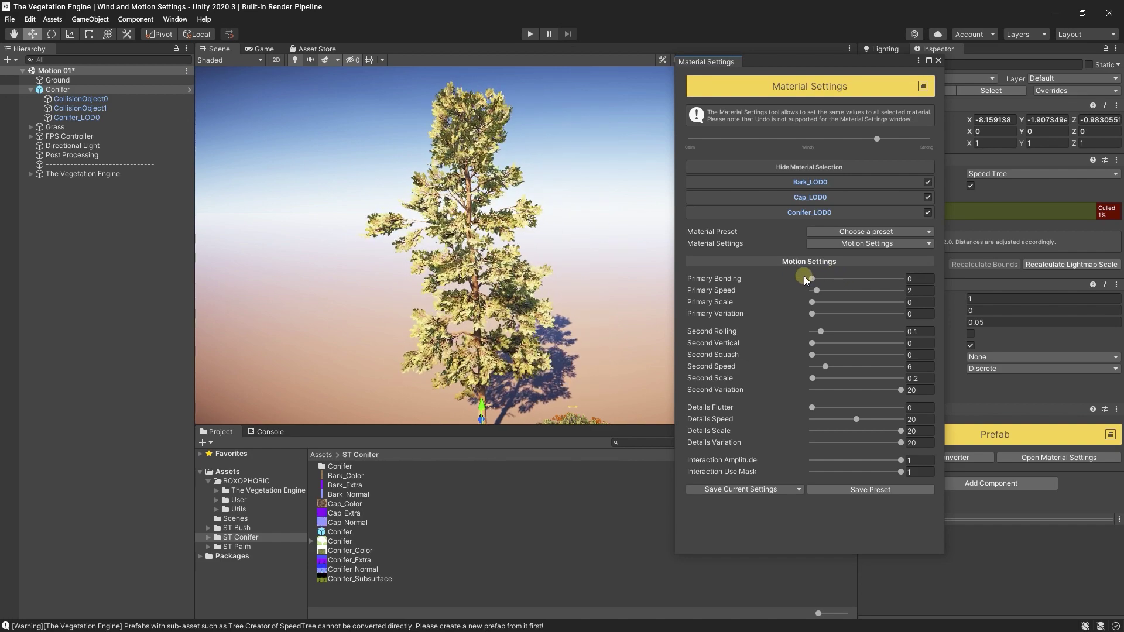
left_click(722, 330)
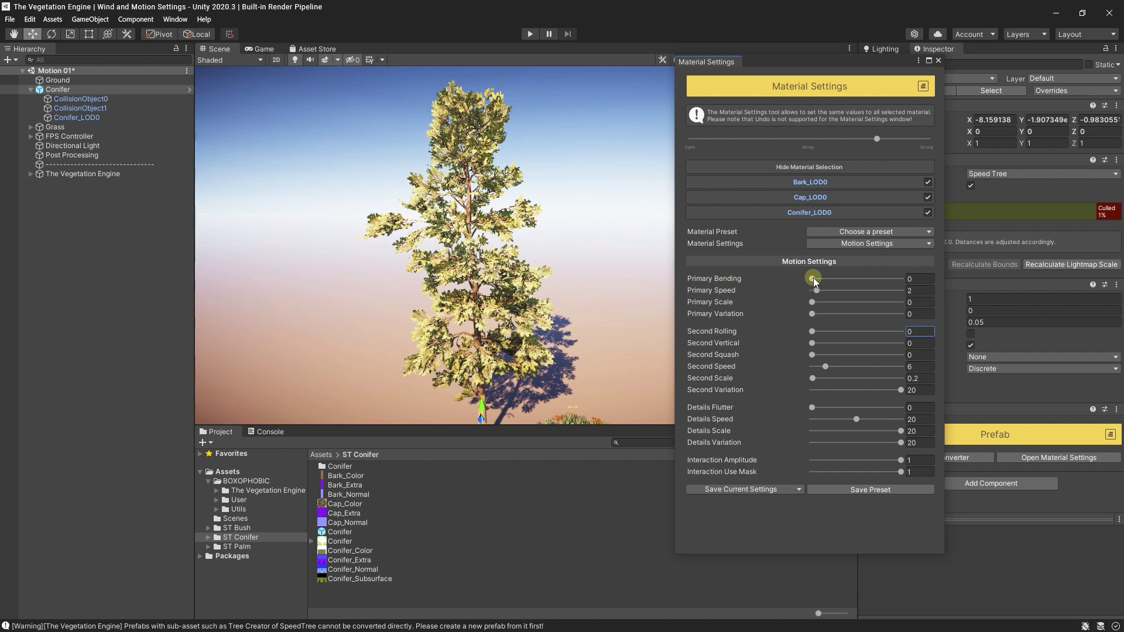
Set Primary Bending to about 0.158 and try a Primary Speed of 8 before setting it back to 2
mouse_move(813, 277)
left_mouse_down()
mouse_move(831, 280)
mouse_move(819, 296)
mouse_move(831, 289)
left_mouse_up()
left_click(817, 294)
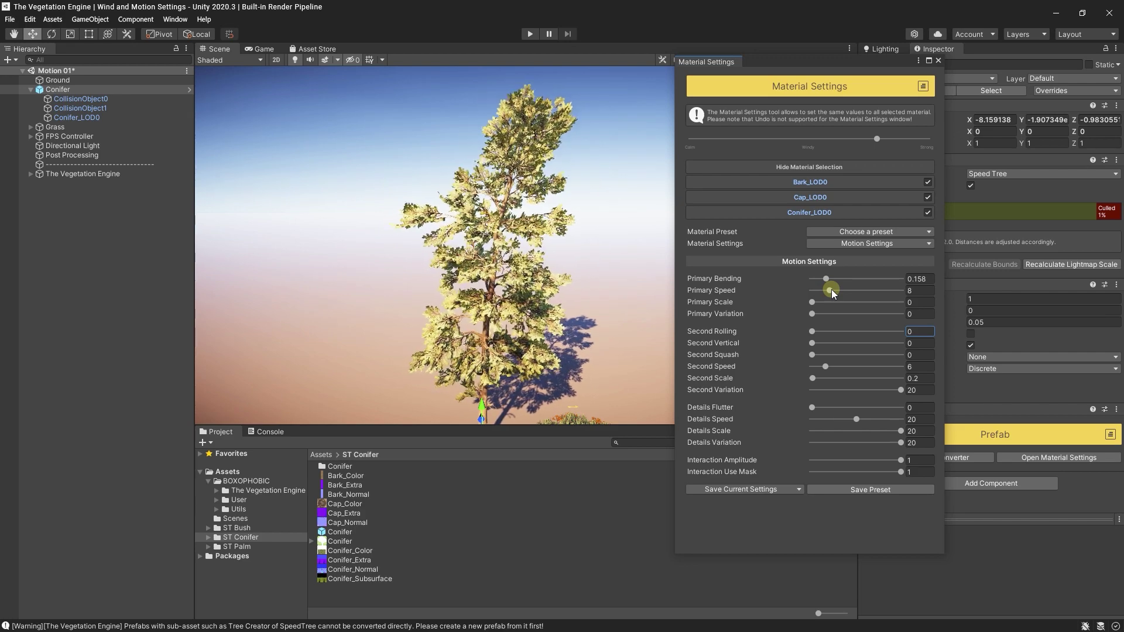
left_click_drag(831, 289, 821, 294)
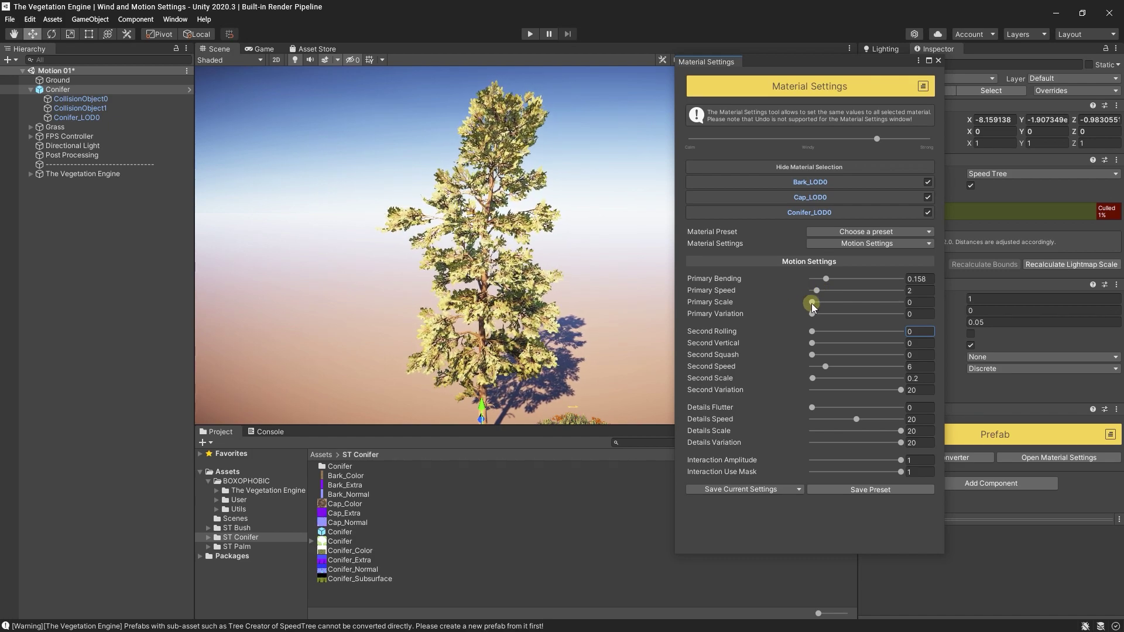
Try a Primary Scale of about 0.92 and a Primary Variation of about 10, resetting each to 0
left_click_drag(812, 304, 818, 301)
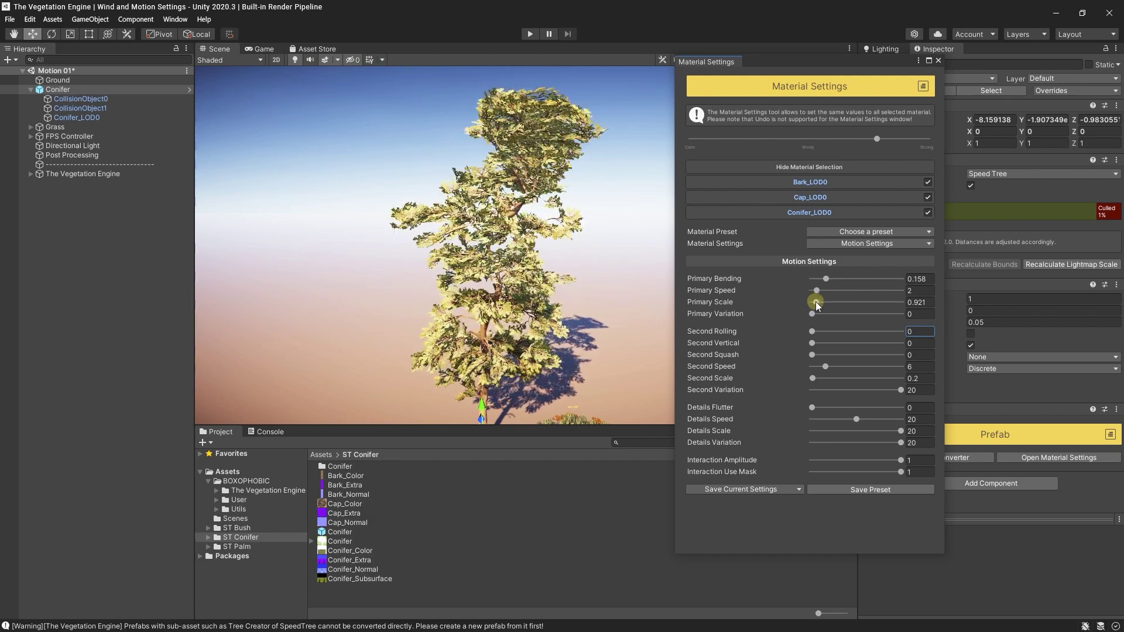
left_click_drag(816, 301, 858, 312)
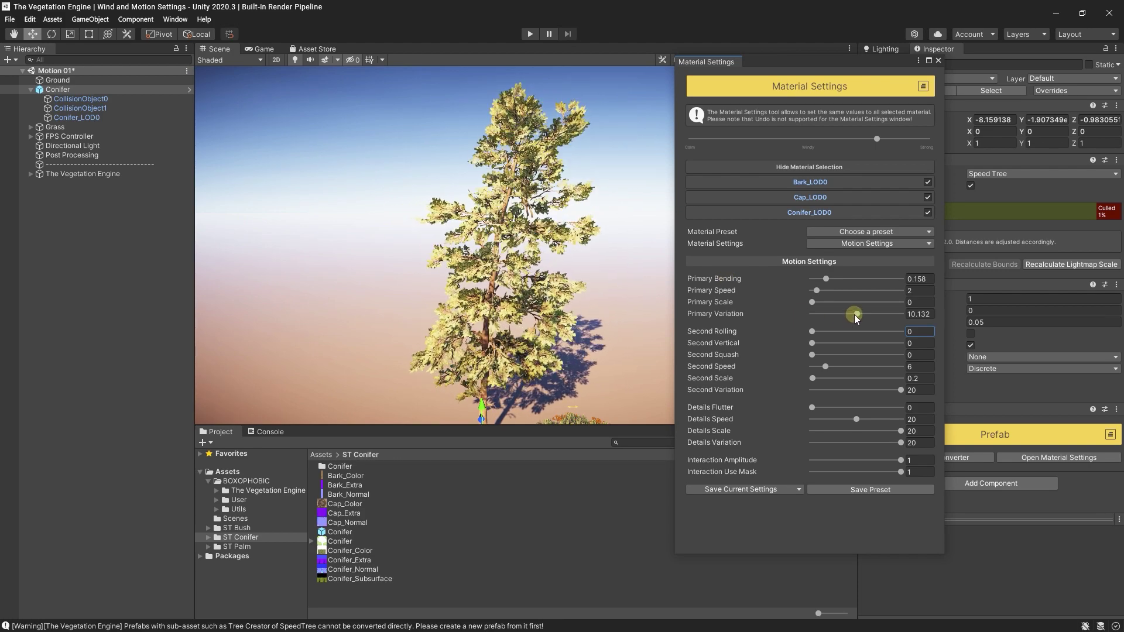
left_click_drag(855, 314, 811, 316)
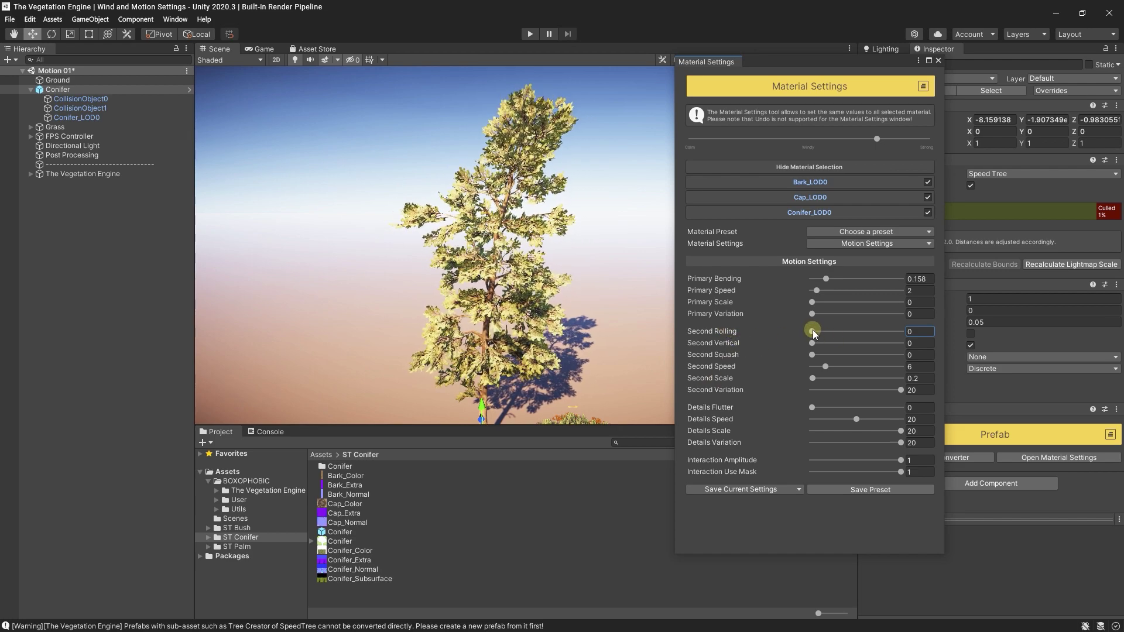
Lower Primary Bending to about 0.046 and raise Second Rolling to about 0.296
left_click_drag(814, 332, 821, 328)
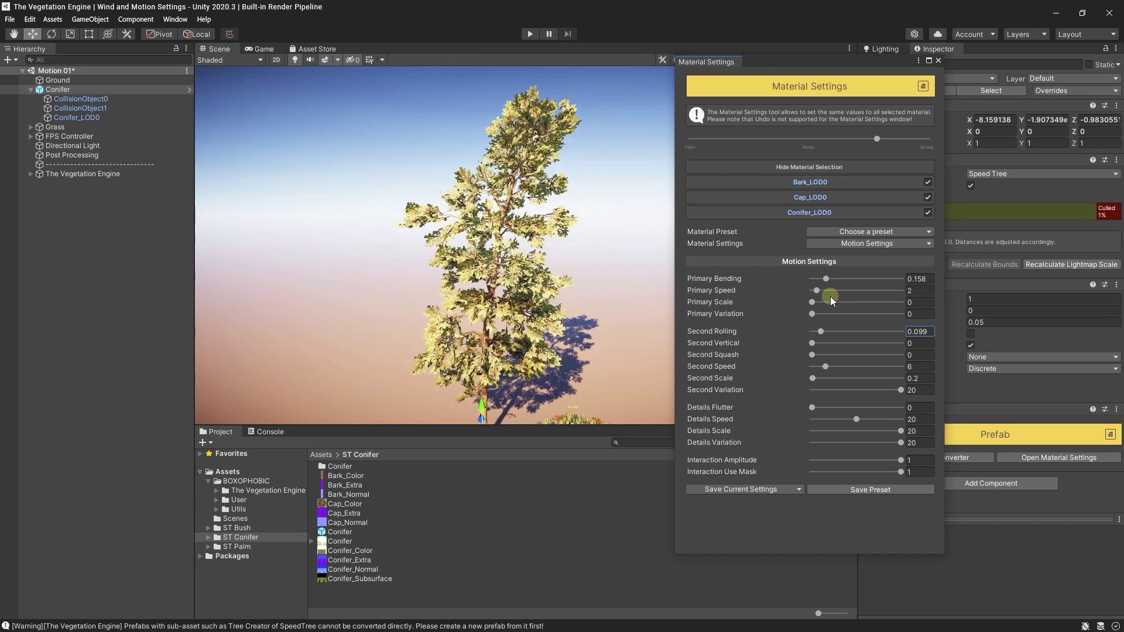
left_click_drag(826, 279, 817, 279)
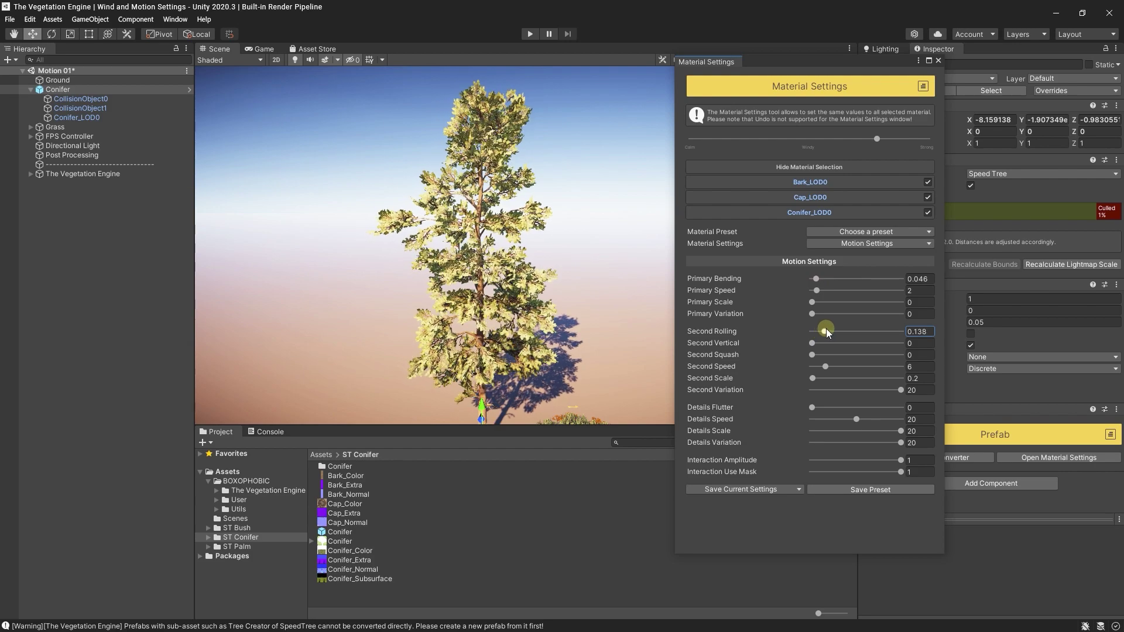
left_click_drag(826, 331, 835, 331)
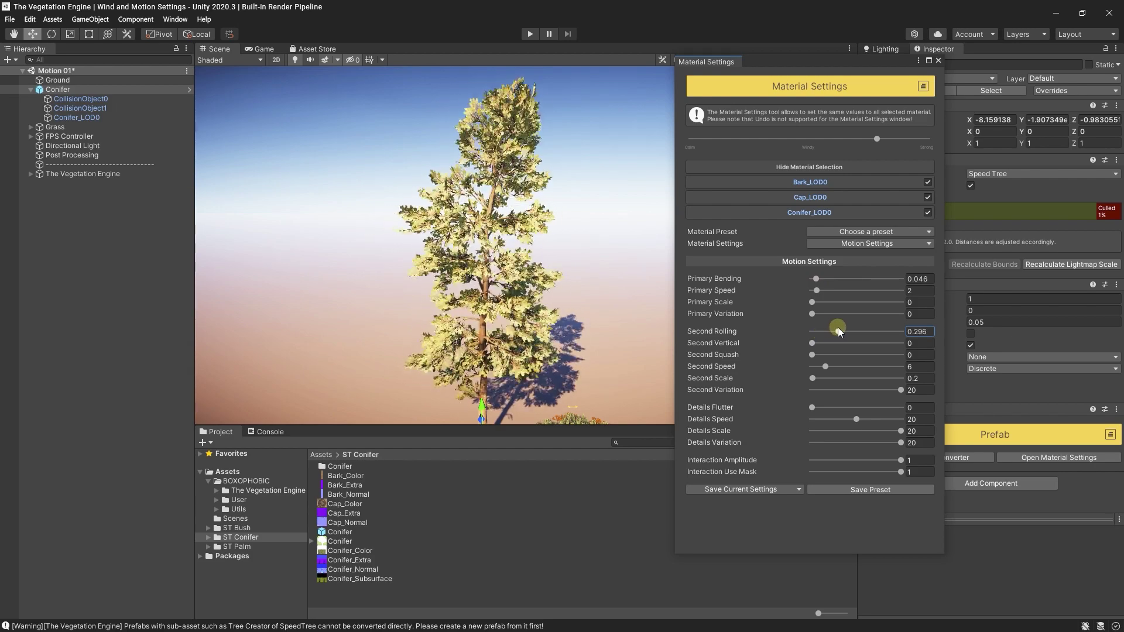
Reset Second Rolling to 0 and set Second Vertical to about 0.211
mouse_move(838, 328)
left_mouse_down()
mouse_move(812, 332)
mouse_move(832, 344)
left_mouse_up()
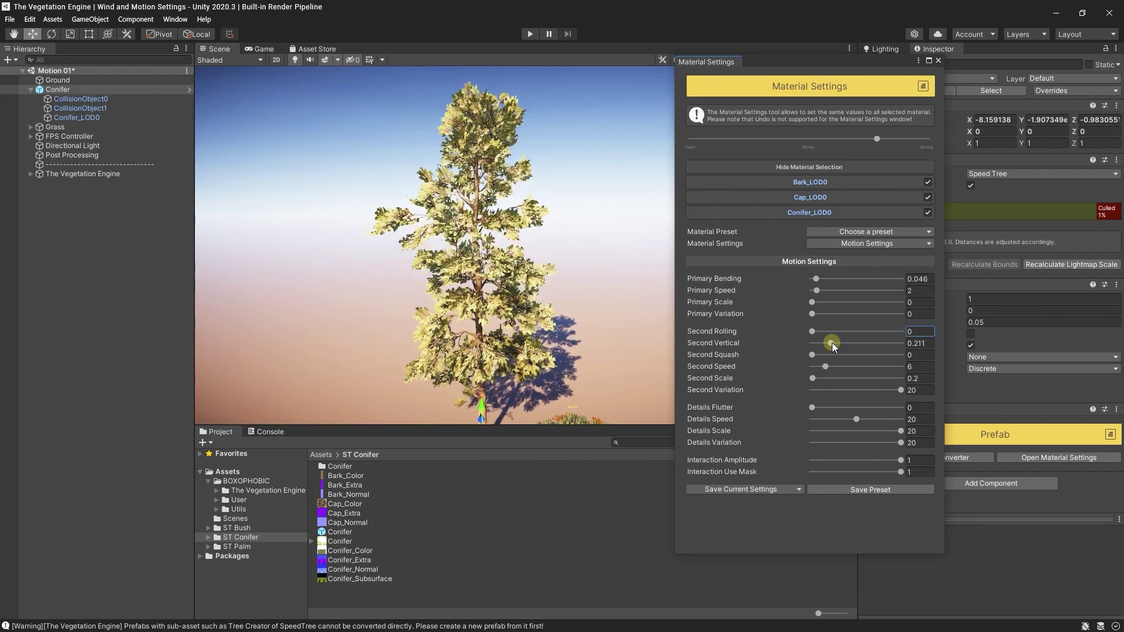
Reset Second Vertical to 0, try Second Squash about 0.269, Second Scale about 0.726 and Second Variation about 11.7, and raise Primary Bending to about 0.085
mouse_move(831, 343)
left_mouse_down()
mouse_move(810, 342)
mouse_move(834, 356)
left_mouse_up()
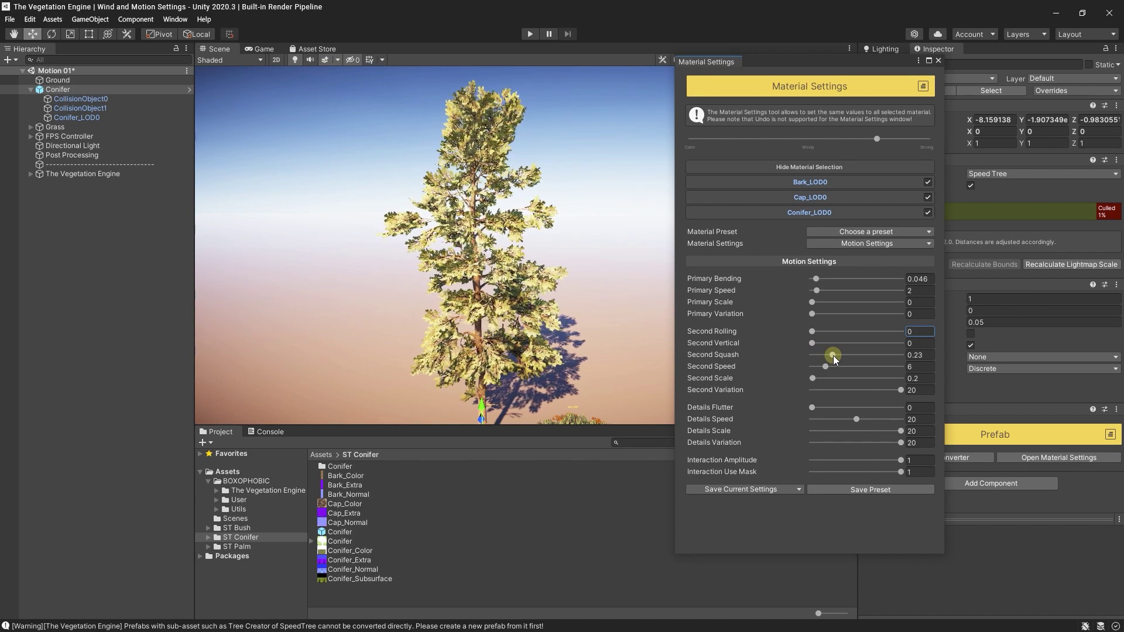
left_click_drag(834, 356, 816, 378)
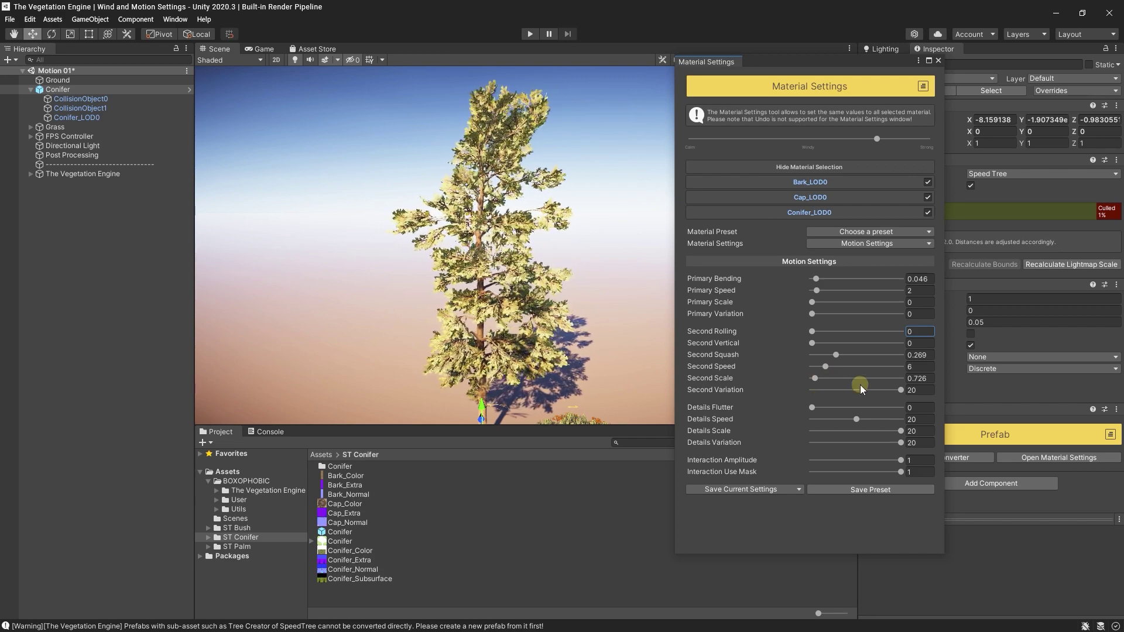
left_click_drag(895, 389, 839, 389)
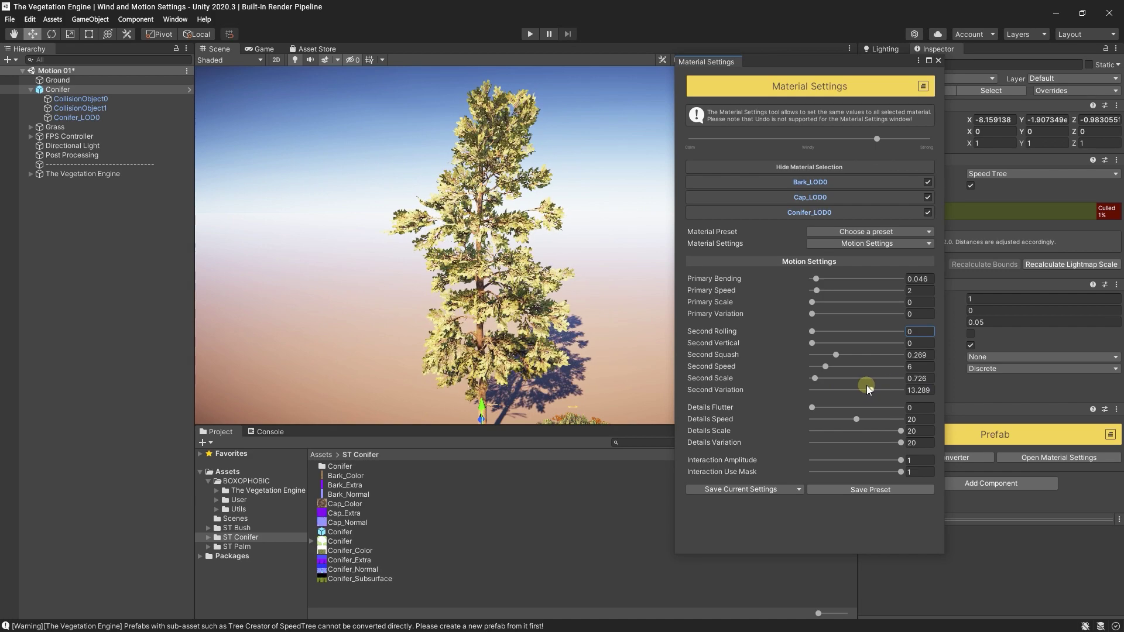
left_click_drag(867, 388, 864, 389)
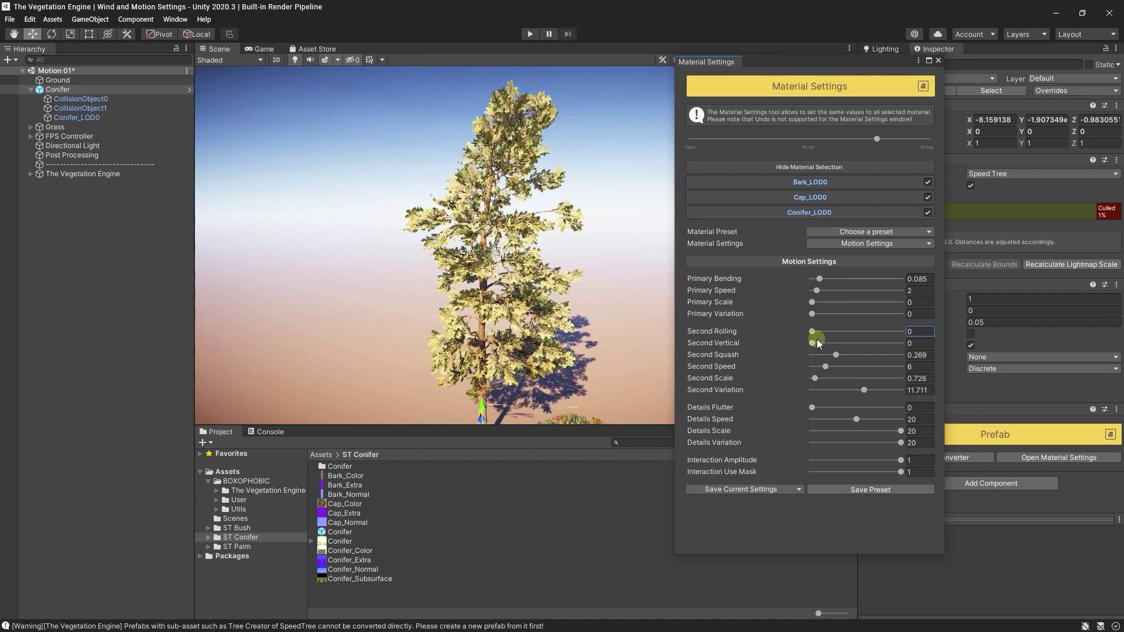
Zero Second Squash and Second Scale, with Second Rolling about 0.118, Second Vertical about 0.092, Second Variation about 14.079 and Details Flutter about 0.039
left_click_drag(862, 389, 806, 388)
mouse_move(817, 334)
left_mouse_down()
mouse_move(806, 353)
mouse_move(823, 330)
left_mouse_up()
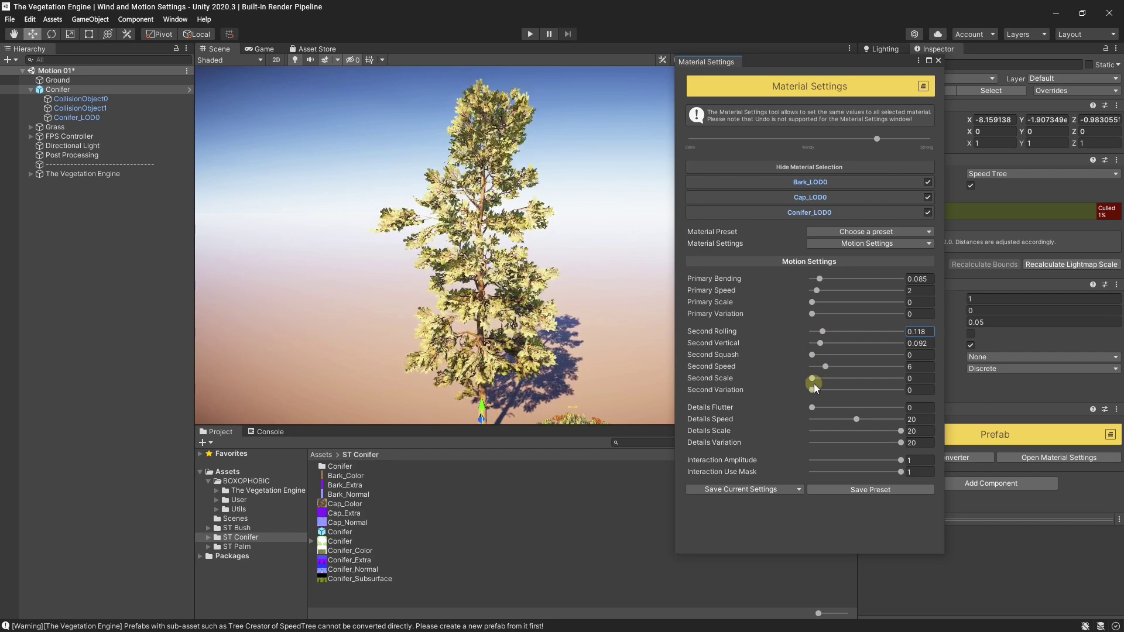
left_click_drag(814, 379, 874, 390)
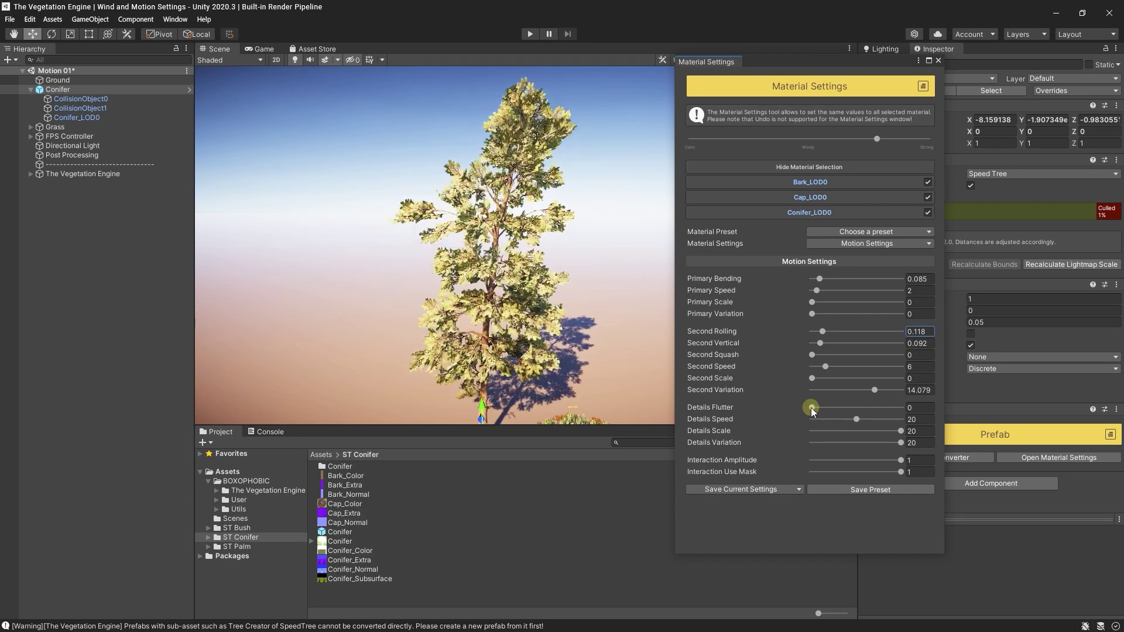
left_click_drag(812, 406, 817, 408)
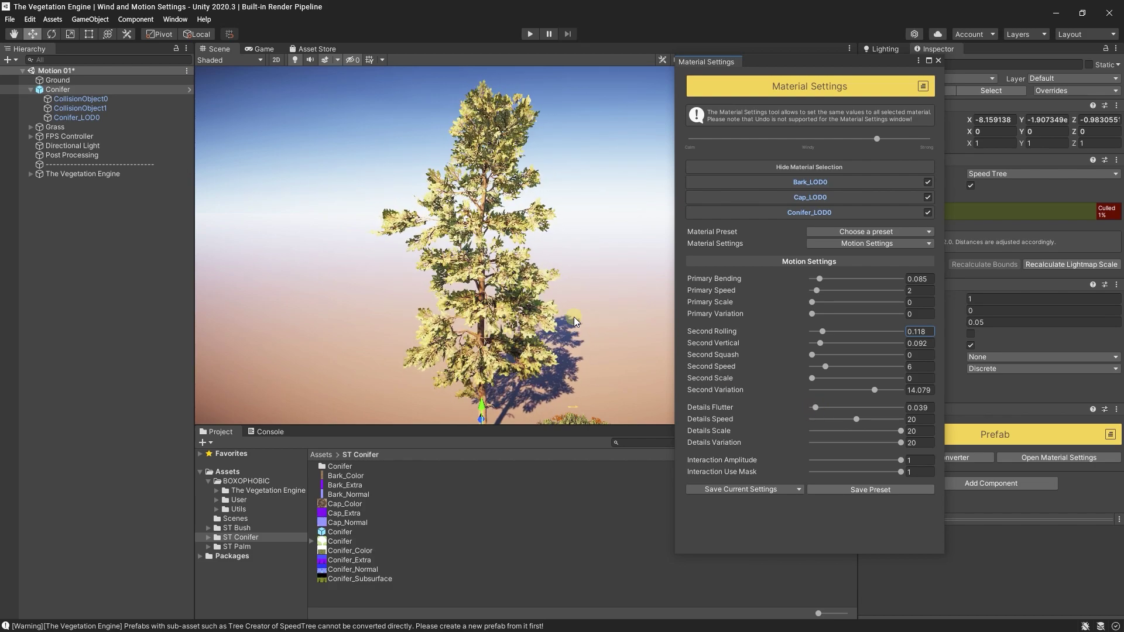
Examine the conifer's combined wind motion up close and from farther away at different angles
scroll(571, 310, "up", 3)
left_click_drag(563, 295, 515, 286, "alt")
scroll(504, 262, "down", 5)
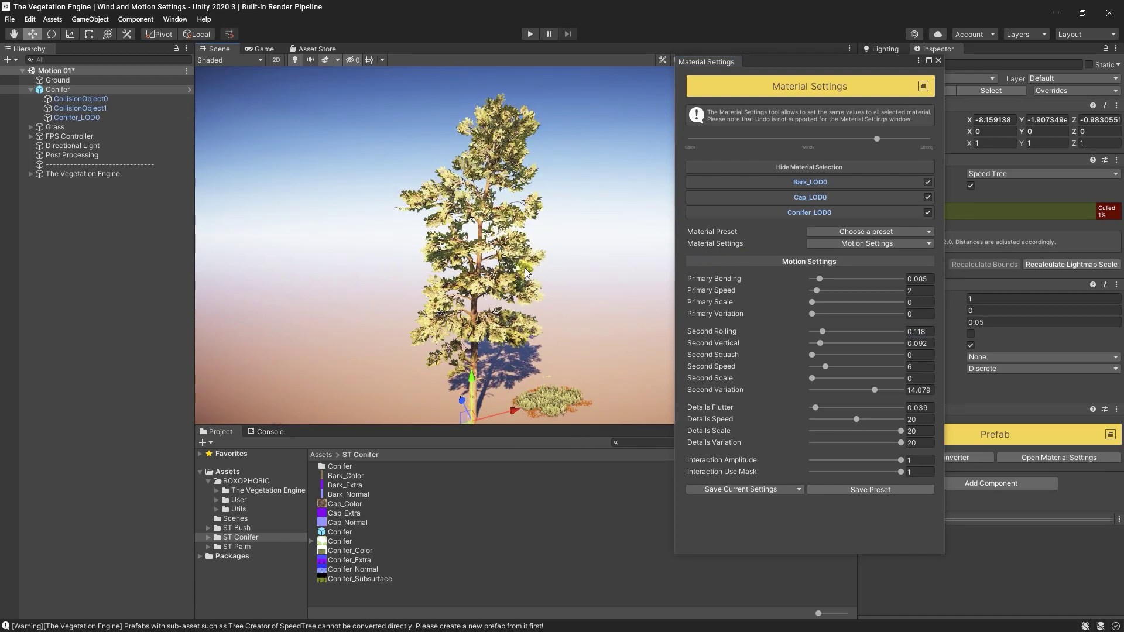
scroll(515, 285, "up", 2)
mouse_move(515, 285)
middle_mouse_down()
mouse_move(527, 300)
mouse_move(493, 290)
middle_mouse_up()
scroll(527, 299, "down", 3)
left_click_drag(500, 254, 508, 275, "alt")
middle_click_drag(508, 275, 510, 299)
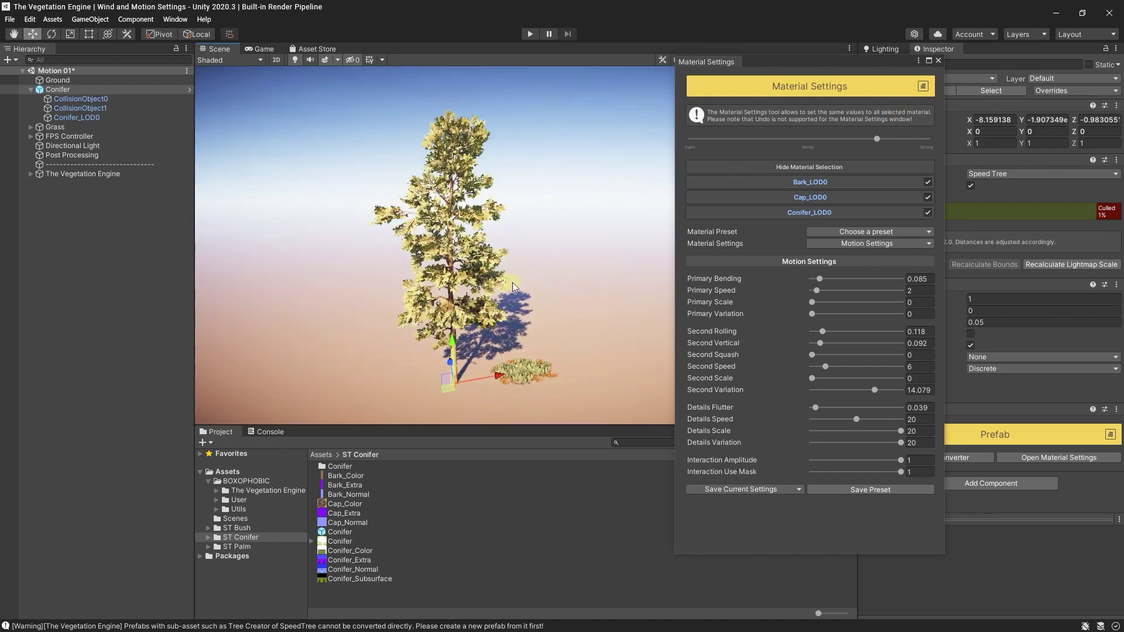
Close the conifer's material settings and place the Palm prefab from the ST Palm folder beside the grass patch
left_click(939, 61)
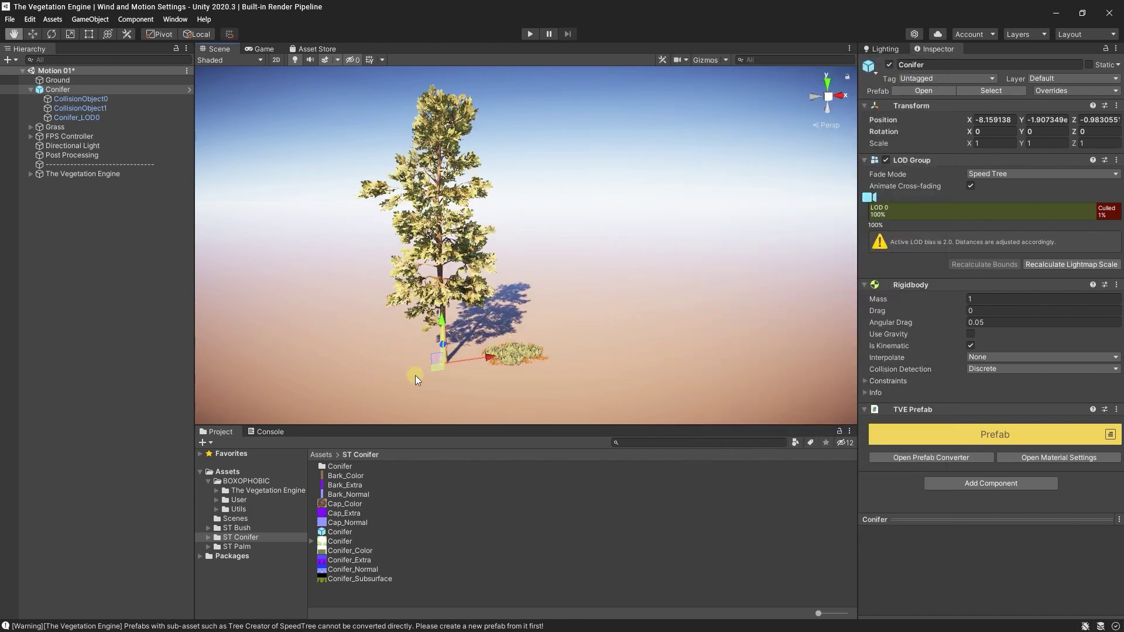
left_click(255, 548)
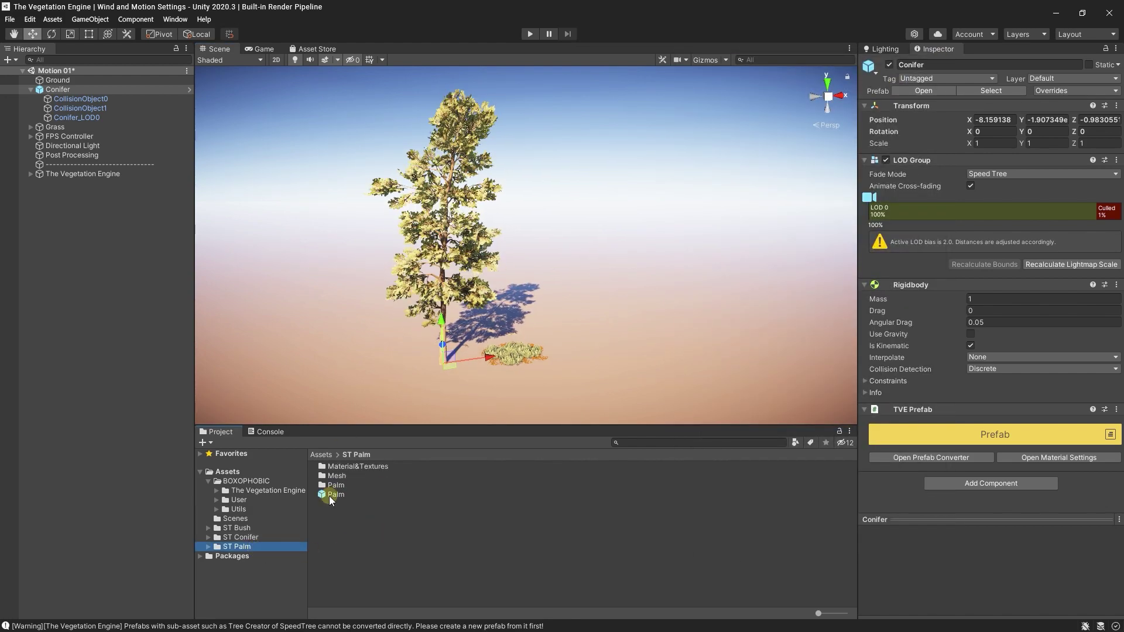
left_click_drag(329, 497, 589, 354)
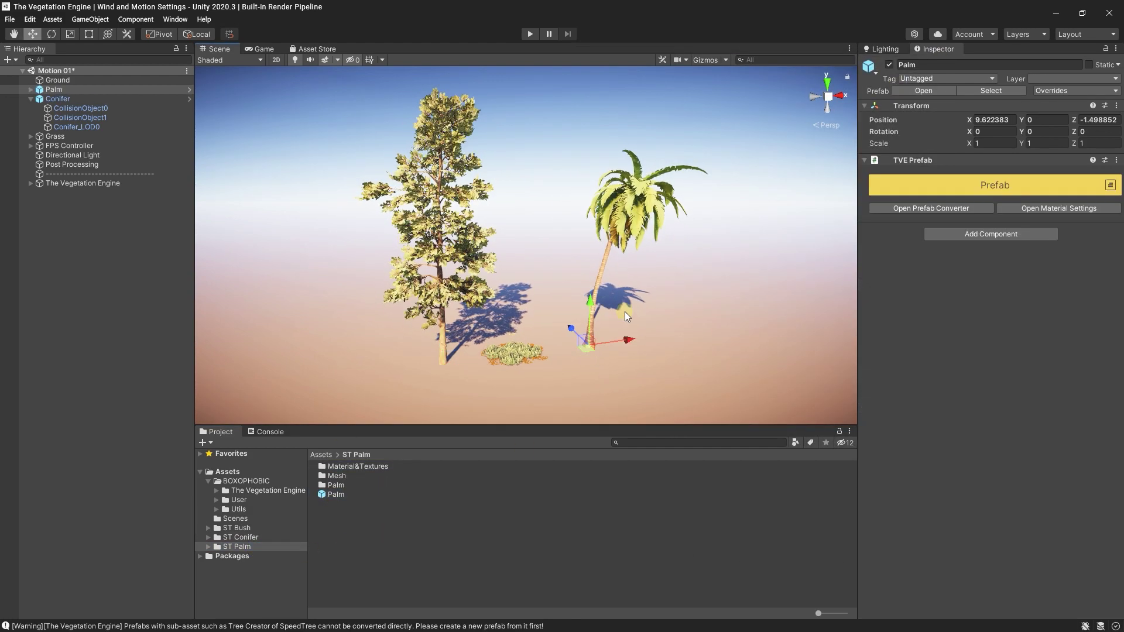
key("f")
Open the palm's material settings and set Second Squash to about 0.432 and Second Scale to 1
left_click(1045, 209)
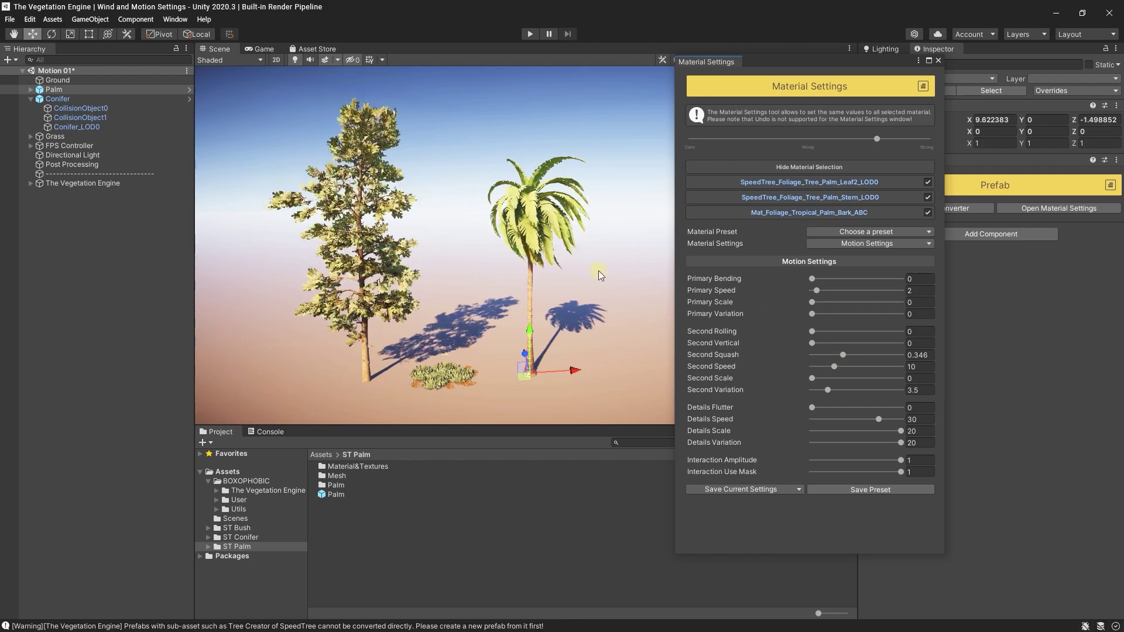
scroll(599, 270, "up", 3)
mouse_move(841, 352)
left_mouse_down()
mouse_move(809, 350)
mouse_move(851, 350)
mouse_move(785, 350)
mouse_move(860, 348)
mouse_move(808, 350)
mouse_move(853, 346)
mouse_move(809, 359)
mouse_move(851, 359)
left_mouse_up()
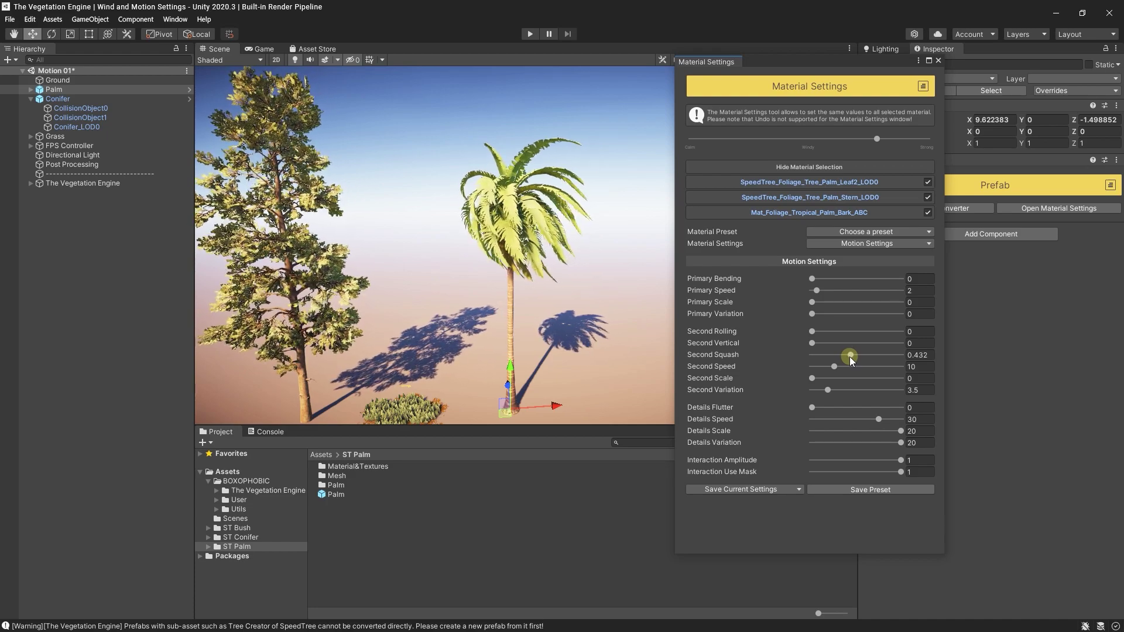
left_click(813, 381)
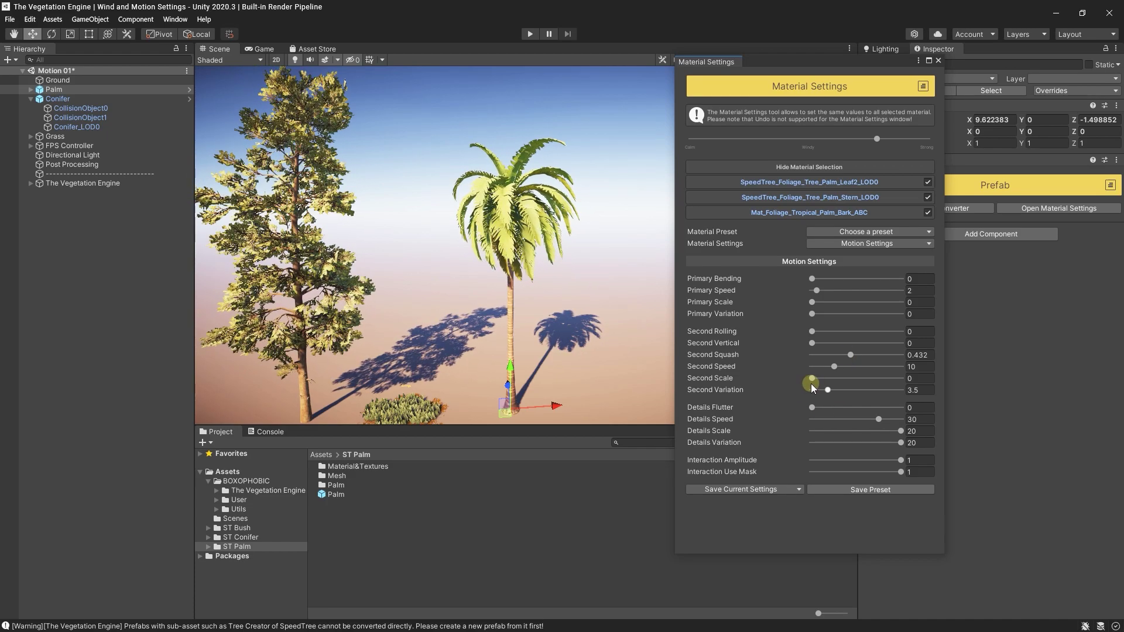
type("1")
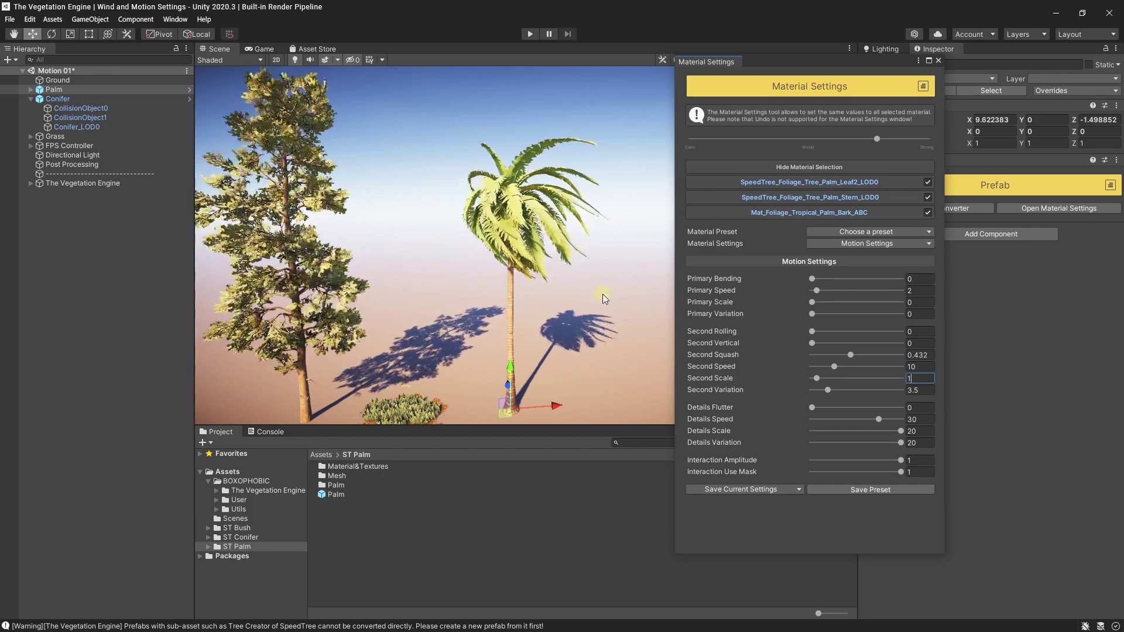
Set the palm's Primary Bending to about 0.066 and its Details Flutter to about 0.007
left_click(817, 279)
left_click_drag(818, 275, 818, 278)
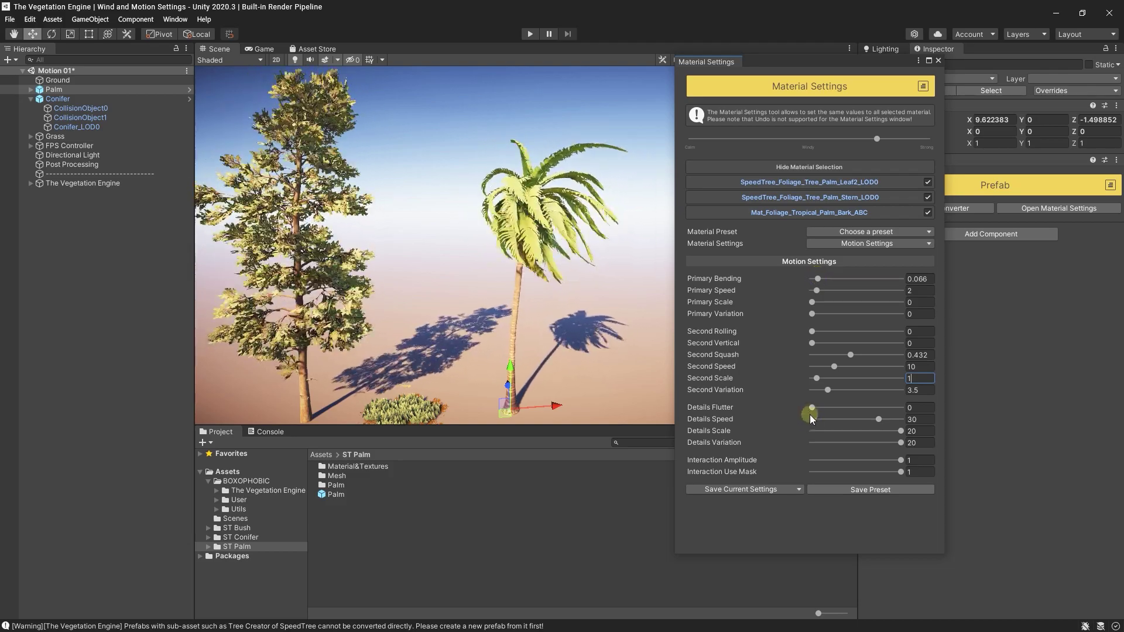
left_click_drag(812, 407, 812, 407)
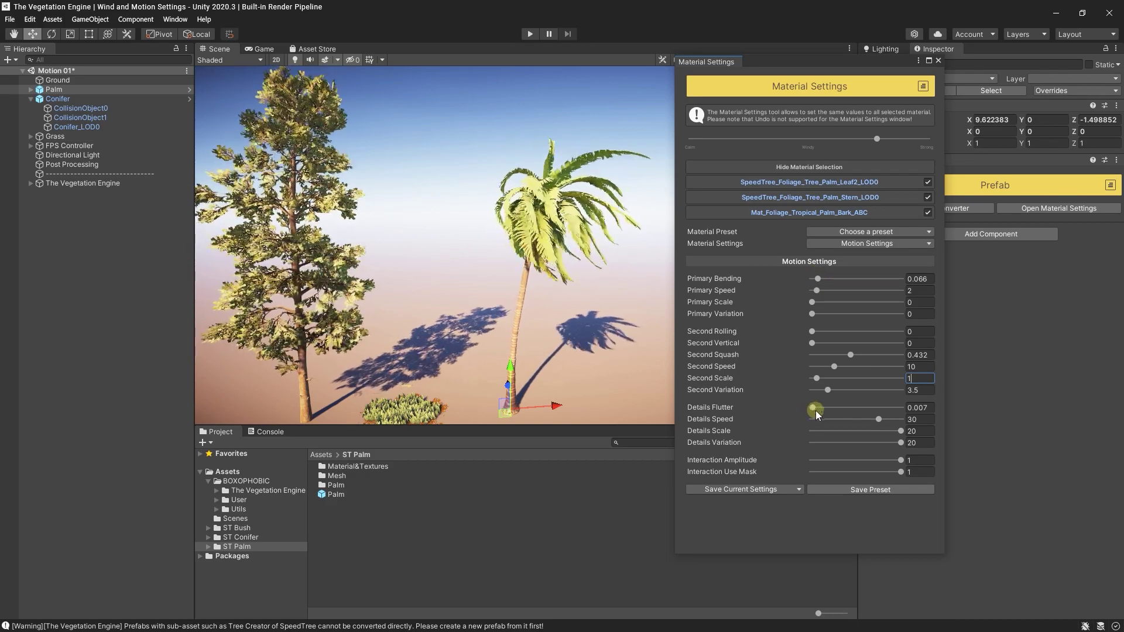
scroll(542, 315, "down", 4)
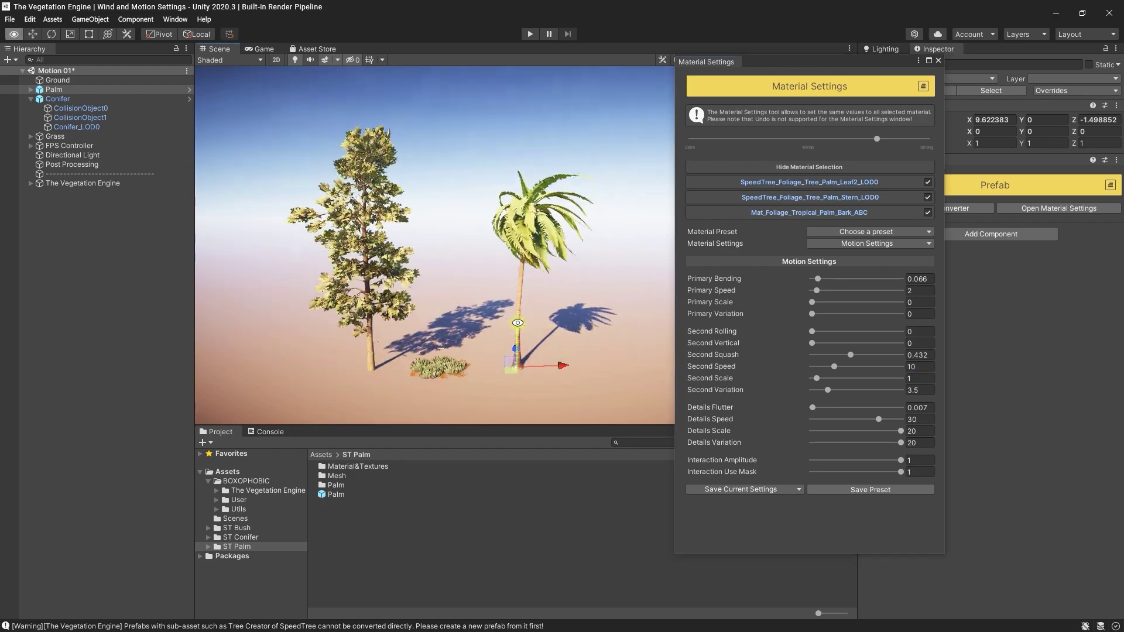
middle_click_drag(525, 301, 527, 309)
scroll(527, 309, "up", 3)
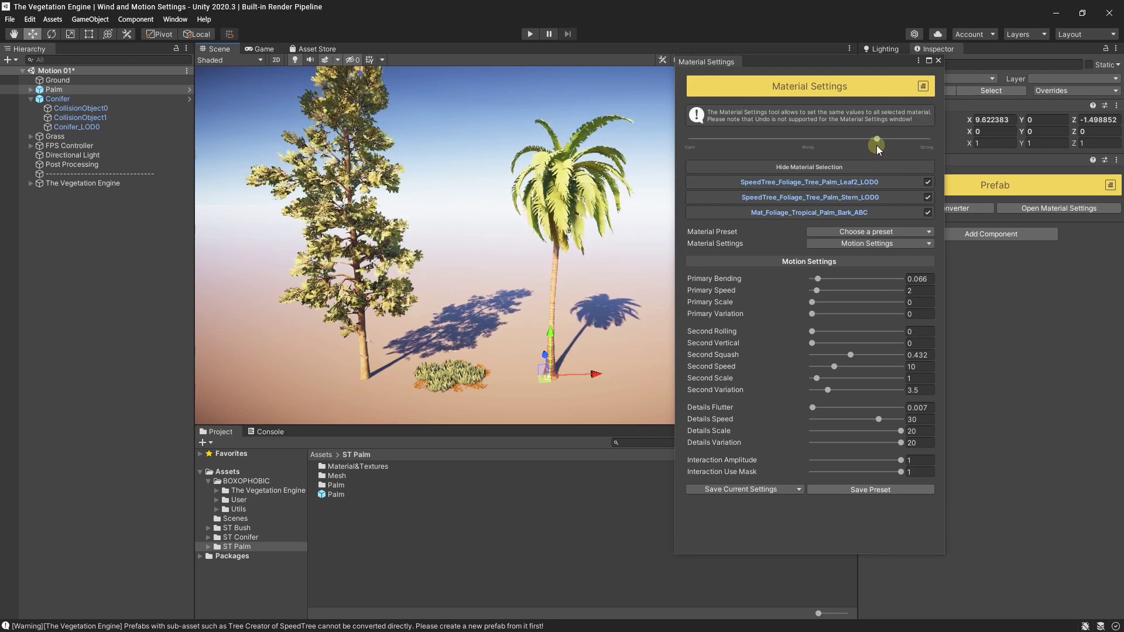
Preview the palm at medium and strongest wind, trying a Primary Bending of about 0.546 before lowering it to about 0.072
left_click_drag(877, 139, 932, 139)
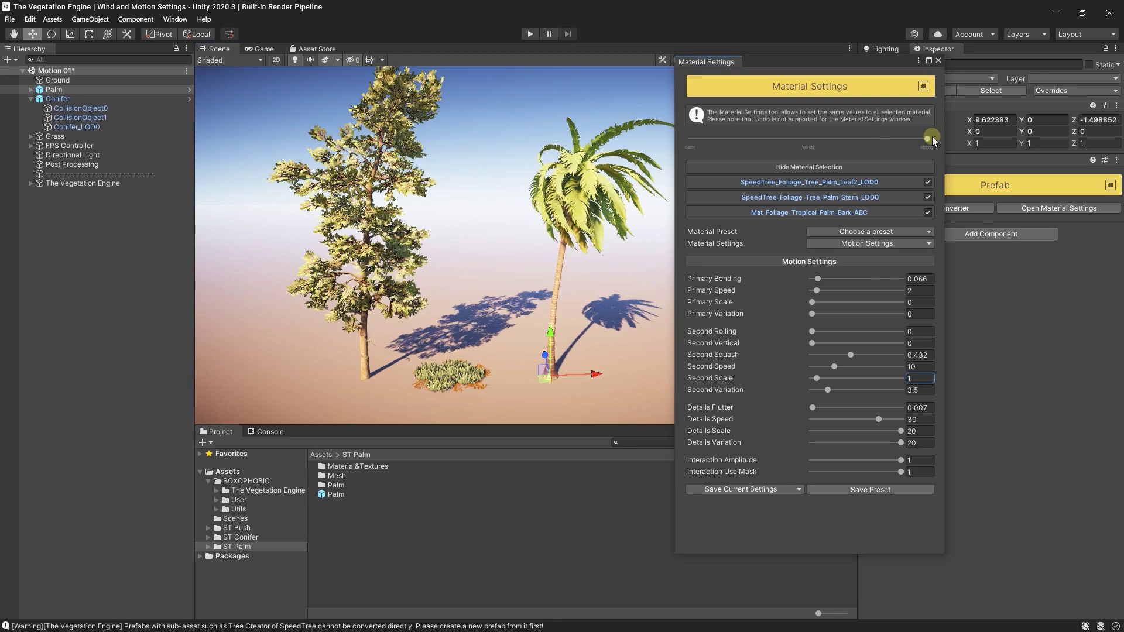
left_click_drag(817, 278, 860, 280)
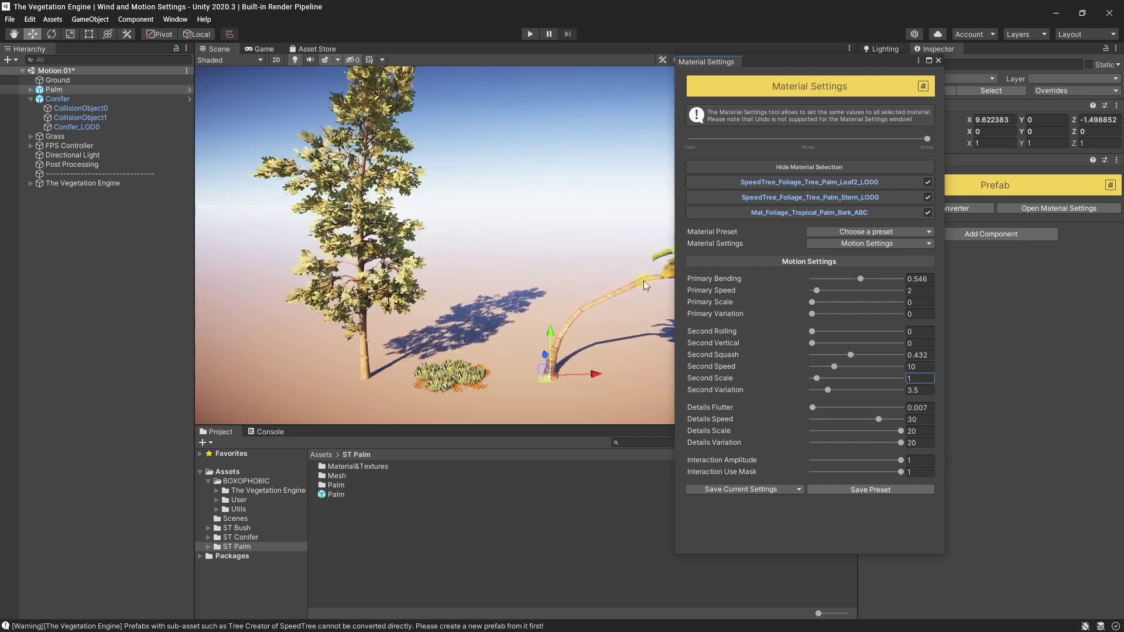
left_click_drag(877, 139, 928, 140)
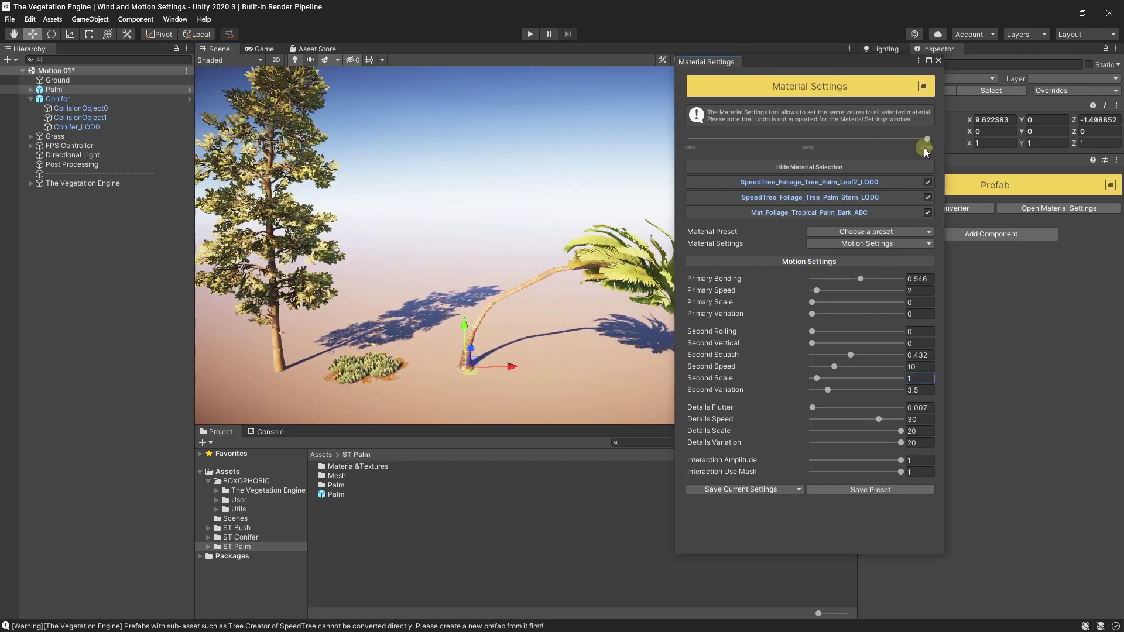
left_click_drag(856, 280, 856, 280)
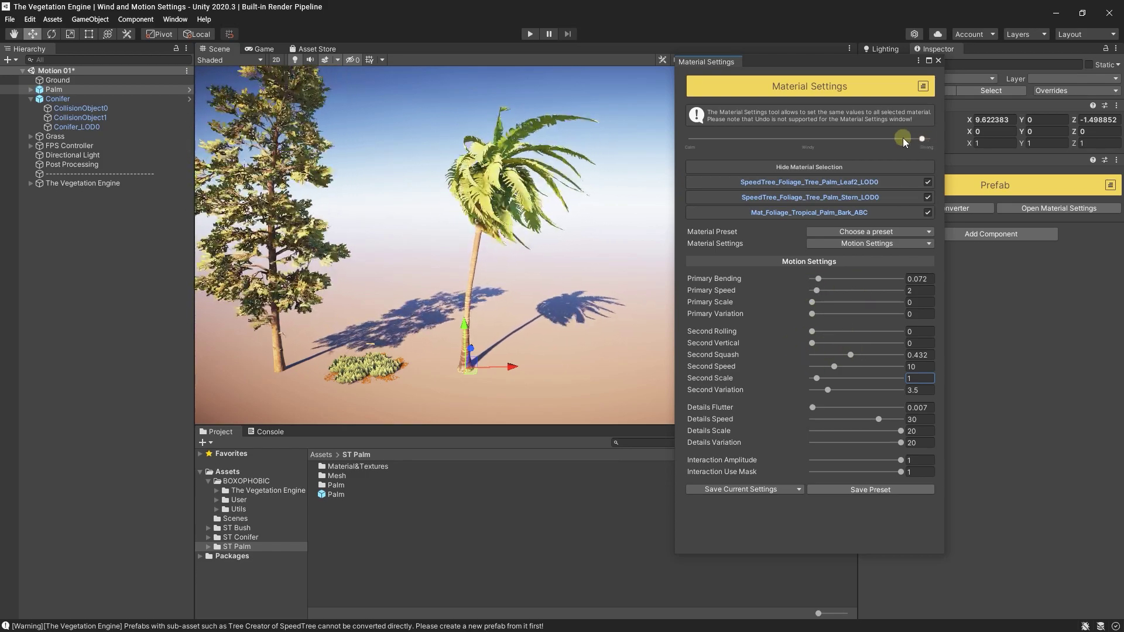
left_click_drag(905, 141, 817, 141)
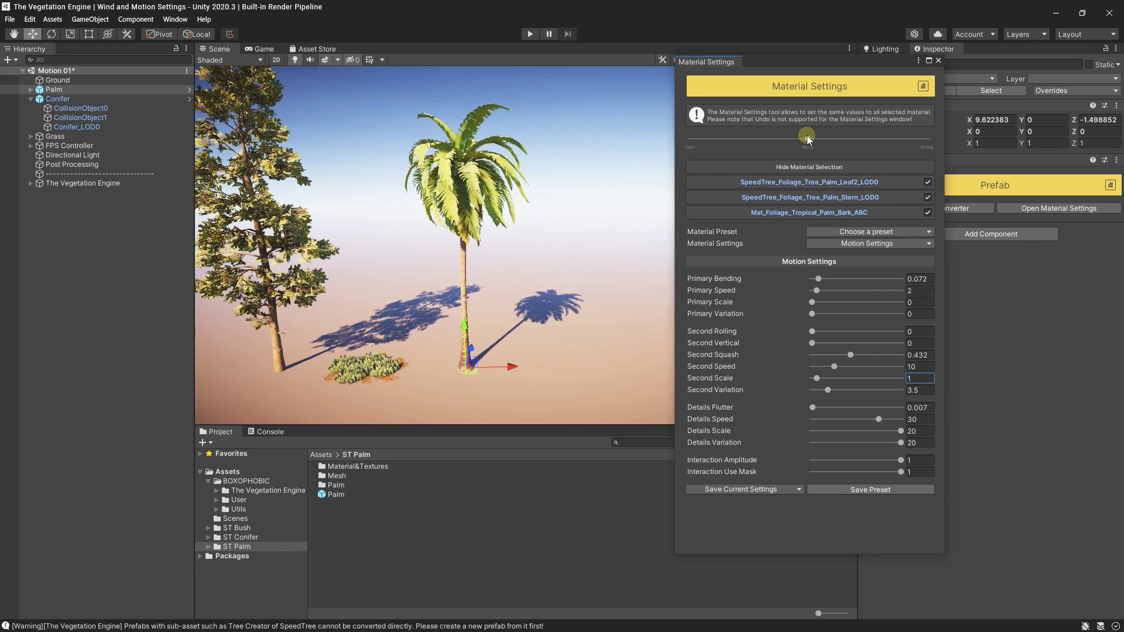
left_click_drag(806, 135, 932, 141)
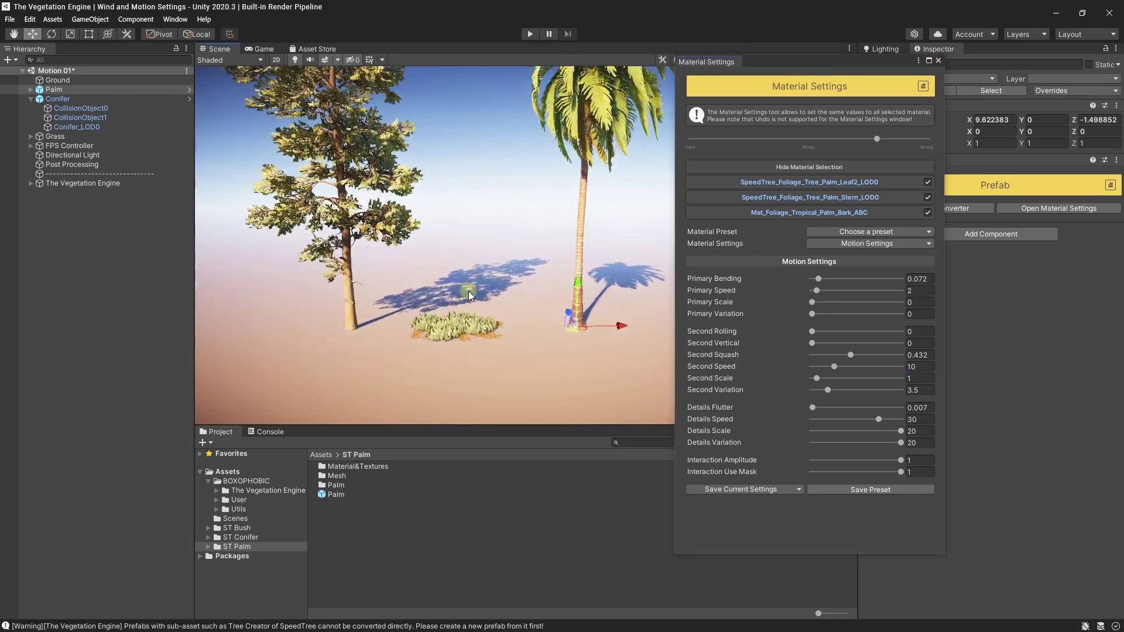
Select the meadow grass patch in the scene and set its Primary Bending to about 0.243
left_click(443, 336)
left_click_drag(444, 336, 519, 288, "alt")
scroll(502, 276, "up", 5)
left_click(753, 279)
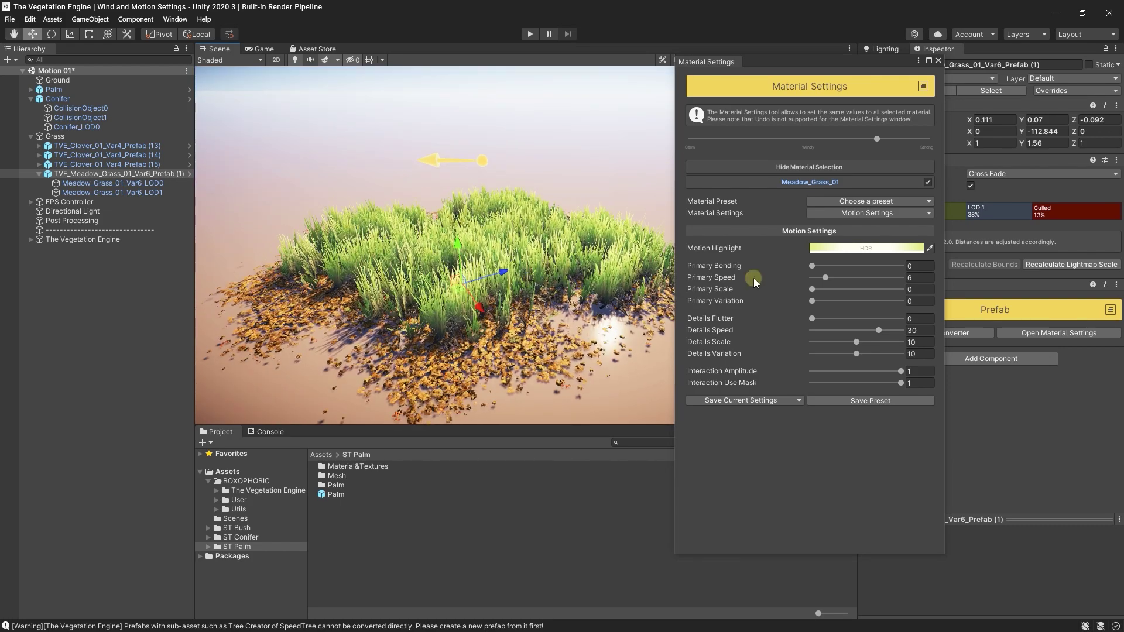
left_click_drag(811, 266, 835, 267)
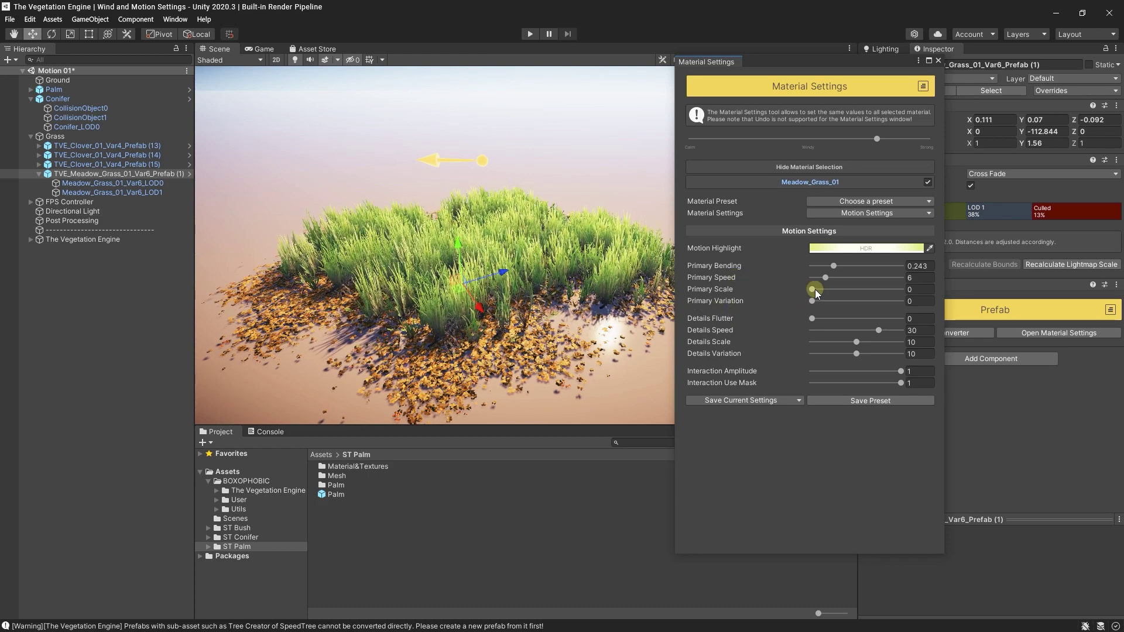
Set the grass's Primary Scale to about 1.579, Primary Variation 3.816, Details Flutter 0.099 and Primary Bending 0.381, and preview it under different wind strengths
left_click_drag(814, 289, 820, 318)
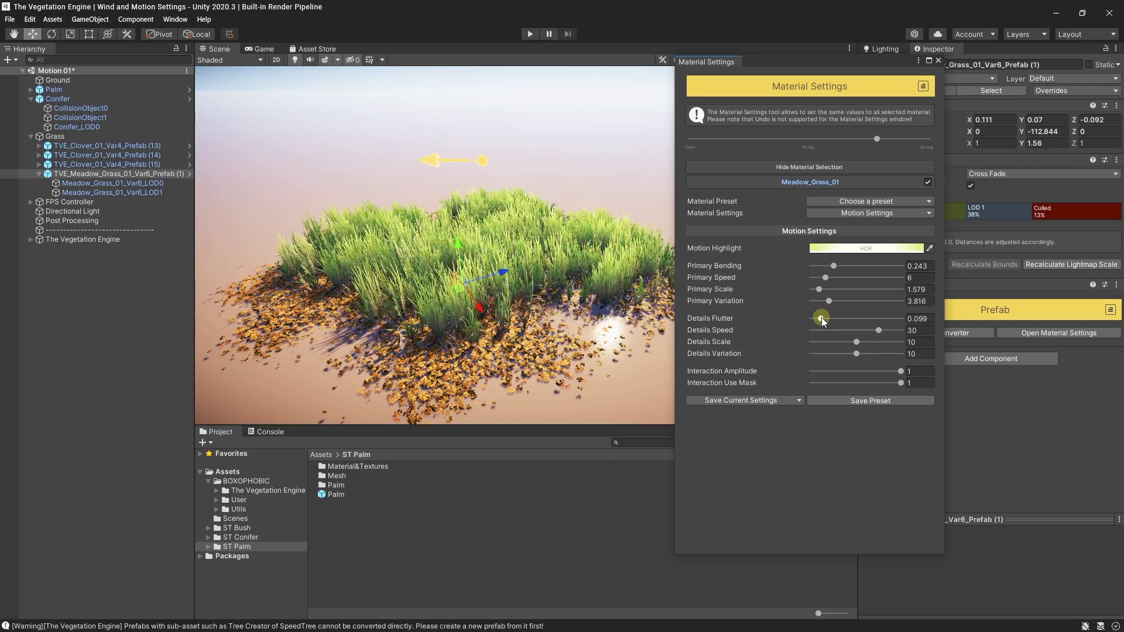
left_click_drag(834, 264, 844, 268)
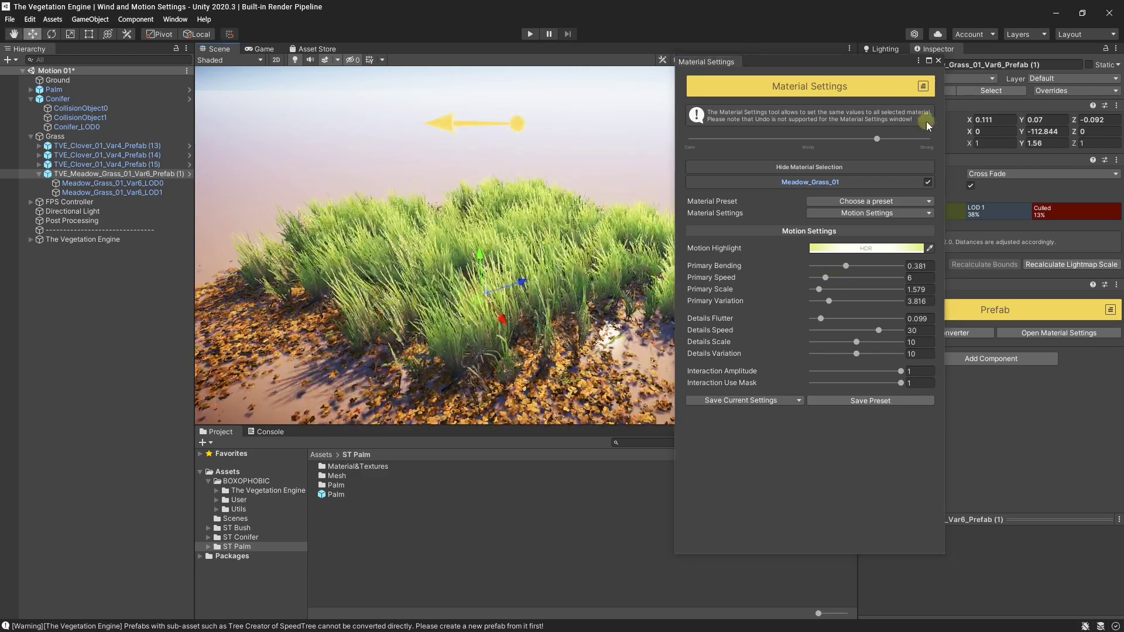
left_click_drag(883, 139, 820, 139)
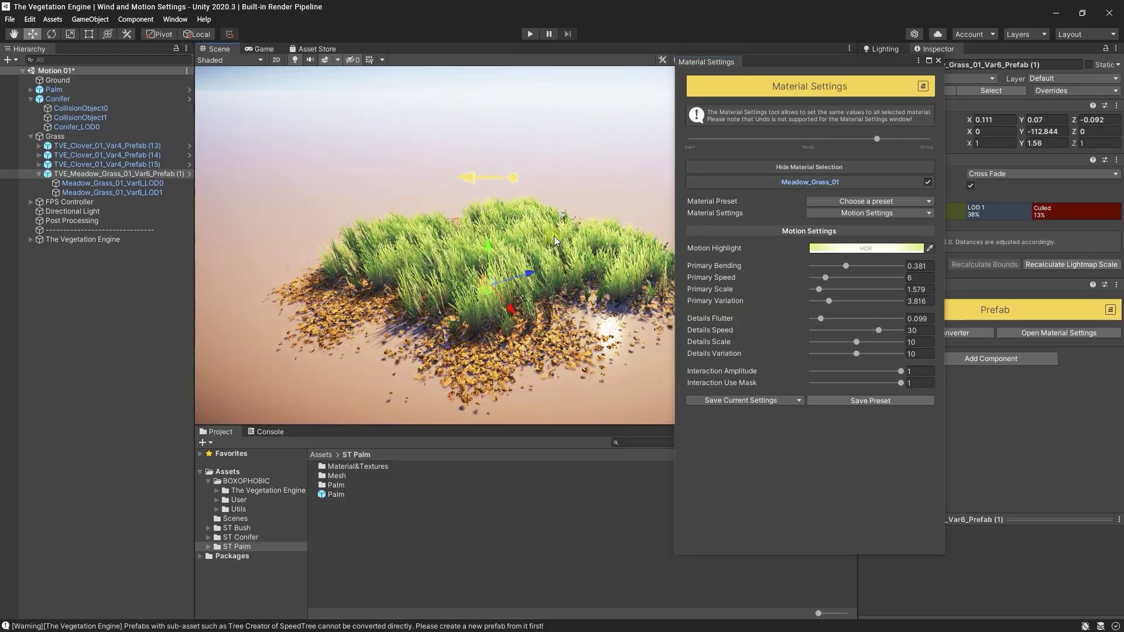
Save the grass's material settings as a preset named "Custom - My grass" in the Assets folder
left_click(875, 400)
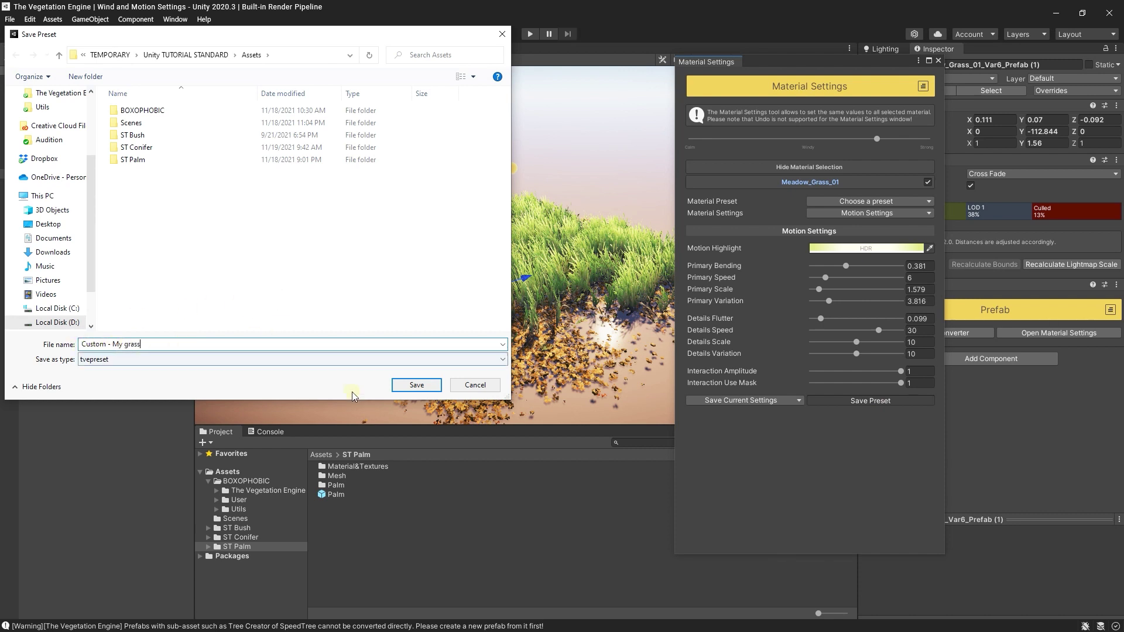
left_click(416, 384)
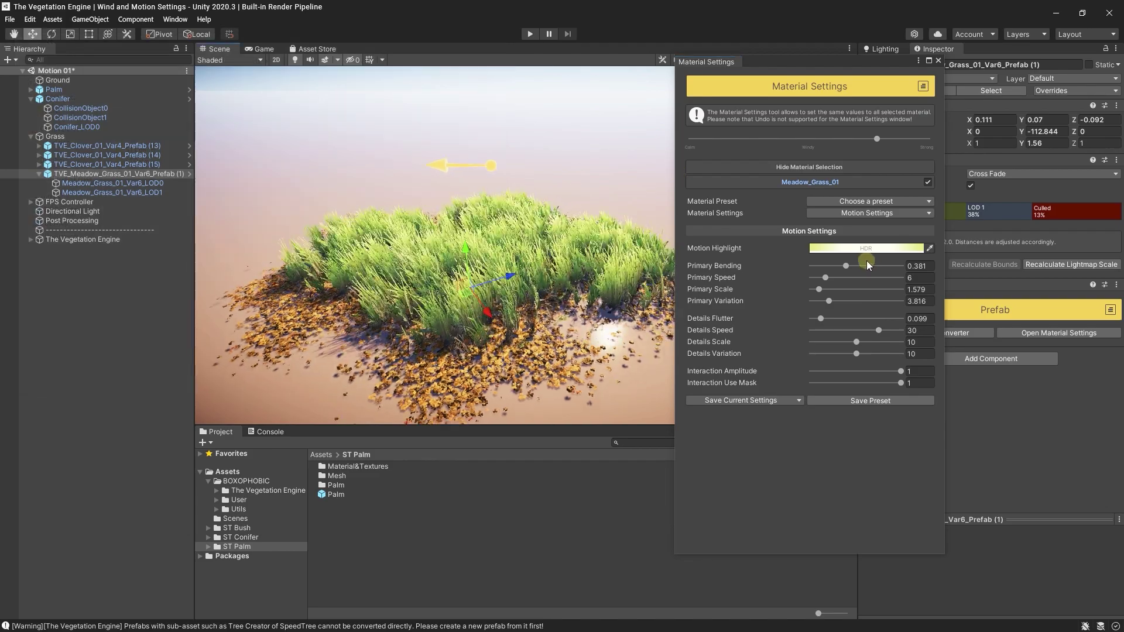
Change the grass's Primary Bending to about 0.947, Details Flutter to about 0.678, Details Scale to 0 and Details Variation to about 18.421
left_click_drag(867, 265, 893, 275)
left_click_drag(821, 319, 871, 319)
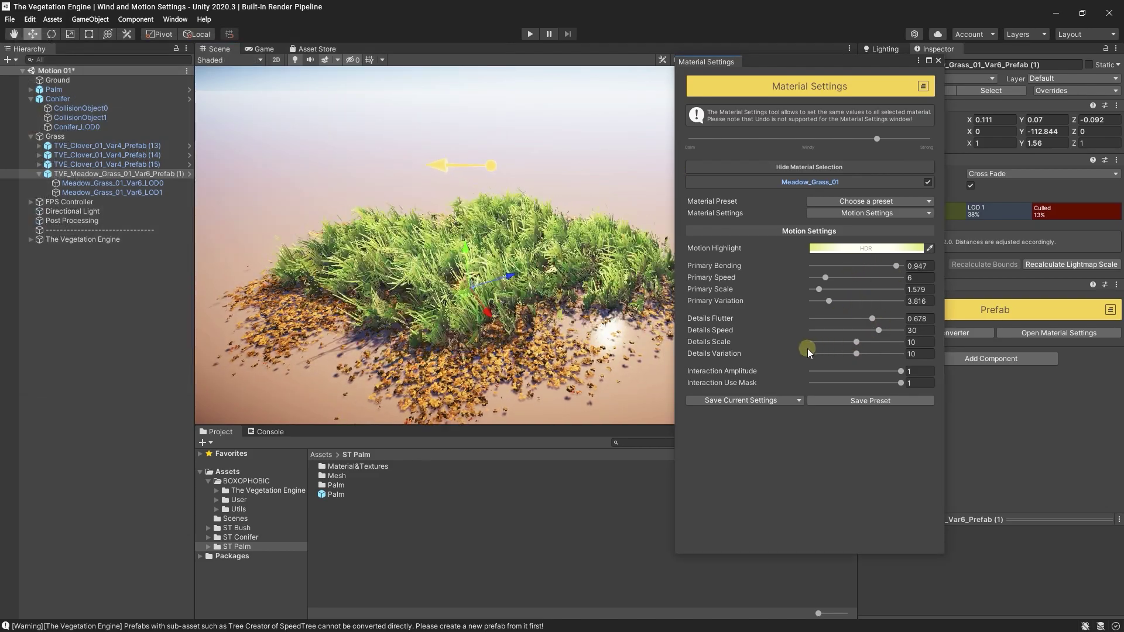
left_click_drag(816, 343, 890, 351)
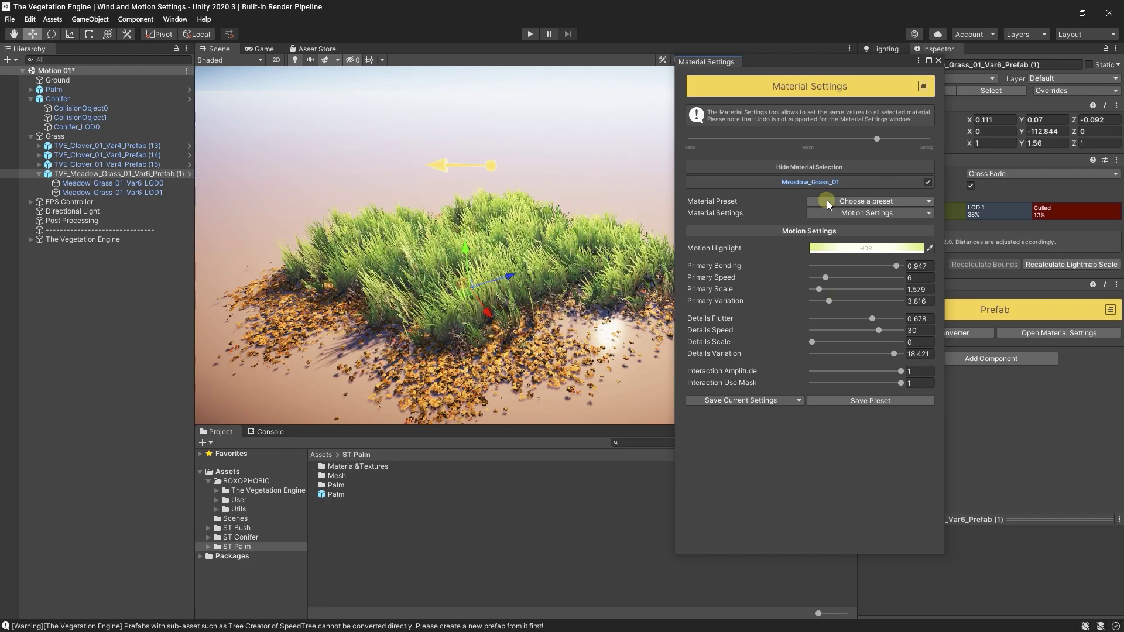
Apply the saved custom preset "My grass" to the meadow grass material
left_click(873, 202)
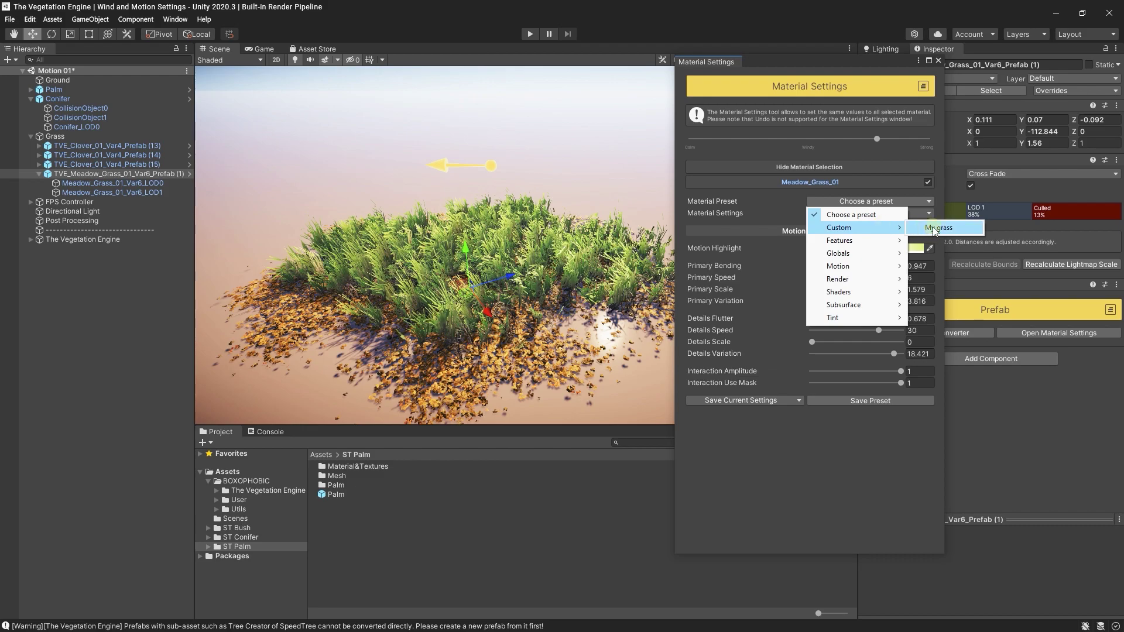
left_click(940, 228)
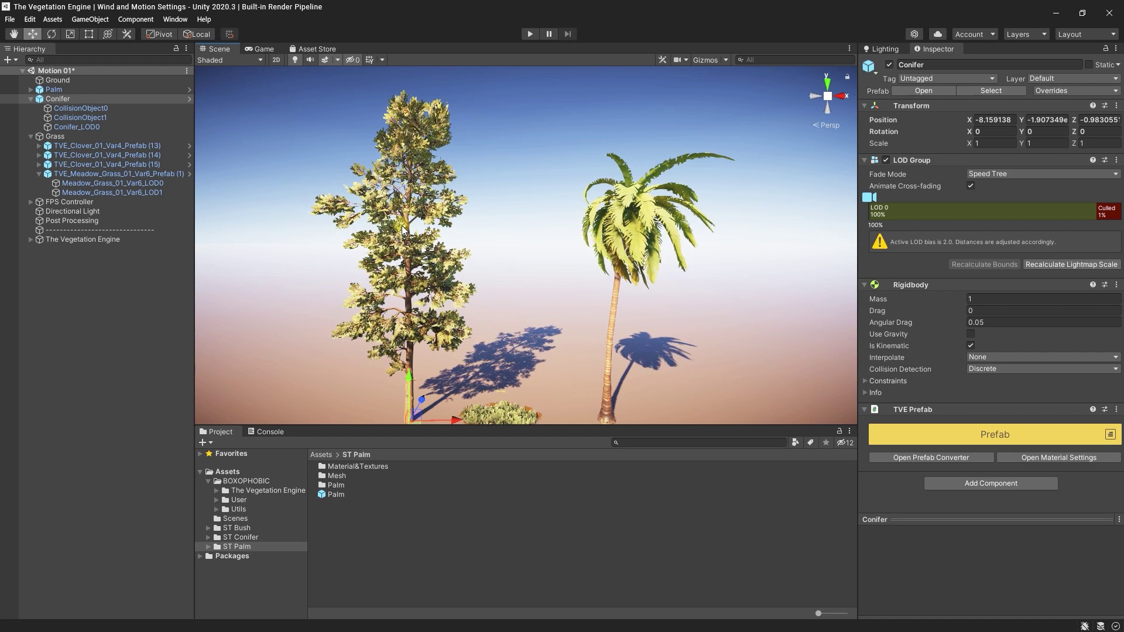
Open the Vegetation Engine's Scene Debugger and display the Motion Primary Mask using the Mesh Attributes debug type
left_click(175, 19)
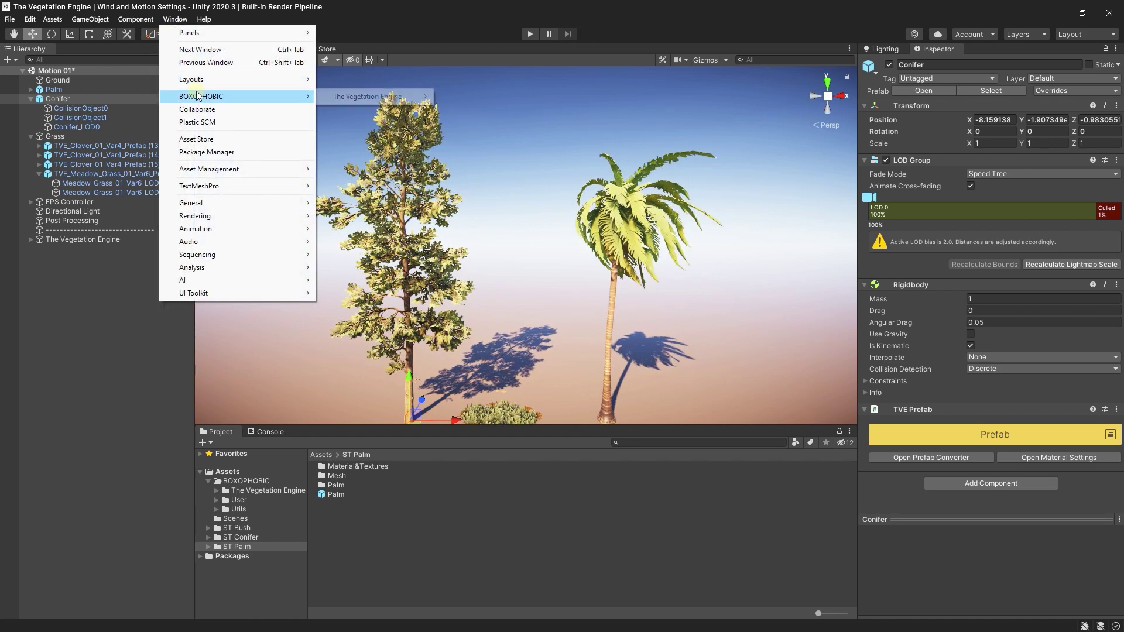
mouse_move(365, 95)
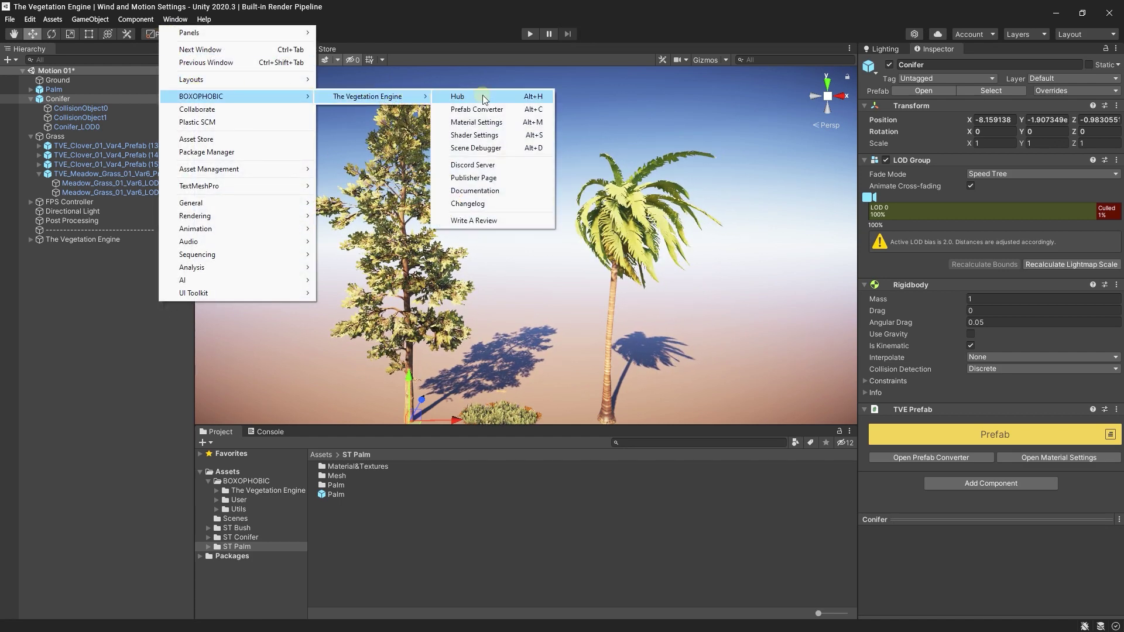
left_click(476, 149)
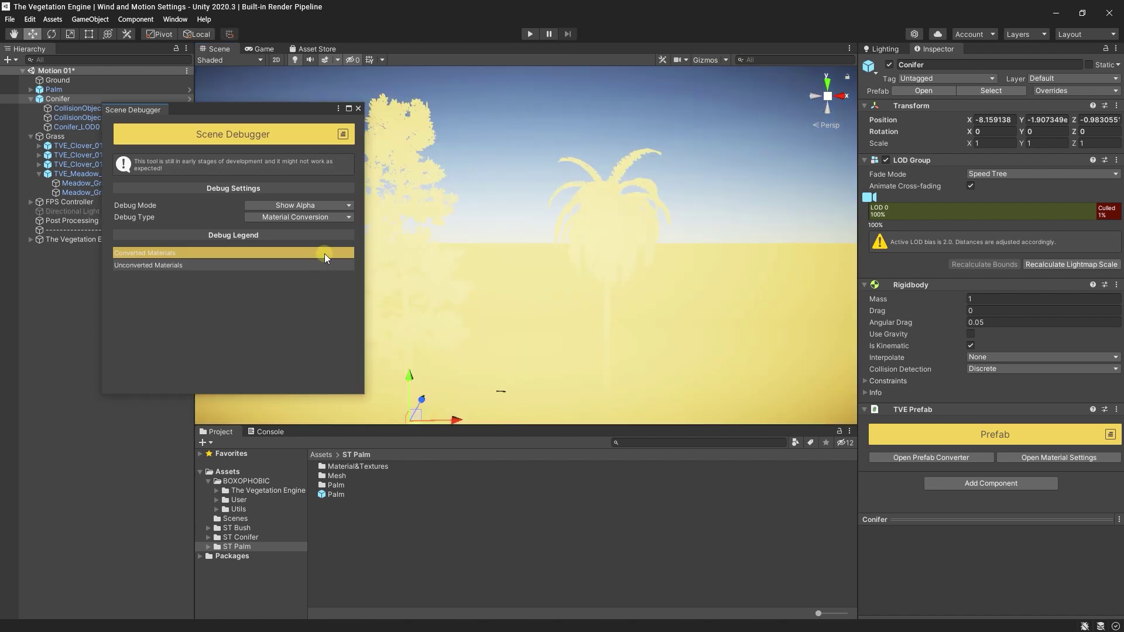
left_click(310, 217)
left_click(311, 295)
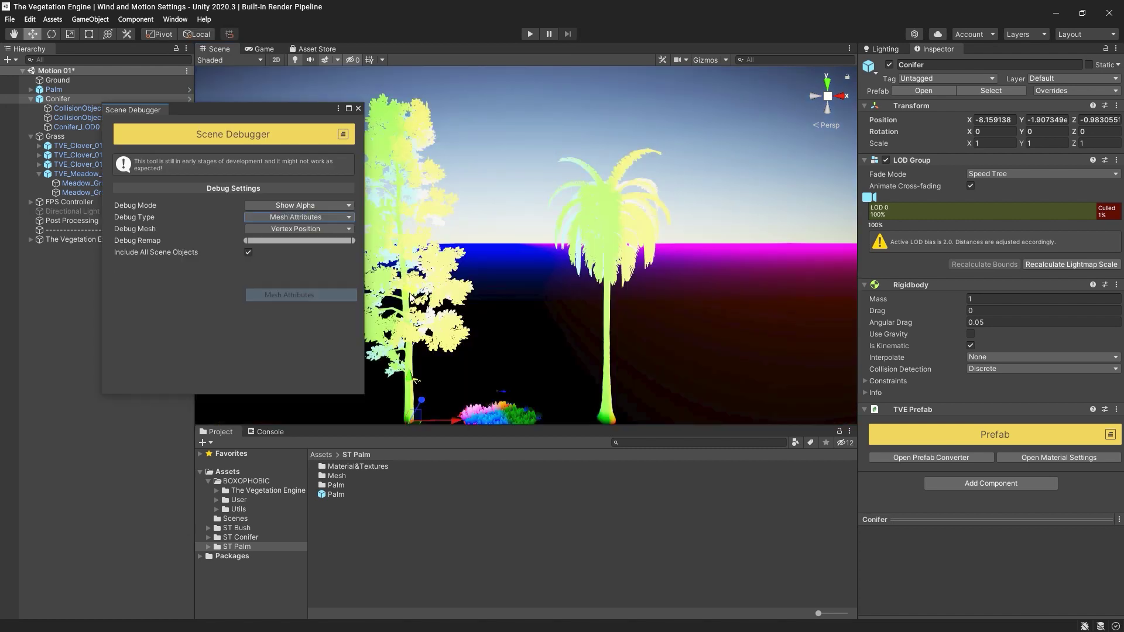
left_click(309, 231)
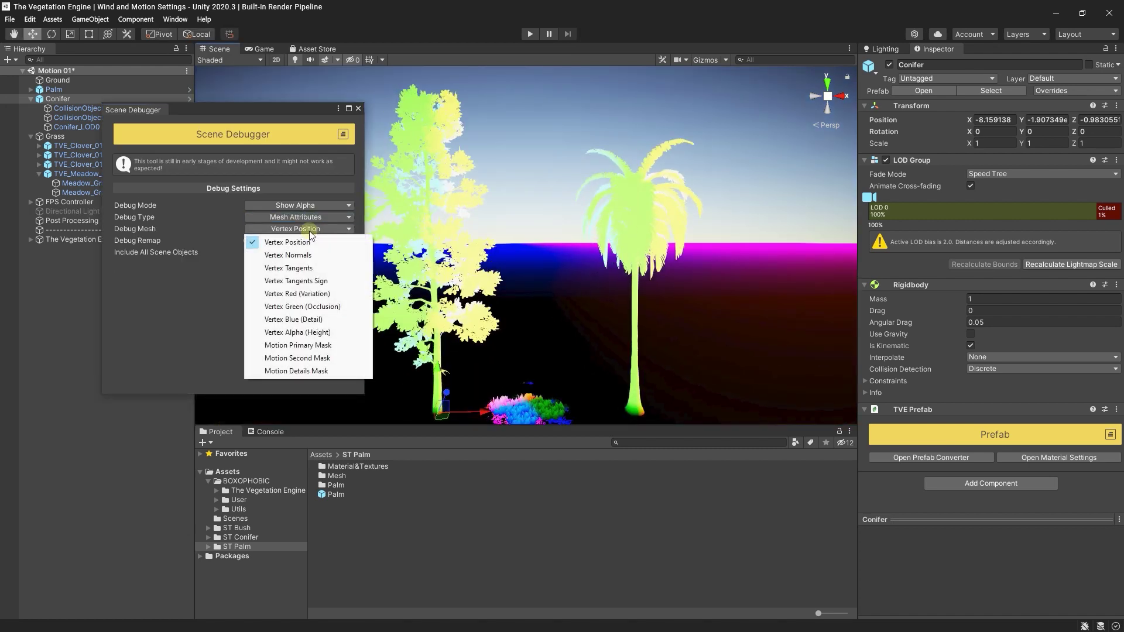
left_click(333, 345)
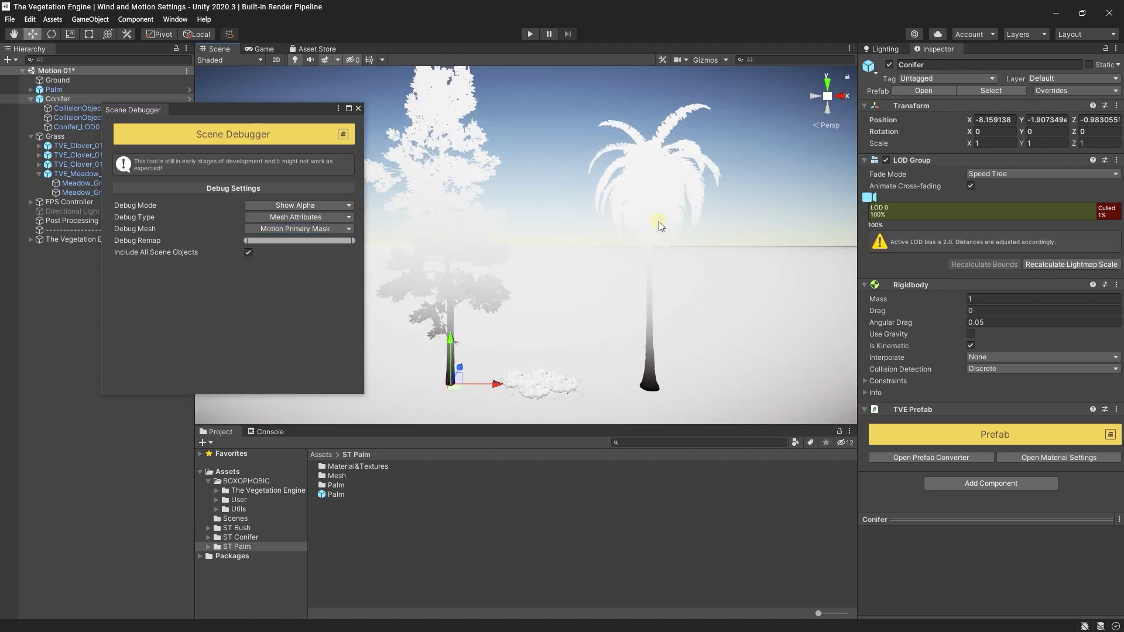
Switch the debugged mesh data to Motion Second Mask and examine it on the conifer's branches and the palm's leaves
left_click(321, 233)
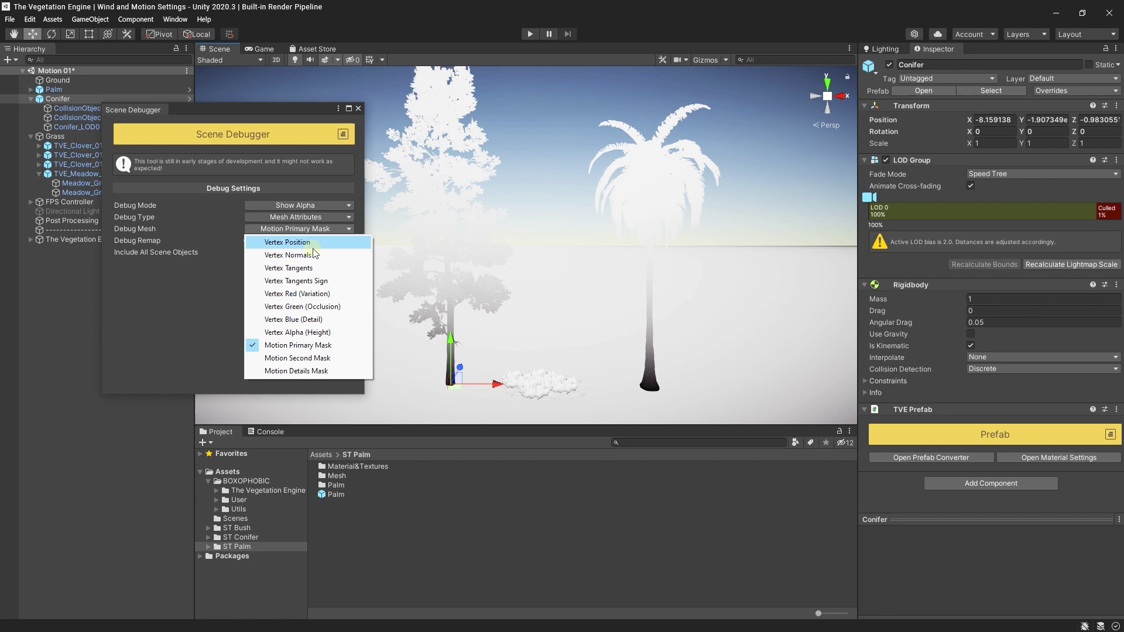
left_click(312, 360)
left_click_drag(666, 187, 479, 220, "alt")
scroll(542, 249, "up", 8)
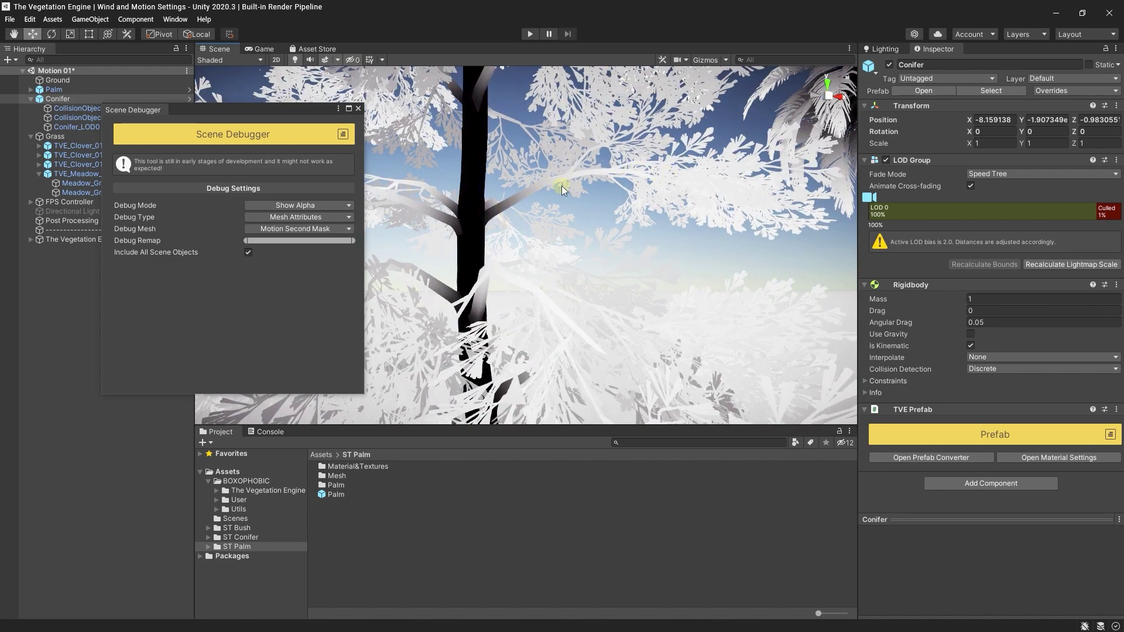
scroll(680, 191, "down", 10)
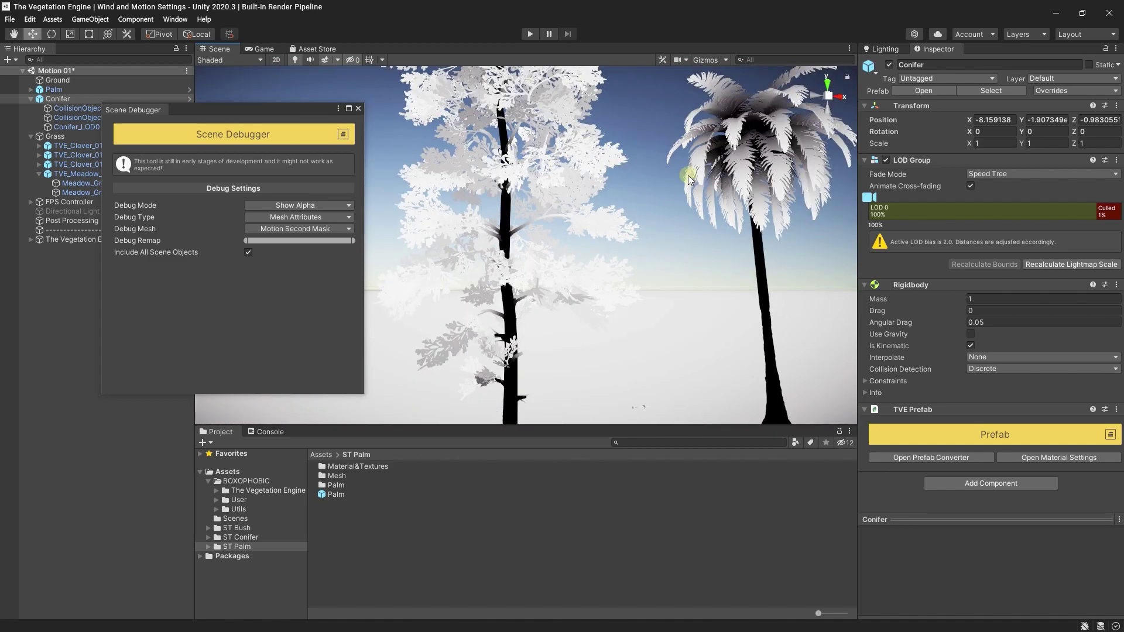
left_click_drag(758, 125, 565, 266, "alt")
Switch the debugged mesh data to Motion Details Mask and examine it on the palm and the conifer
left_click(312, 229)
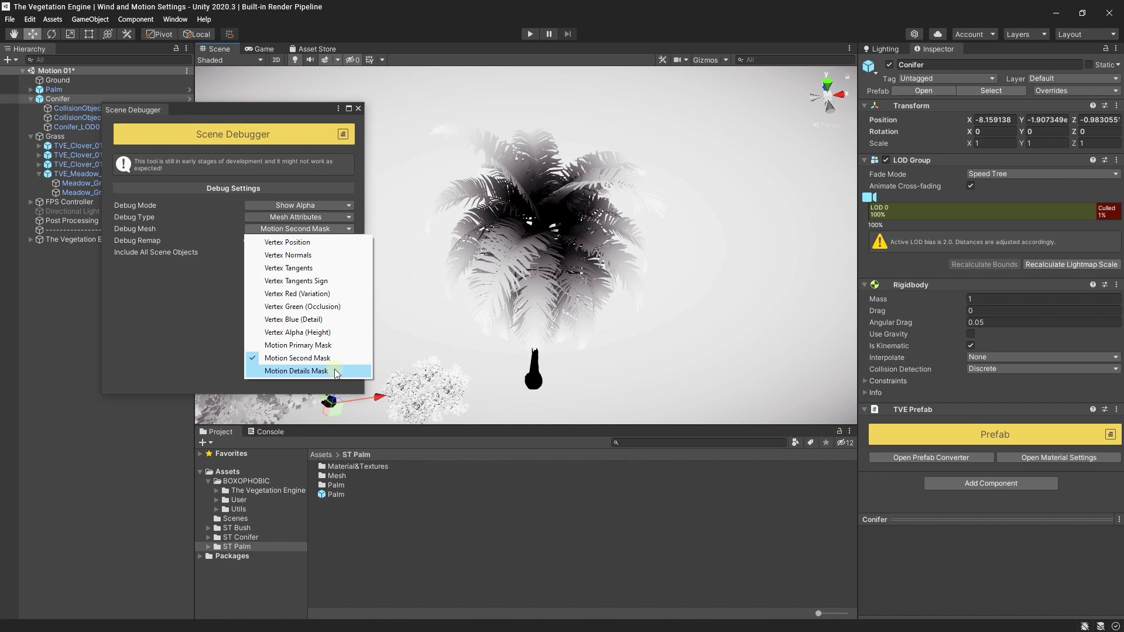
left_click(296, 371)
left_click_drag(514, 266, 523, 221, "alt")
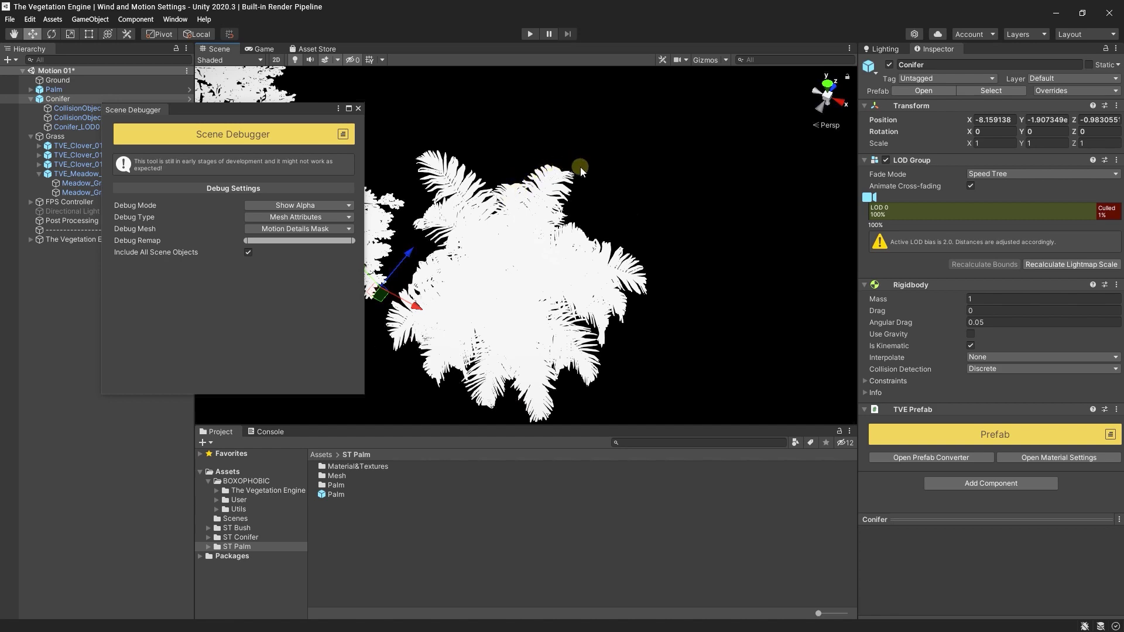
left_click_drag(575, 180, 531, 266, "alt")
scroll(462, 245, "down", 10)
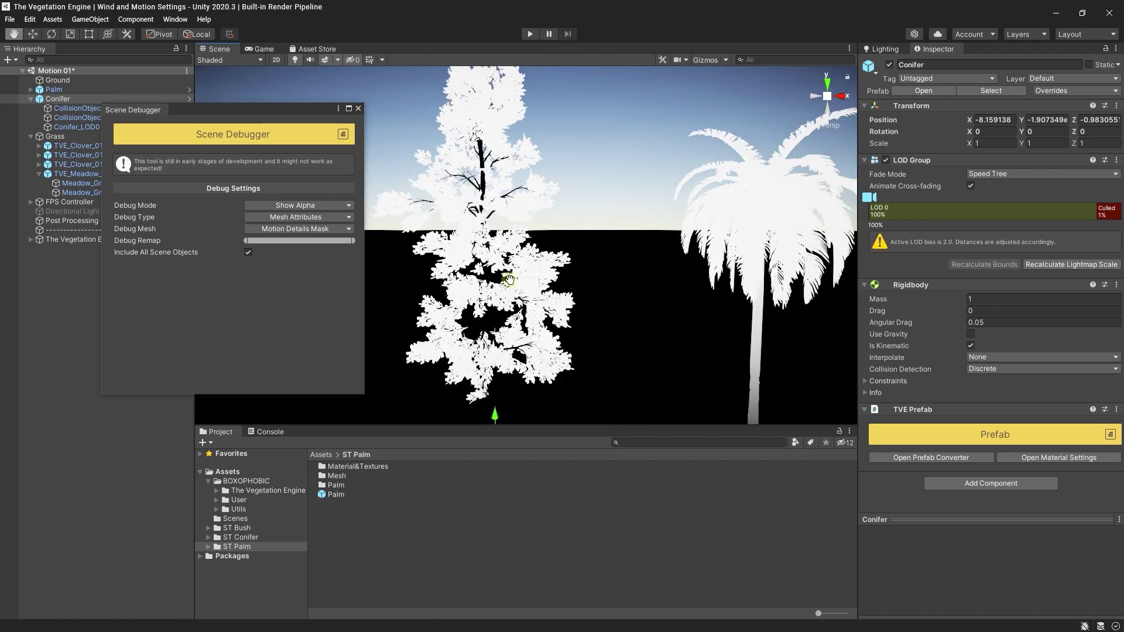
middle_click_drag(571, 284, 536, 258)
mouse_move(536, 258)
left_mouse_down("alt")
mouse_move(534, 276)
mouse_move(529, 261)
left_mouse_up("alt")
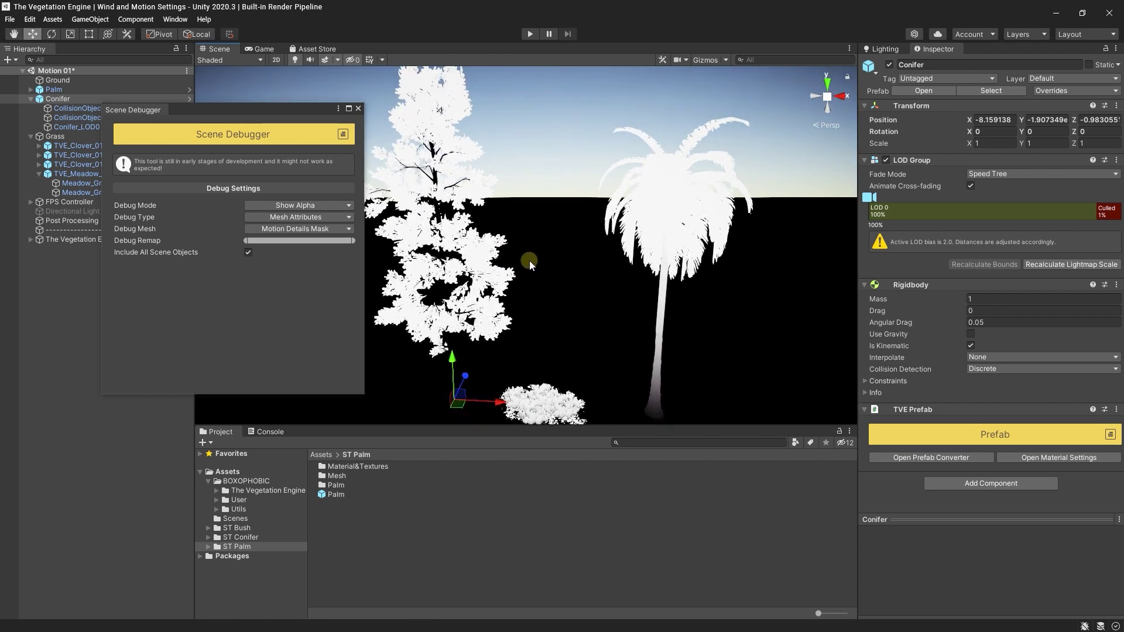
middle_click_drag(529, 261, 557, 276)
mouse_move(557, 276)
left_mouse_down("alt")
mouse_move(562, 256)
mouse_move(567, 272)
left_mouse_up("alt")
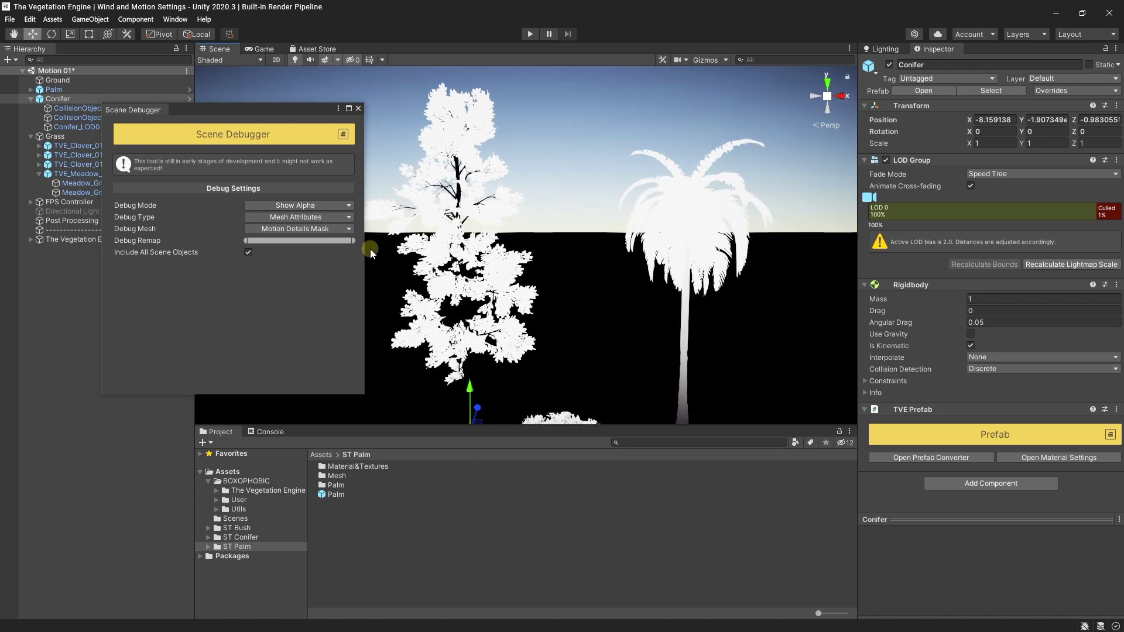
Switch the debugged mesh data to Vertex Red (Variation) and examine the variation on the palm's leaves
left_click(335, 231)
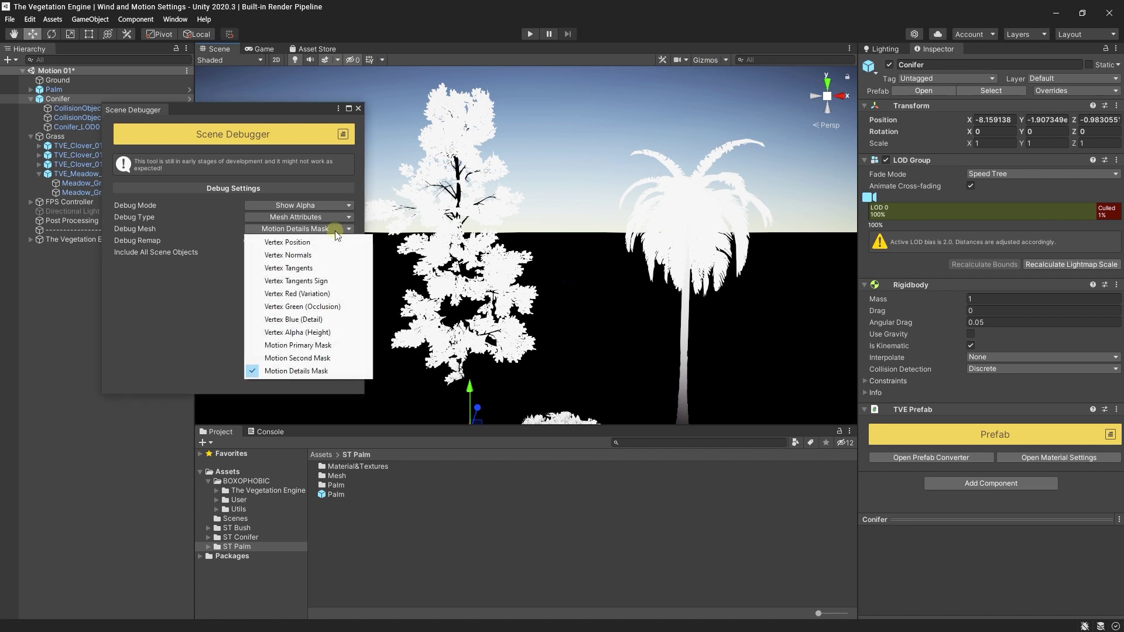
left_click(343, 295)
middle_click_drag(632, 238, 570, 234)
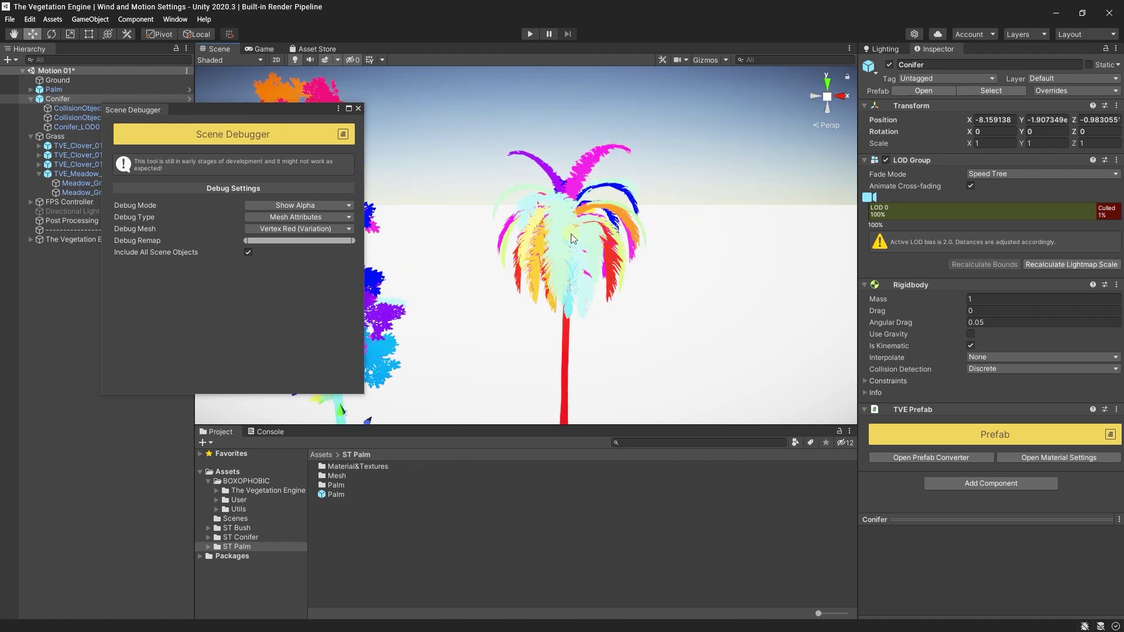
left_click_drag(571, 234, 521, 377, "alt")
middle_click_drag(521, 377, 540, 318)
left_click_drag(540, 318, 537, 249, "alt")
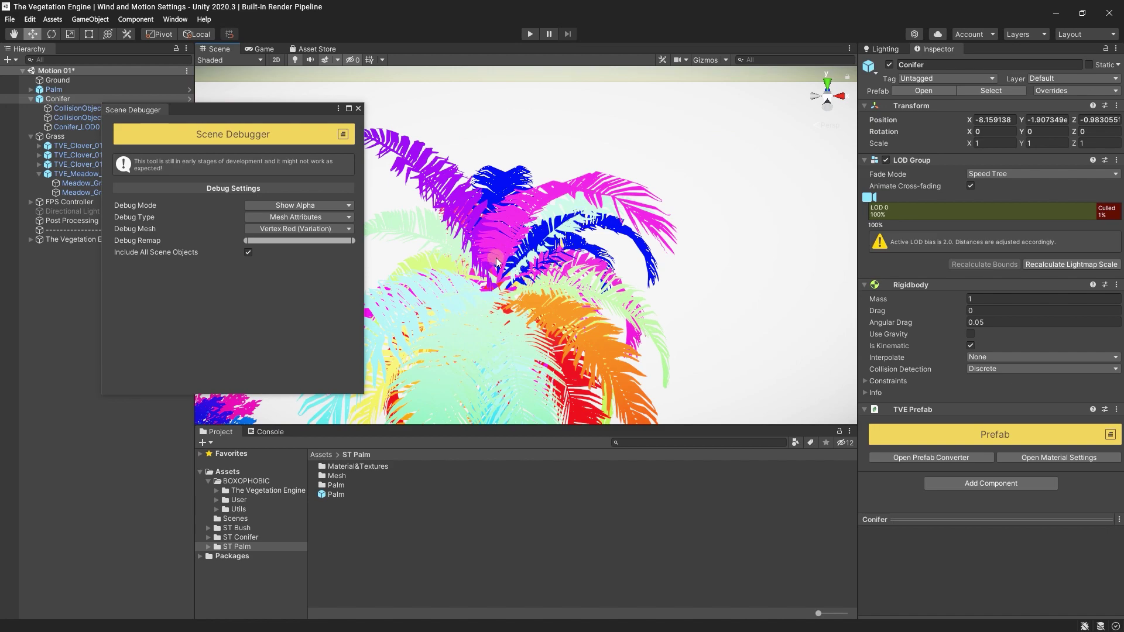
Examine the vertex variation on the conifer's individual branches up close and across the whole tree
scroll(597, 200, "down", 5)
middle_click_drag(652, 236, 779, 228)
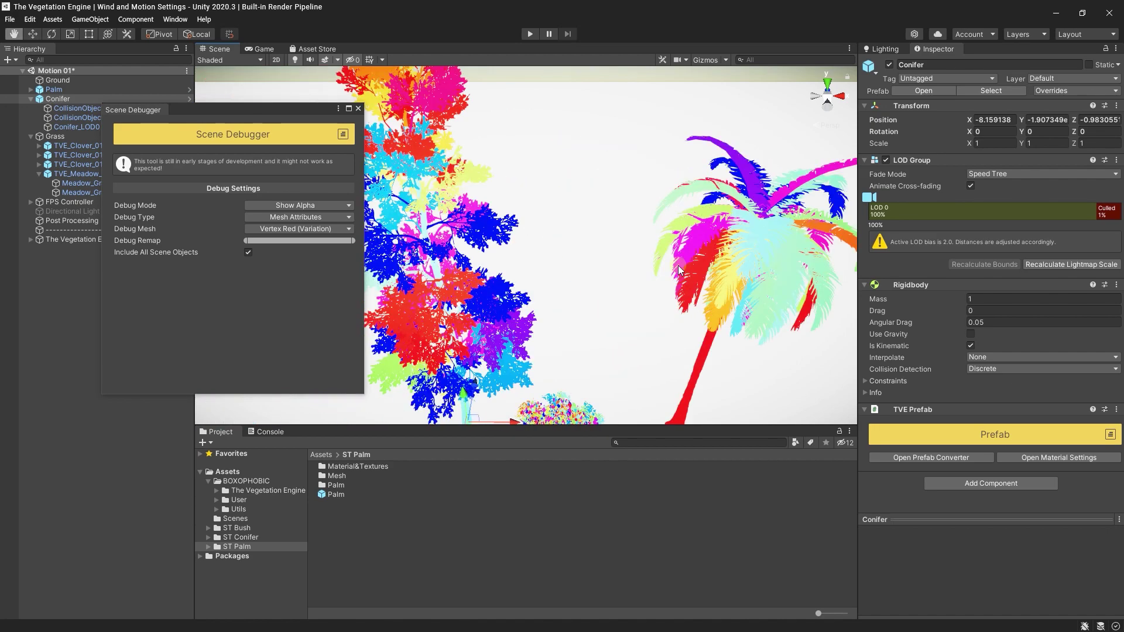
left_click_drag(586, 251, 572, 206, "alt")
scroll(577, 249, "up", 15)
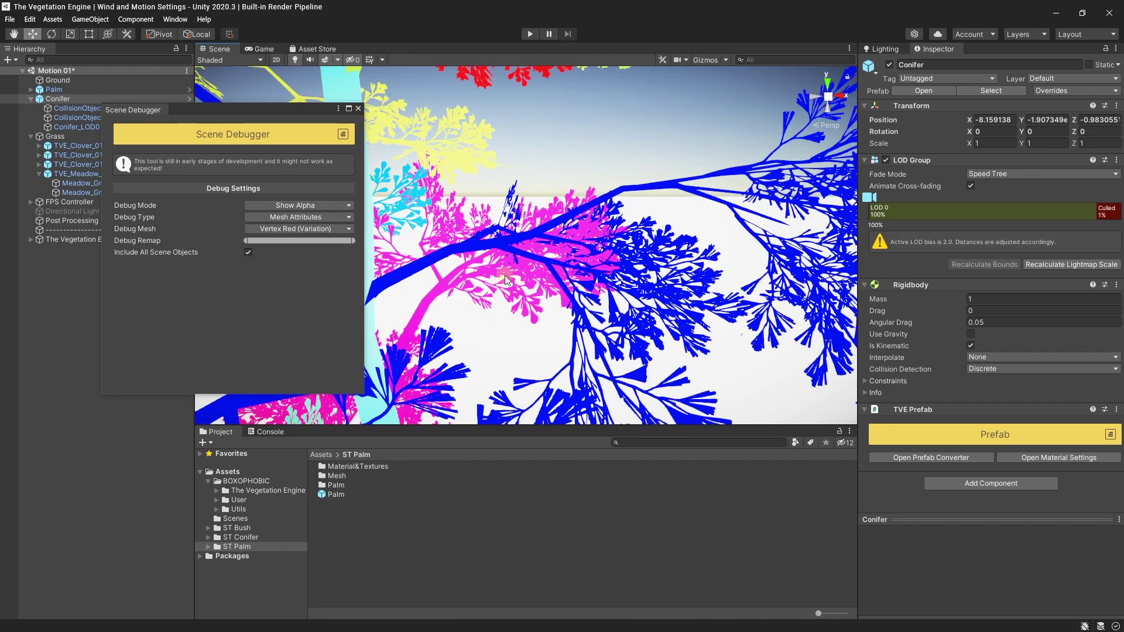
middle_click_drag(577, 253, 612, 253)
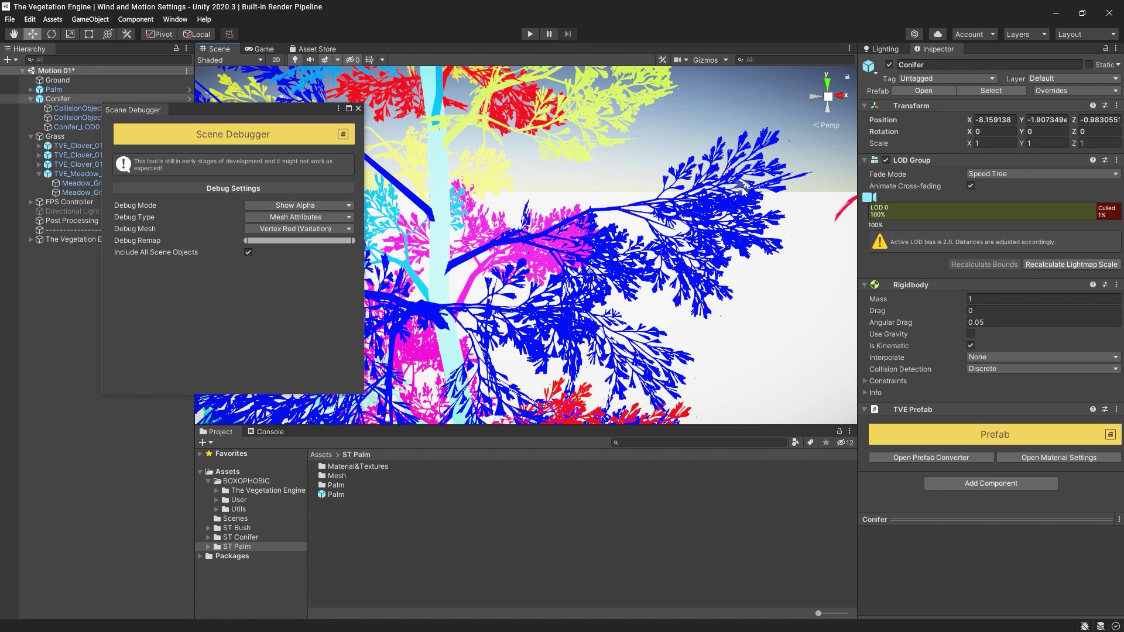
scroll(622, 237, "down", 10)
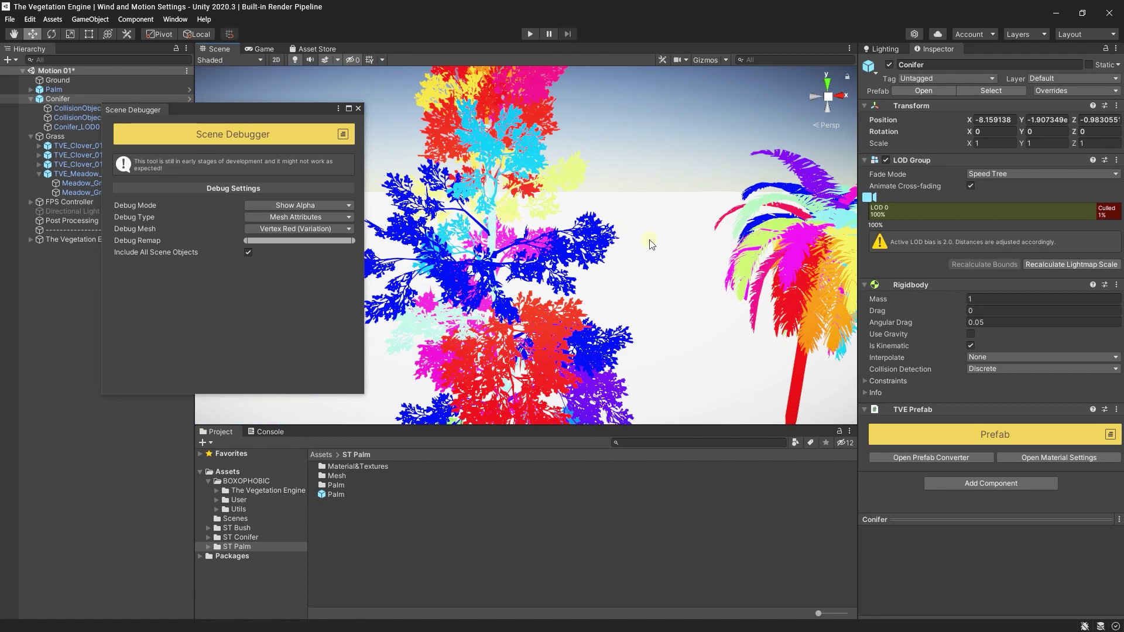
middle_click_drag(590, 269, 558, 244)
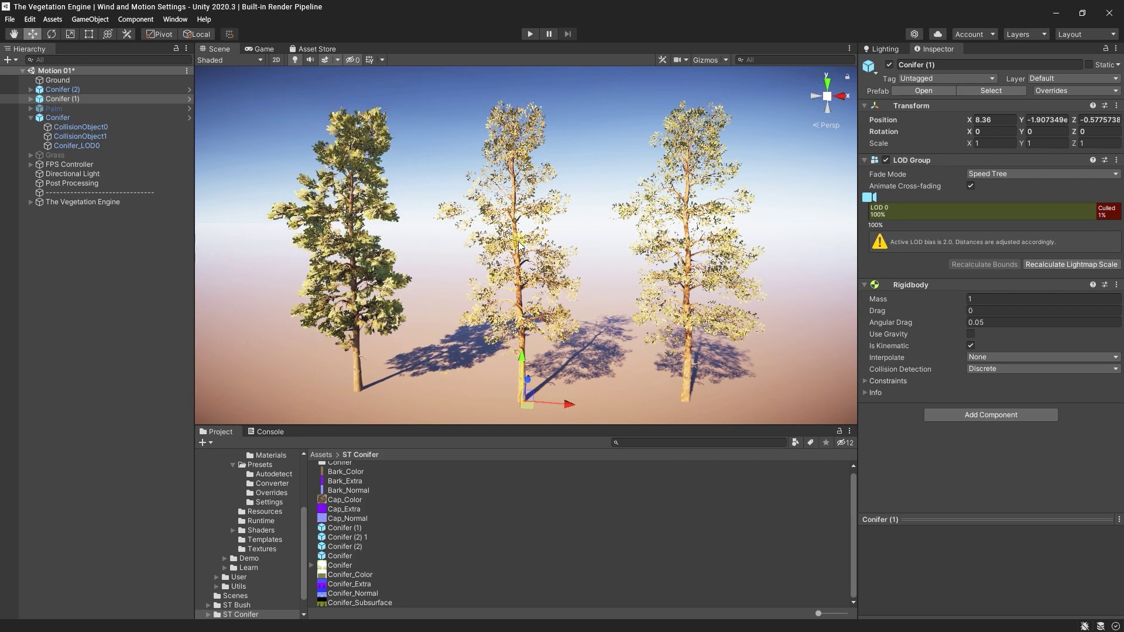
Open the Prefab Converter for the middle tree, Conifer (1), and choose the Tools/SpeedTree8/Vegetation conversion preset
middle_click_drag(519, 244, 526, 276)
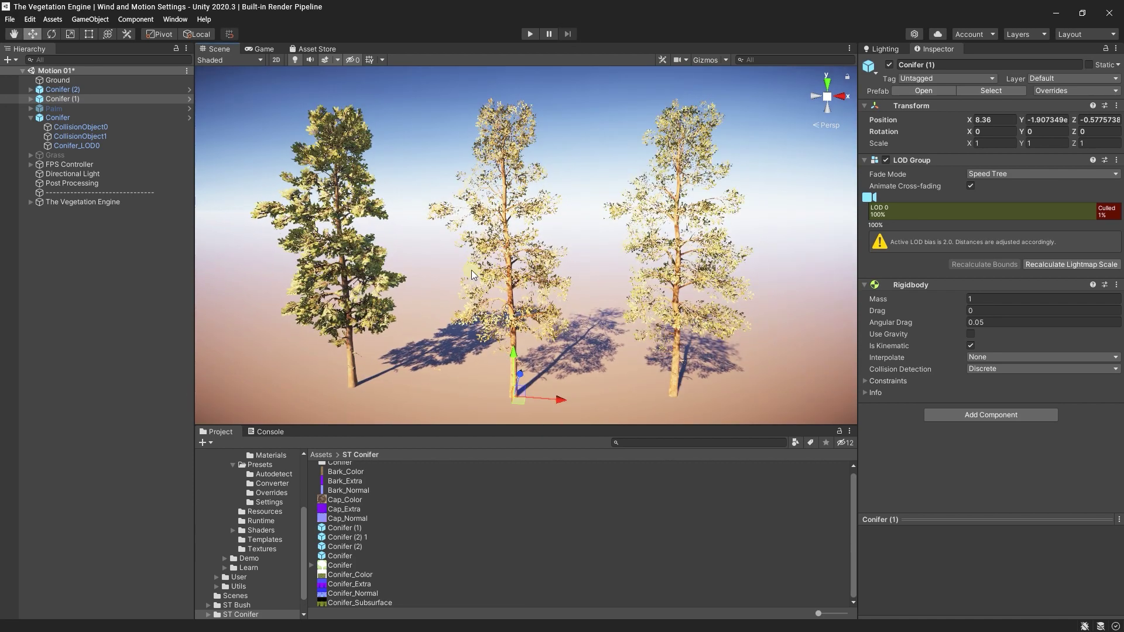
scroll(534, 268, "down", 3)
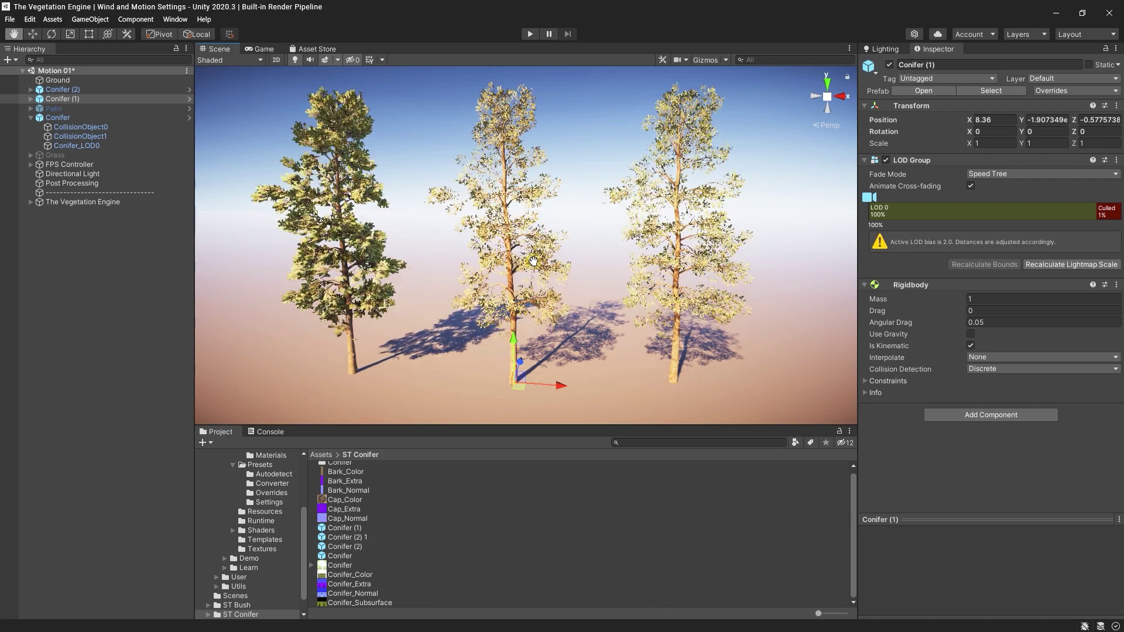
key("alt+c")
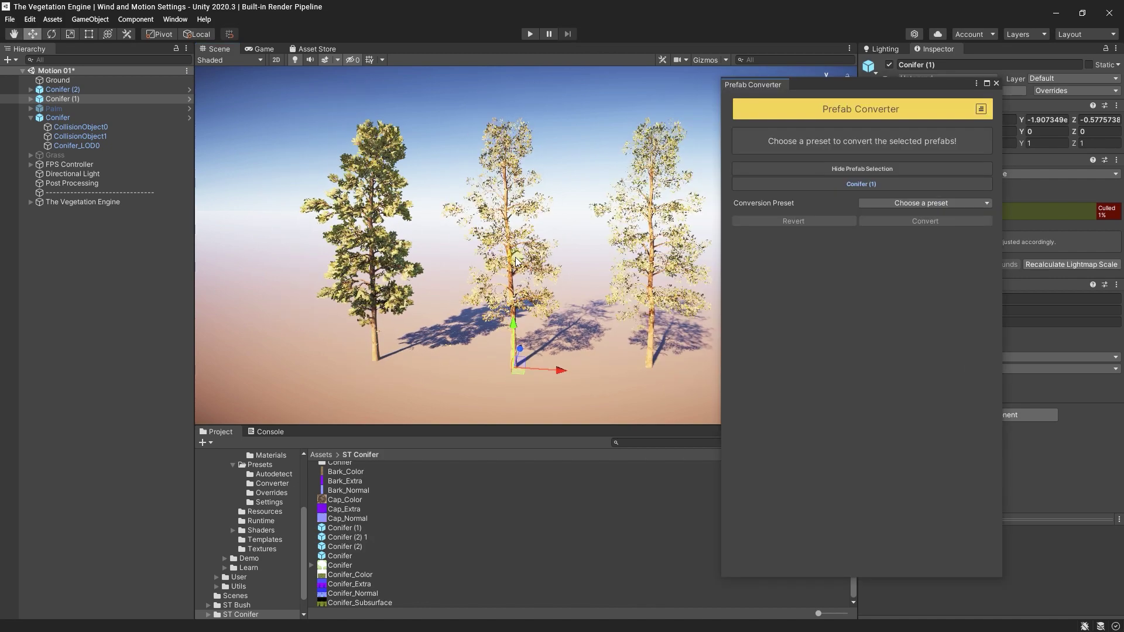
middle_click_drag(531, 259, 519, 260)
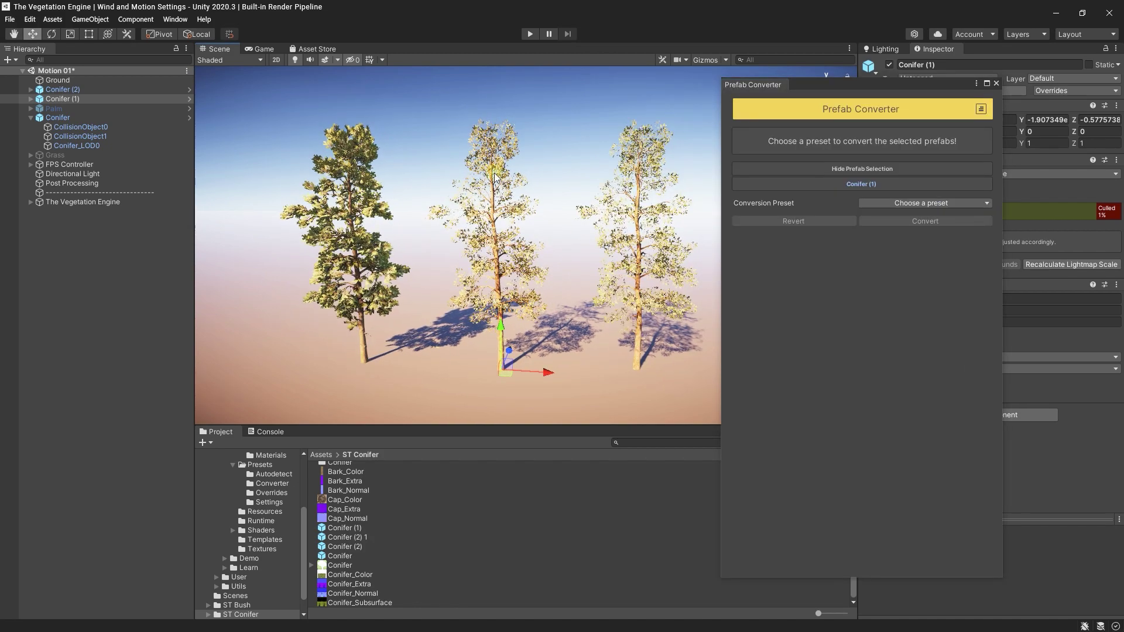
left_click(867, 206)
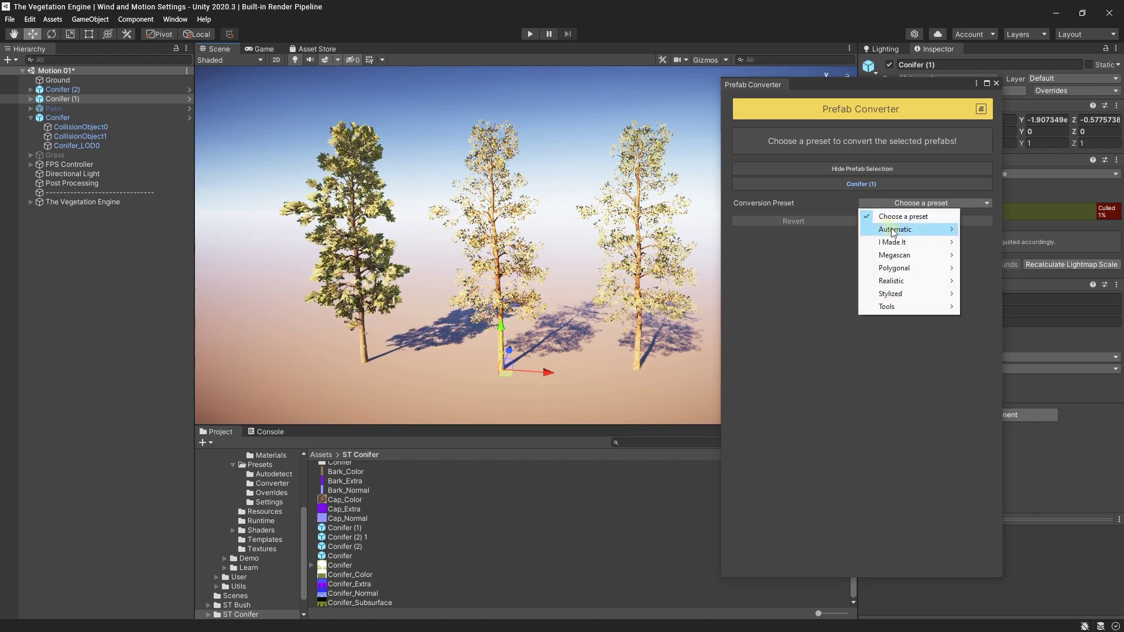
mouse_move(901, 229)
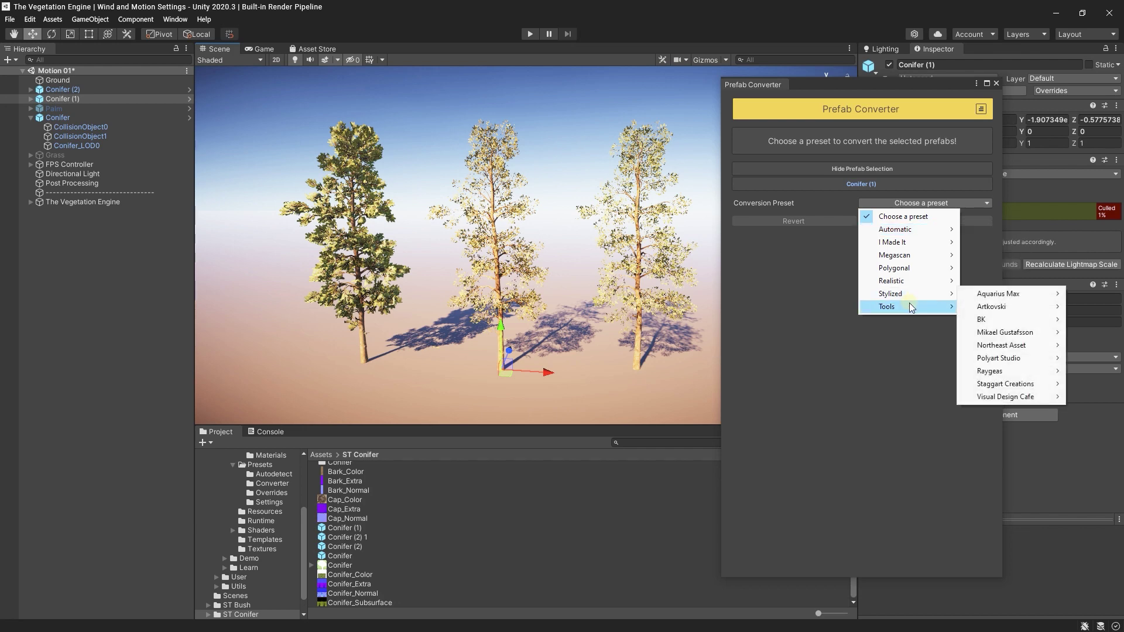
mouse_move(913, 307)
mouse_move(995, 346)
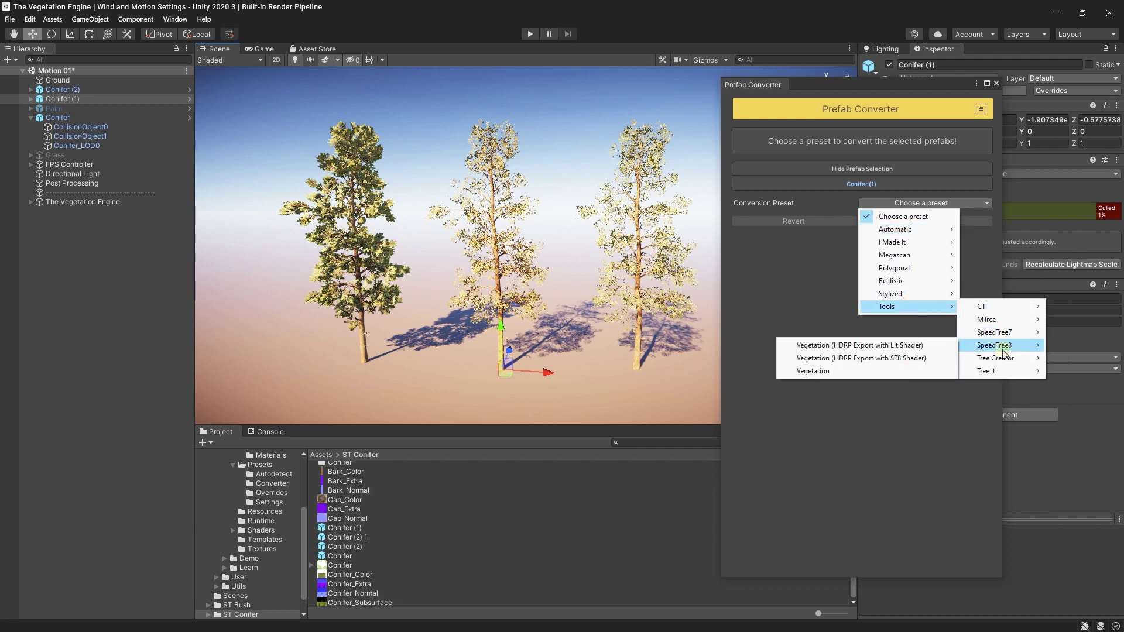
left_click(869, 372)
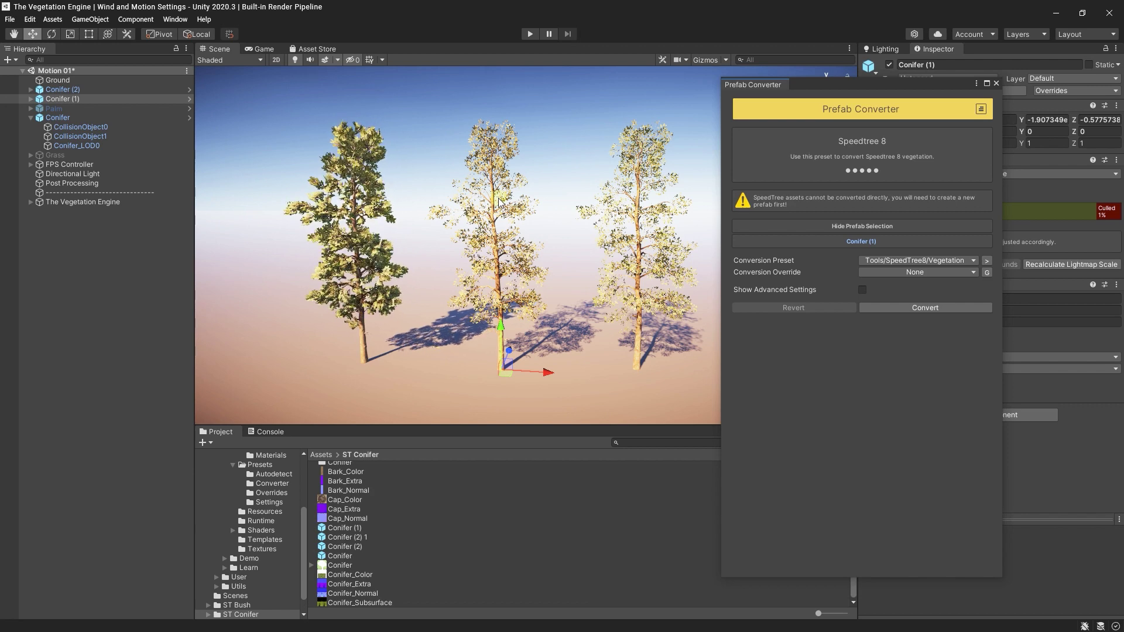
Show the advanced conversion settings for Conifer (1) and set the conversion override to Mesh/Use Automatic Conifer Masks
left_click(864, 289)
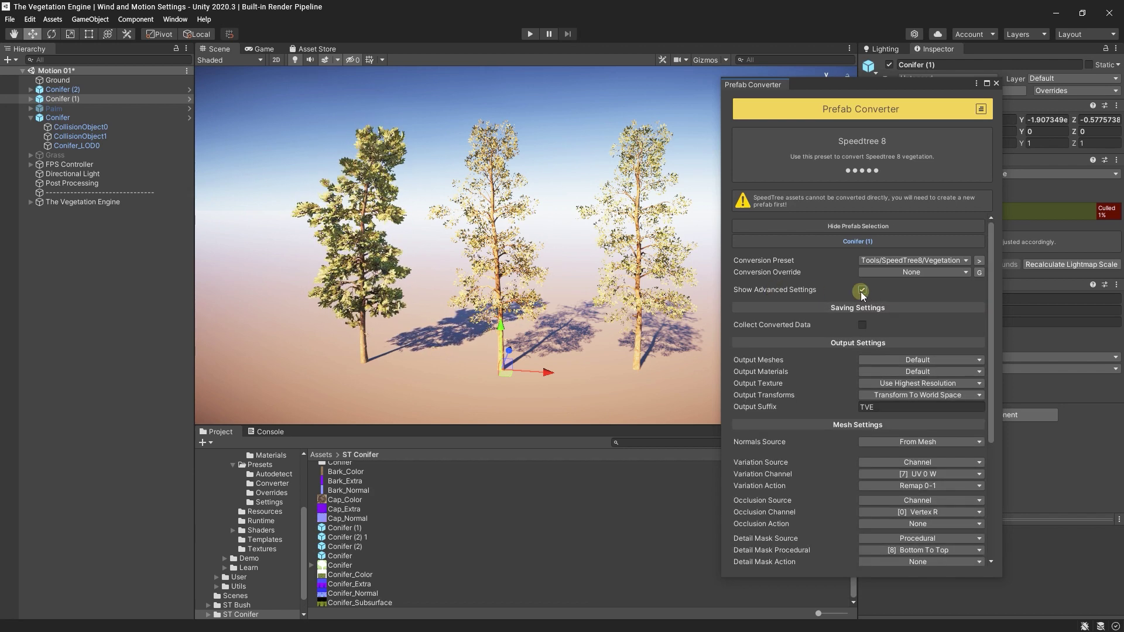
left_click(885, 272)
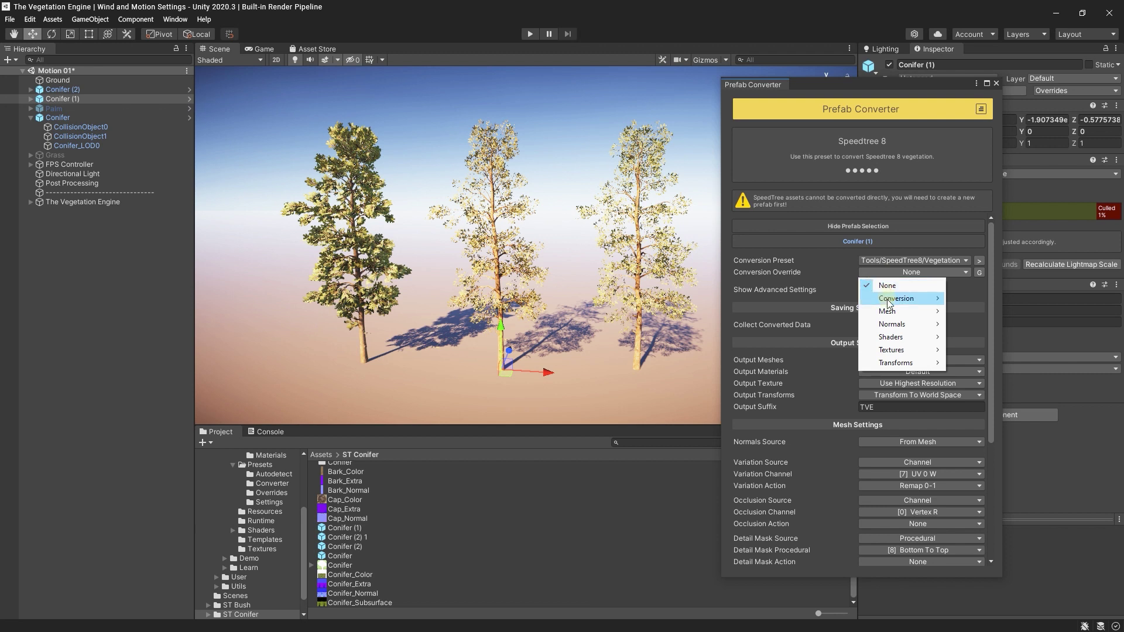
mouse_move(889, 312)
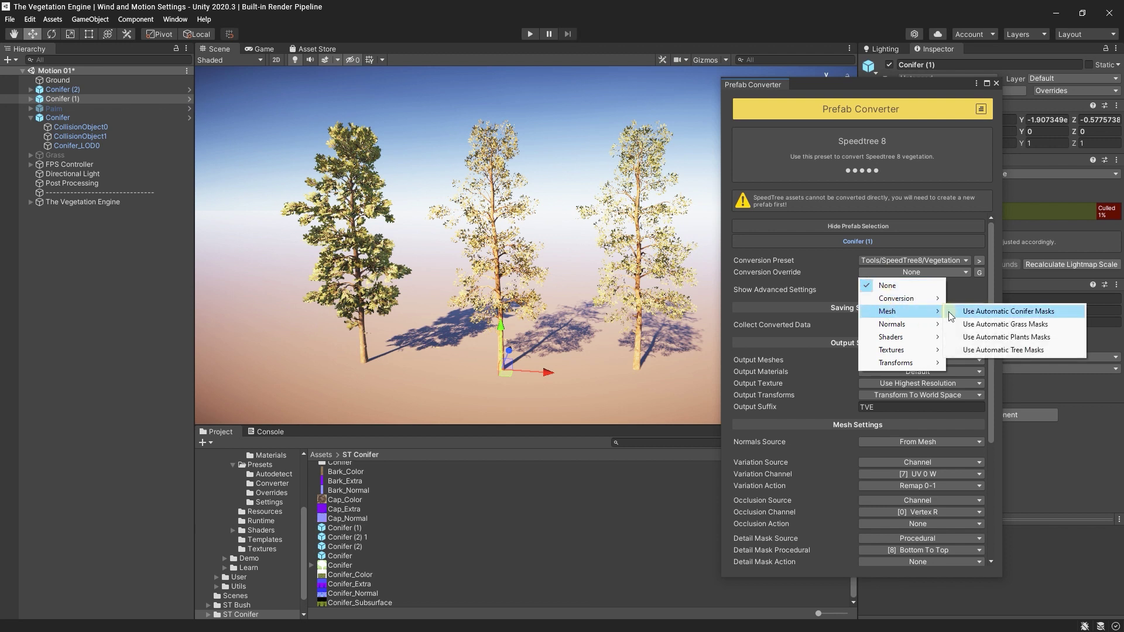
left_click(1016, 313)
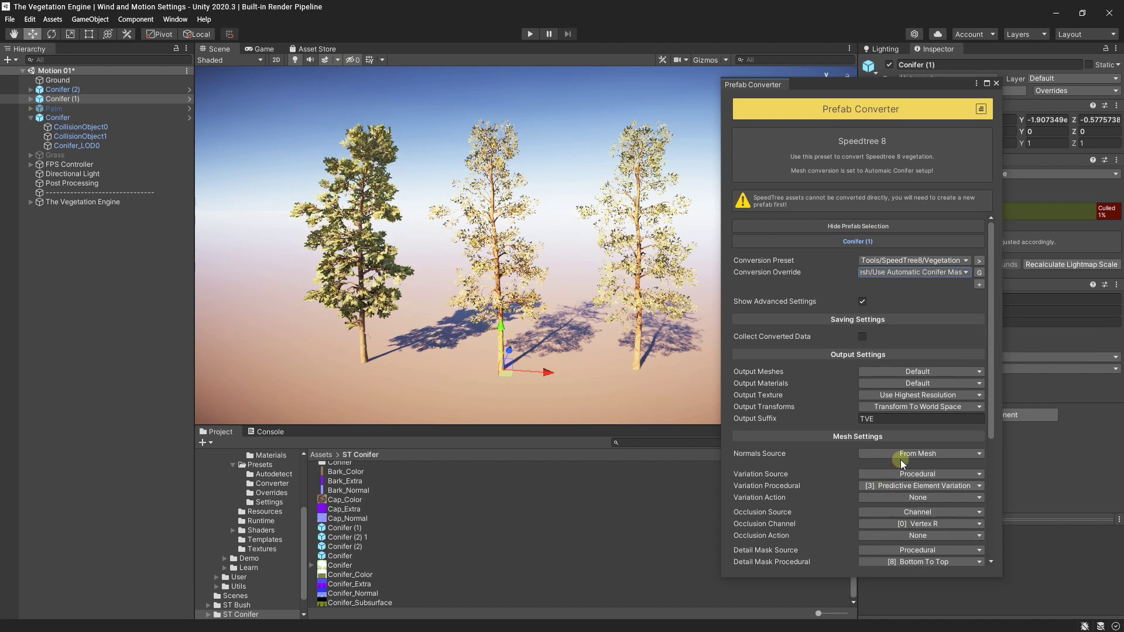
Review the overridden mesh and motion mask settings, convert Conifer (1), and close the Prefab Converter
scroll(902, 477, "down", 3)
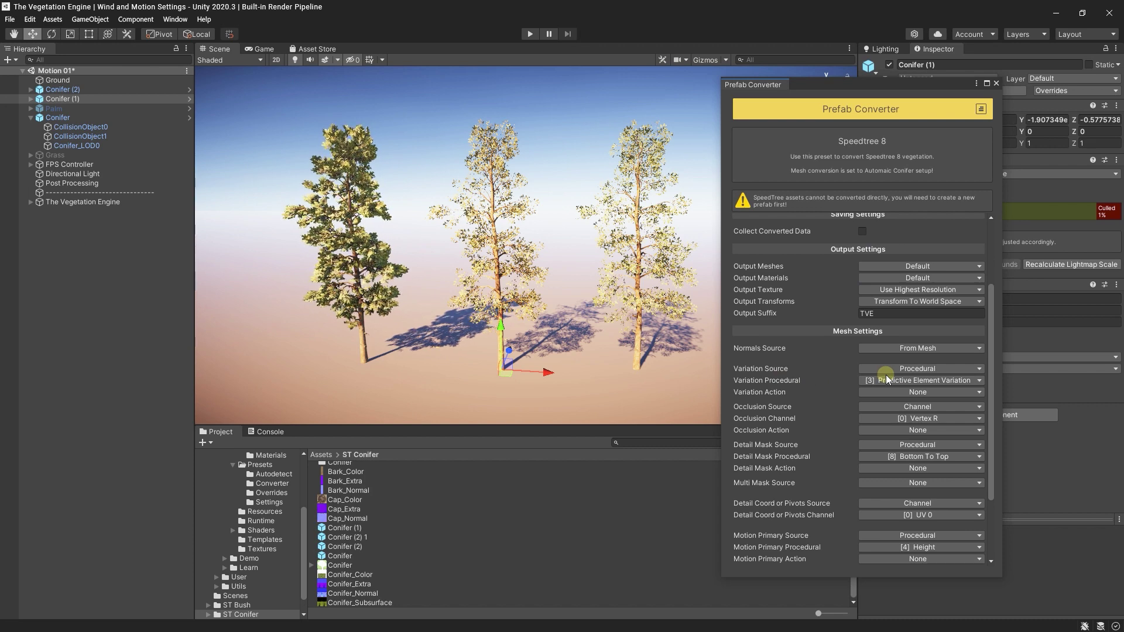
scroll(885, 378, "down", 3)
left_click(916, 559)
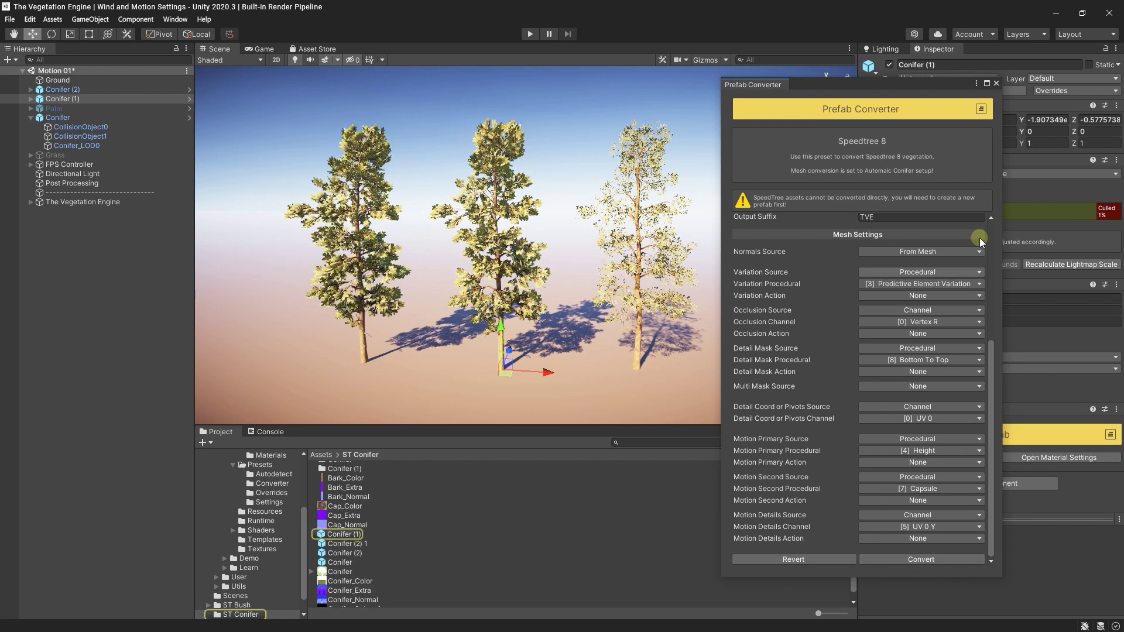
left_click(996, 83)
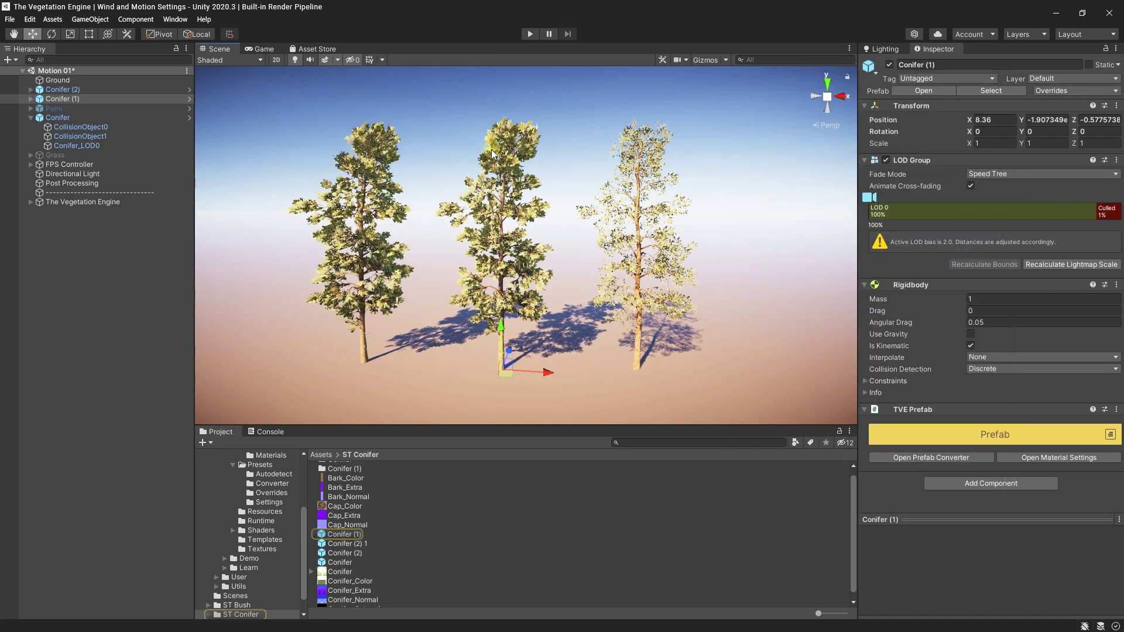
Examine the wind motion of the converted middle conifer up close on its branches and beside the other trees
middle_click_drag(525, 259, 531, 260)
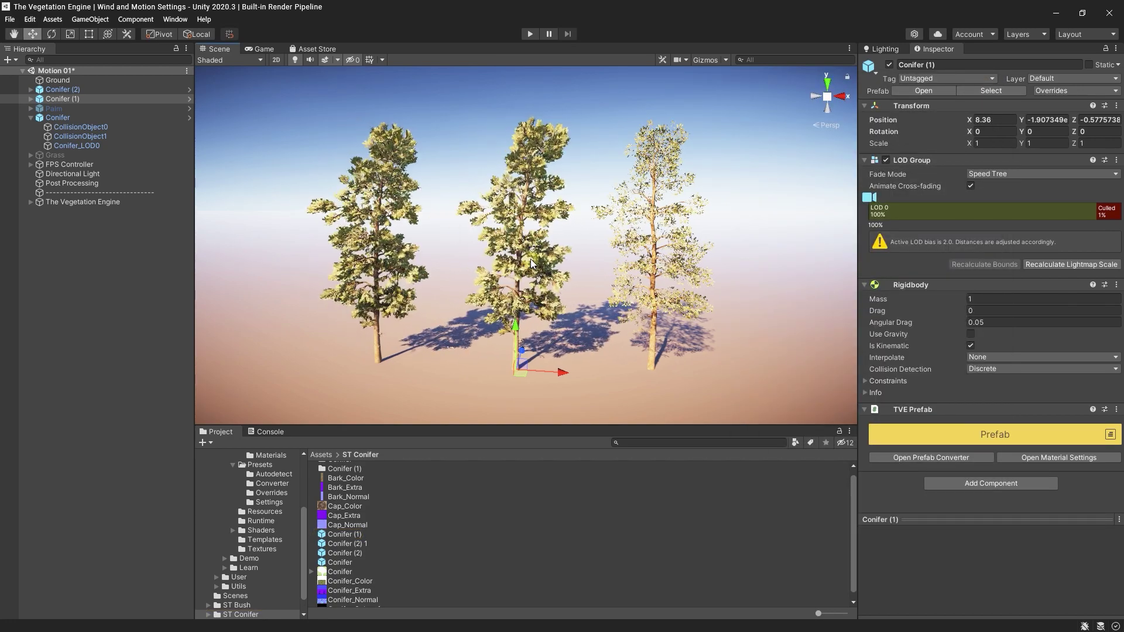
mouse_move(562, 225)
right_mouse_down()
mouse_move(564, 247)
mouse_move(556, 210)
right_mouse_up()
key("w")
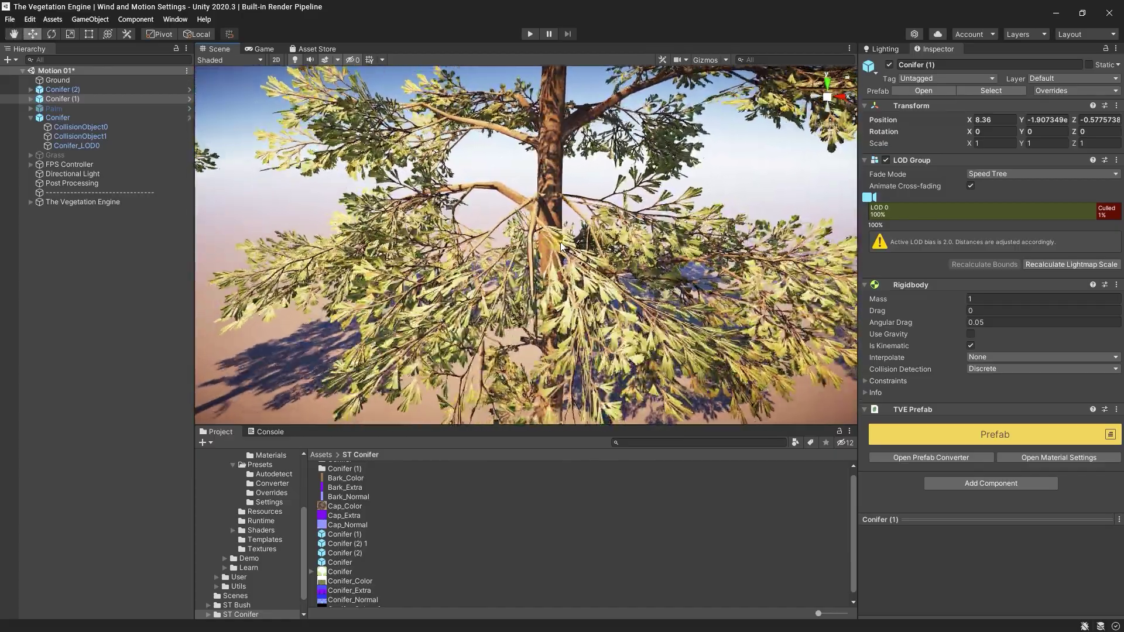
scroll(562, 246, "down", 12)
middle_click_drag(562, 246, 569, 219)
scroll(568, 219, "up", 1)
scroll(569, 220, "up", 7)
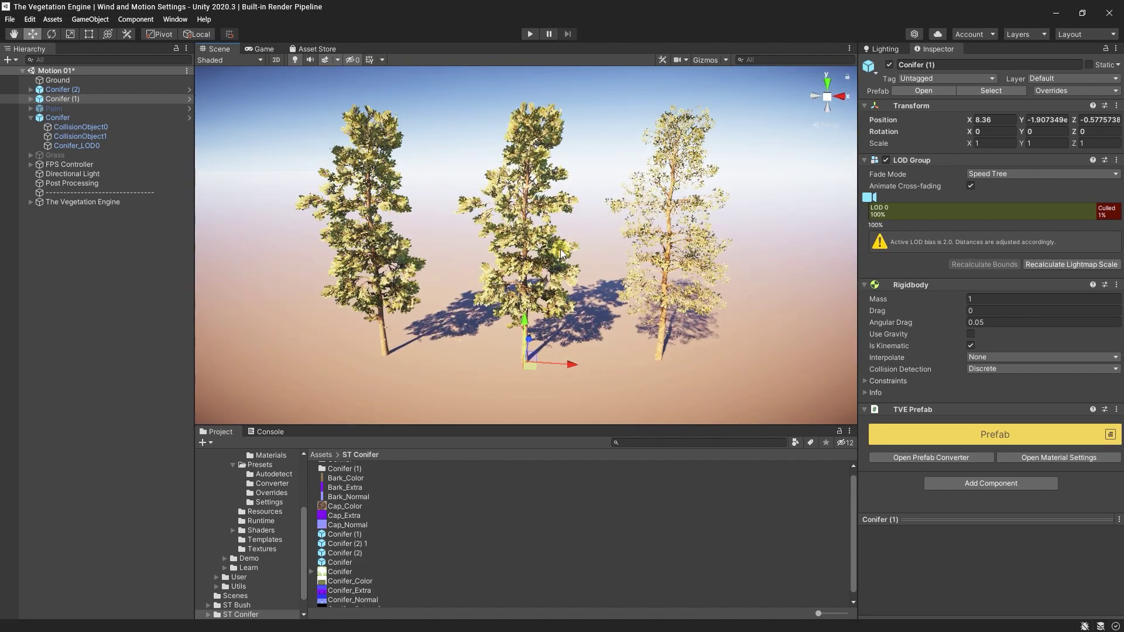
right_click_drag(568, 219, 570, 205)
In Conifer (1)'s material motion settings, set Second Variation to 0, Second Scale to 0.632 and Second Vertical to 0.108
left_click(1053, 458)
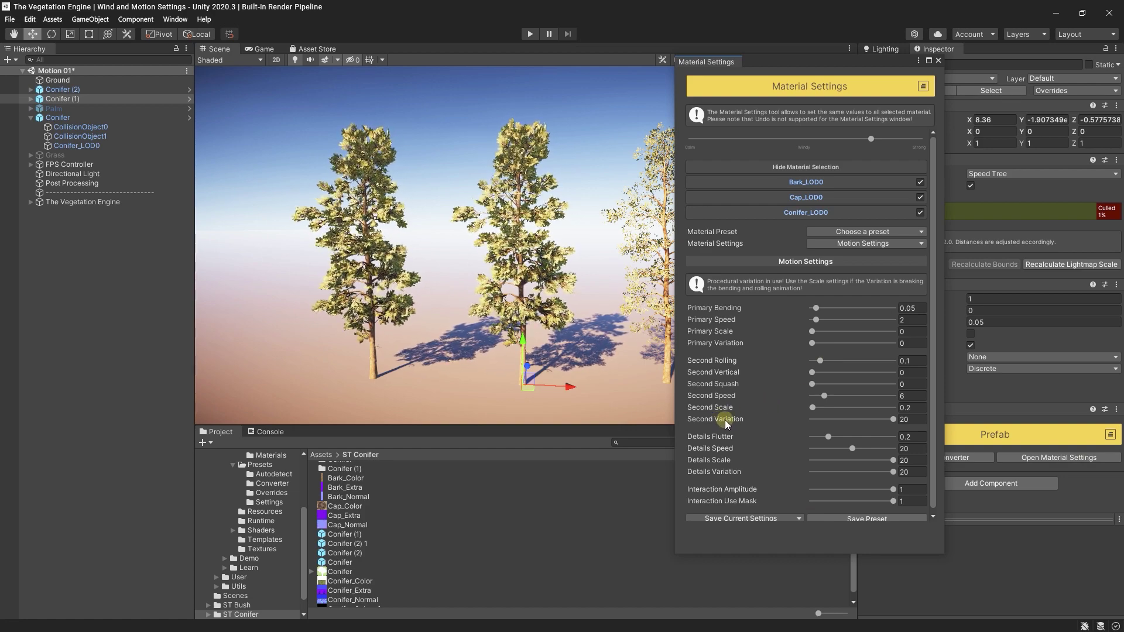
left_click_drag(818, 420, 824, 377)
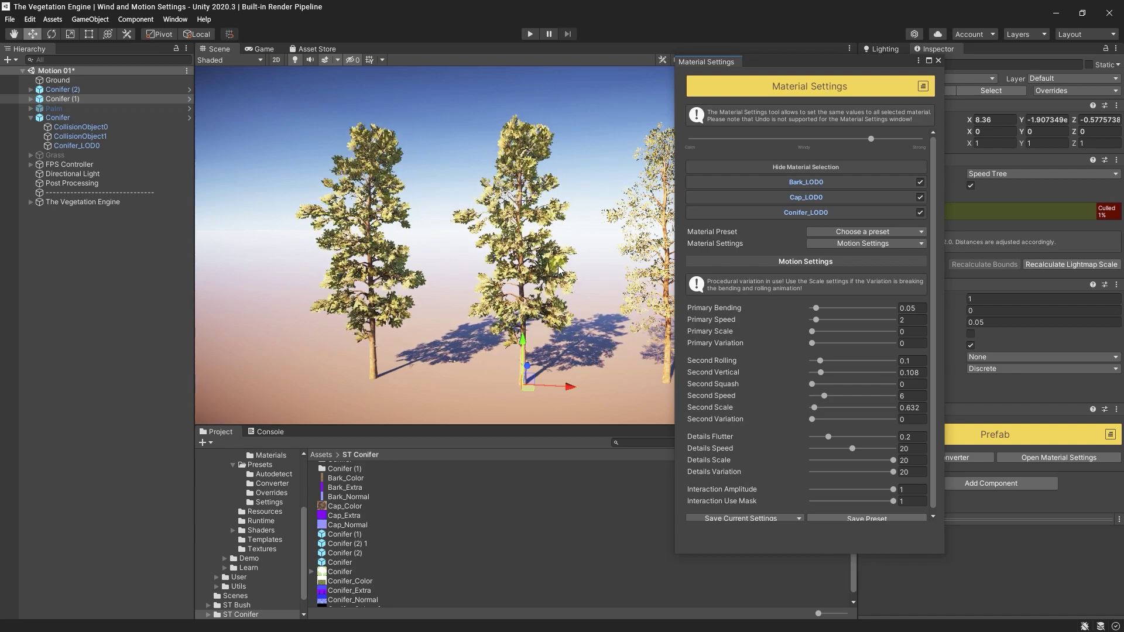
middle_click_drag(572, 276, 544, 270)
left_click_drag(544, 270, 418, 229, "alt")
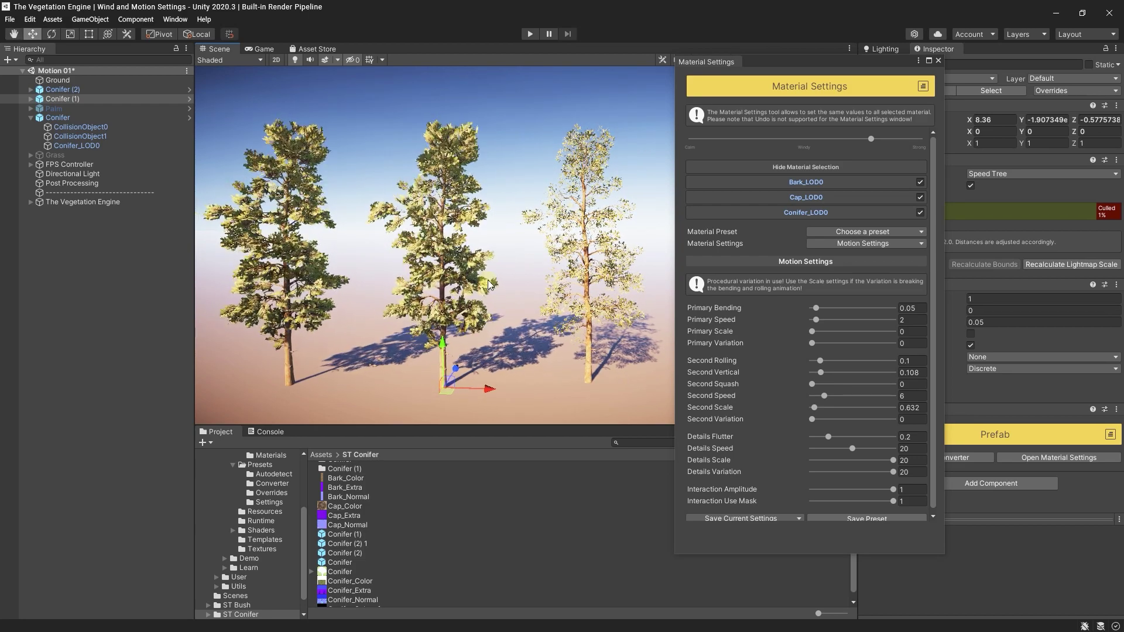
middle_click_drag(464, 292, 474, 292)
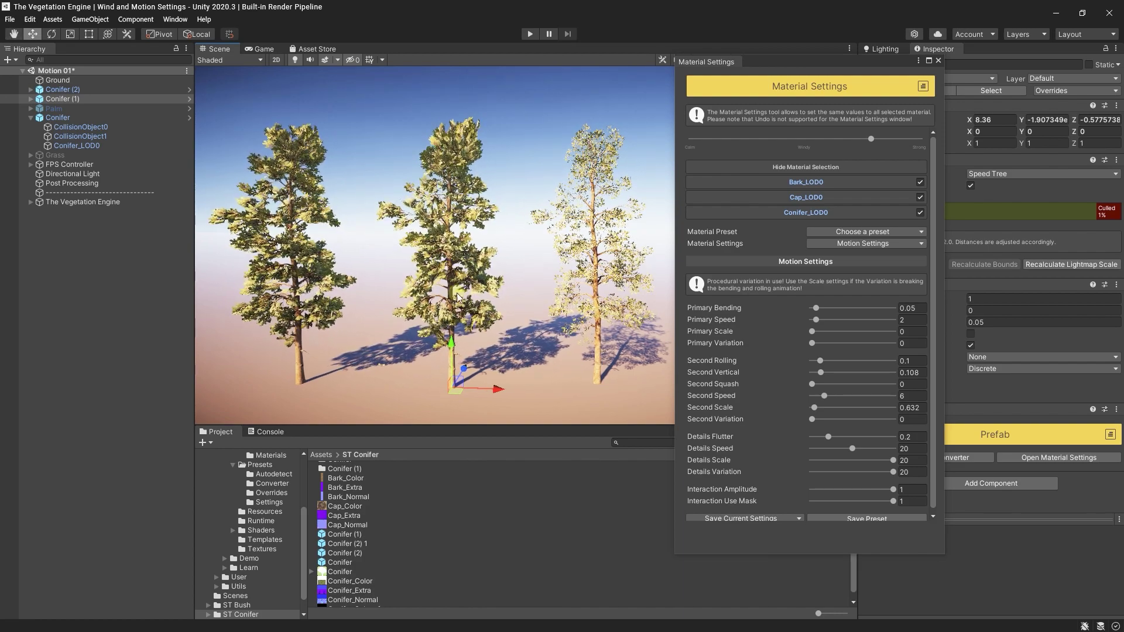
left_click(939, 60)
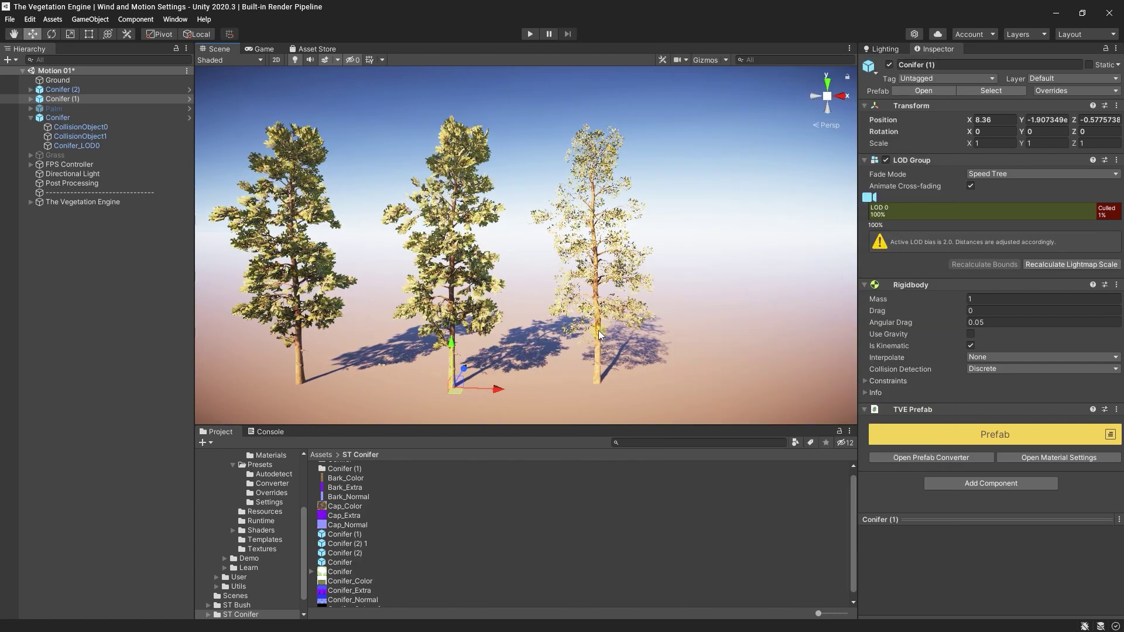
Open the Prefab Converter for Conifer (2) with the Tools/SpeedTree8/Vegetation preset and the Mesh/Use Automatic Conifer Masks override
left_click(690, 323)
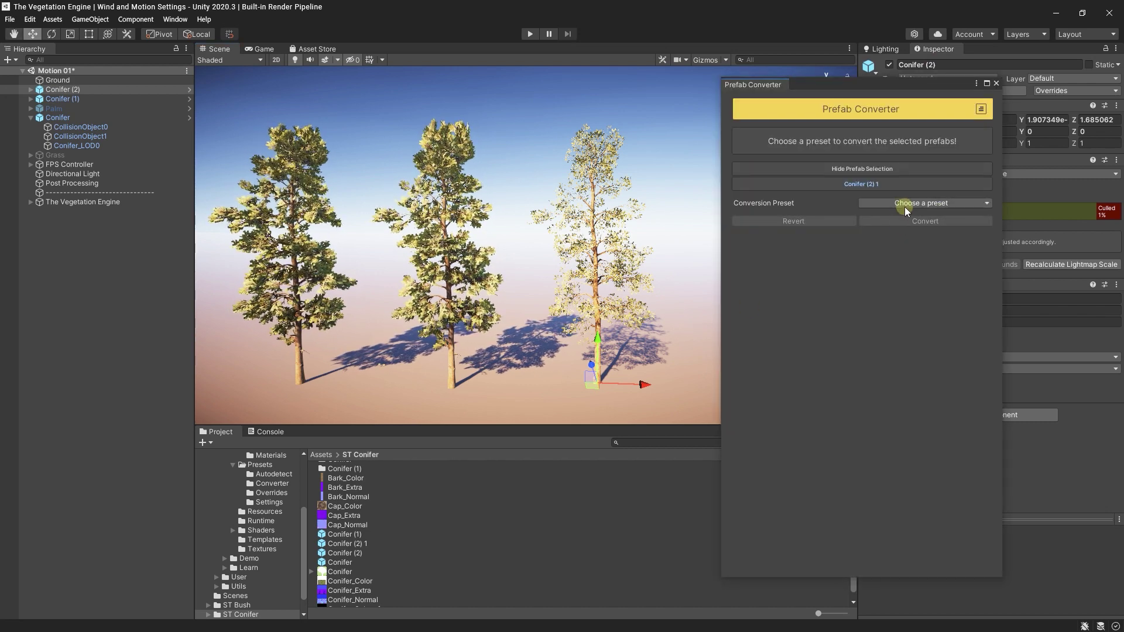
left_click(920, 203)
mouse_move(893, 306)
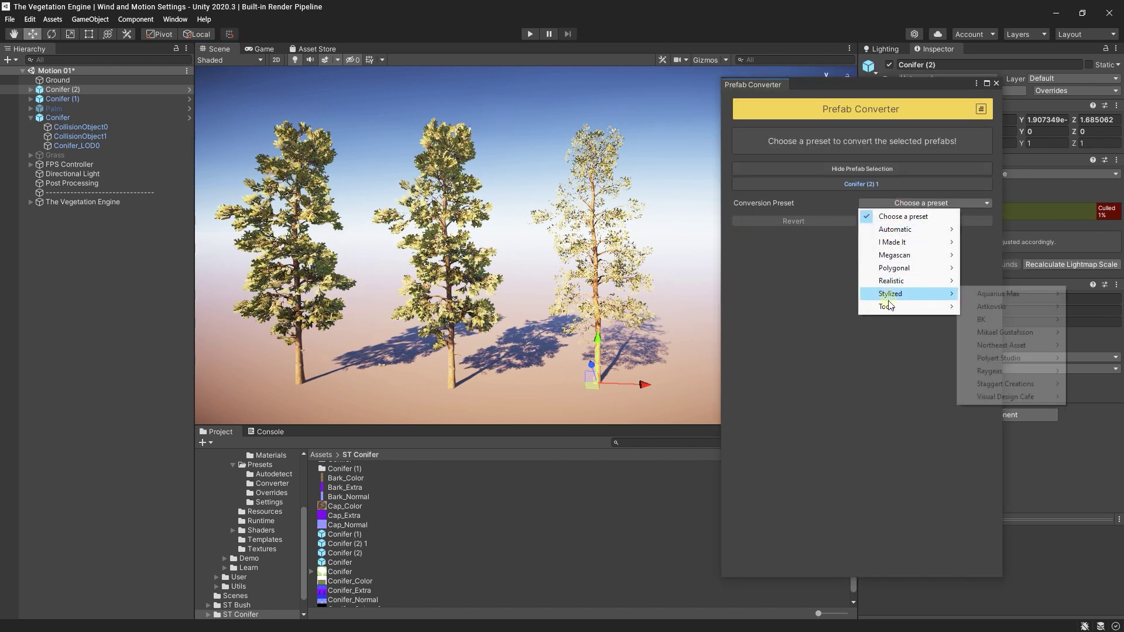
mouse_move(994, 345)
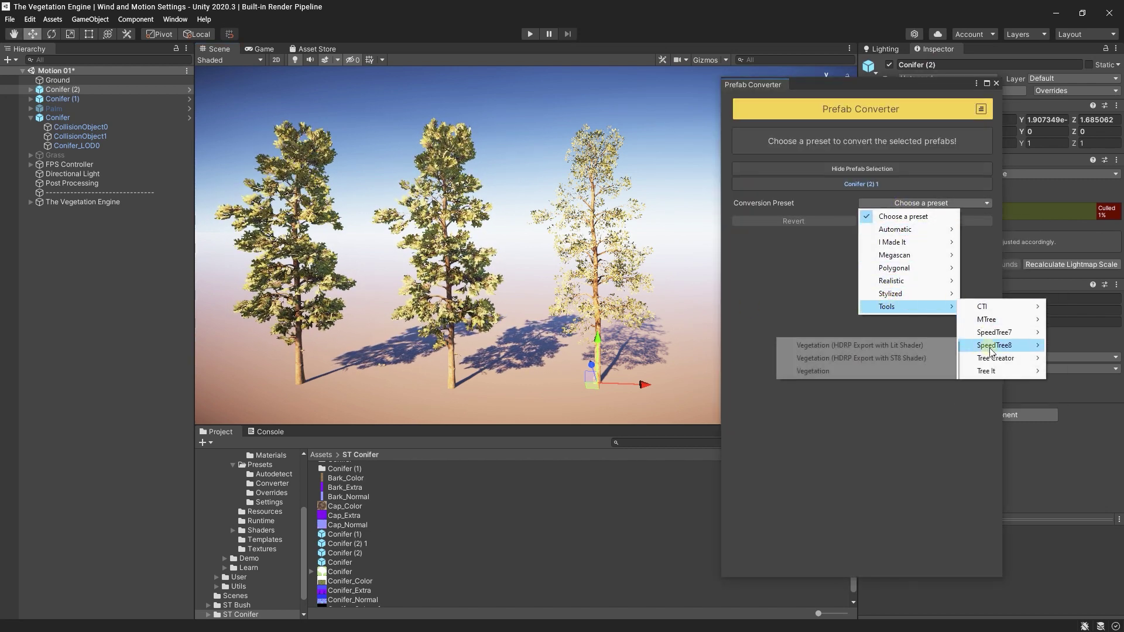
left_click(875, 370)
left_click(899, 273)
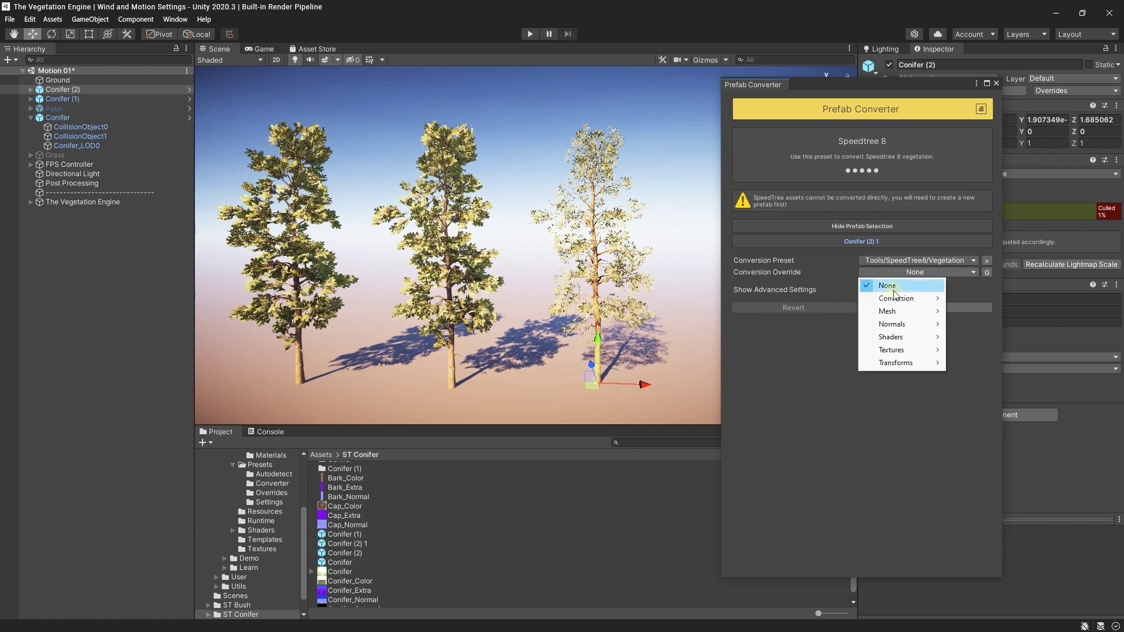
mouse_move(894, 312)
left_click(981, 312)
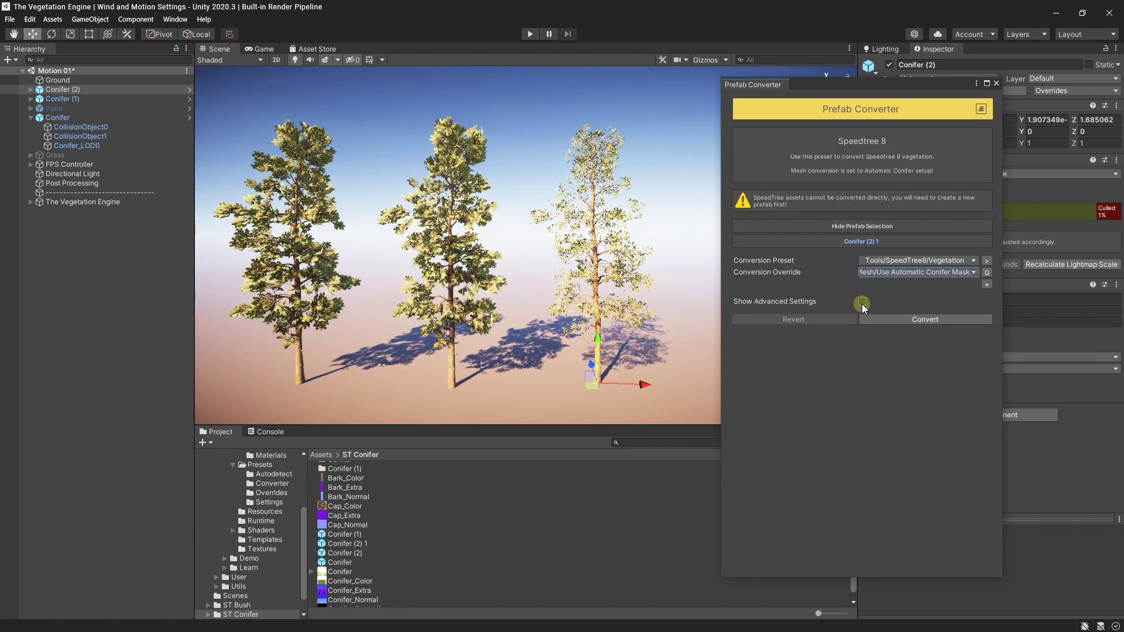
Show Conifer (2)'s advanced settings and set Motion Second Source to Channel with Motion Second Channel [5] UV 0 Y
left_click(863, 290)
scroll(866, 334, "down", 5)
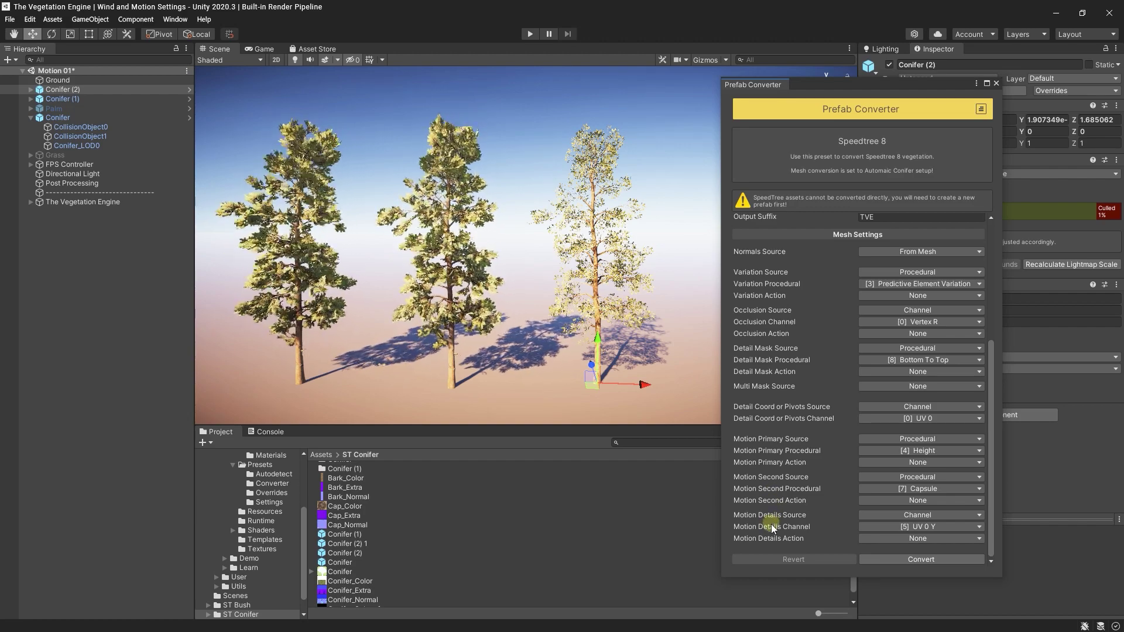
left_click(897, 477)
left_click(902, 504)
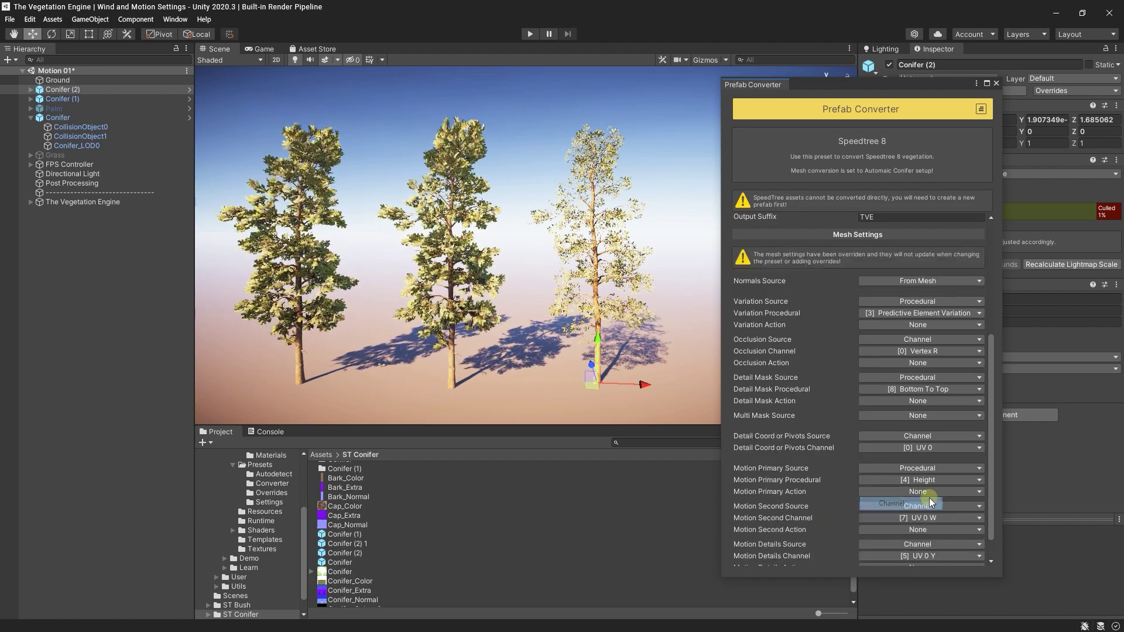
left_click(917, 517)
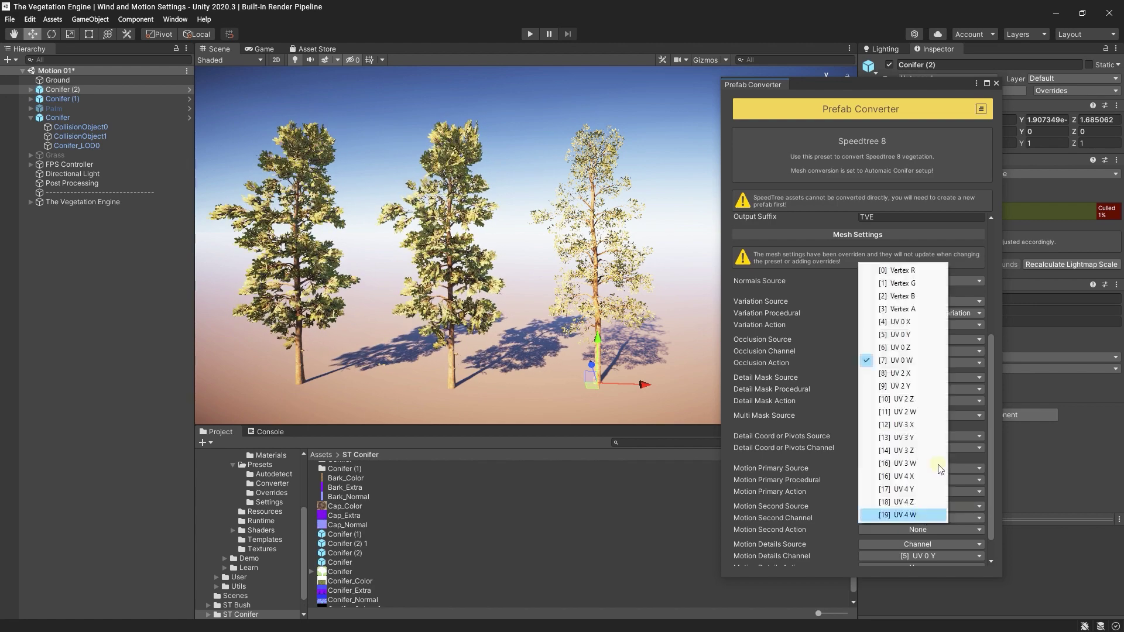
left_click(901, 334)
scroll(882, 488, "down", 1)
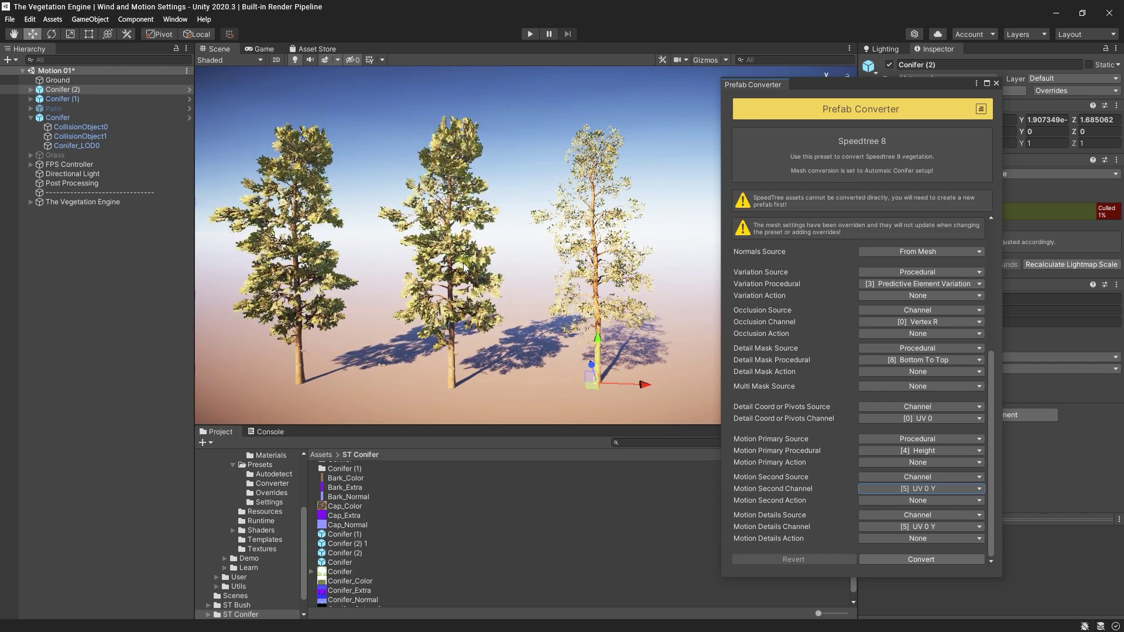
Convert Conifer (2), close the Prefab Converter, and examine the motion of the converted tree's branches up close
left_click(933, 557)
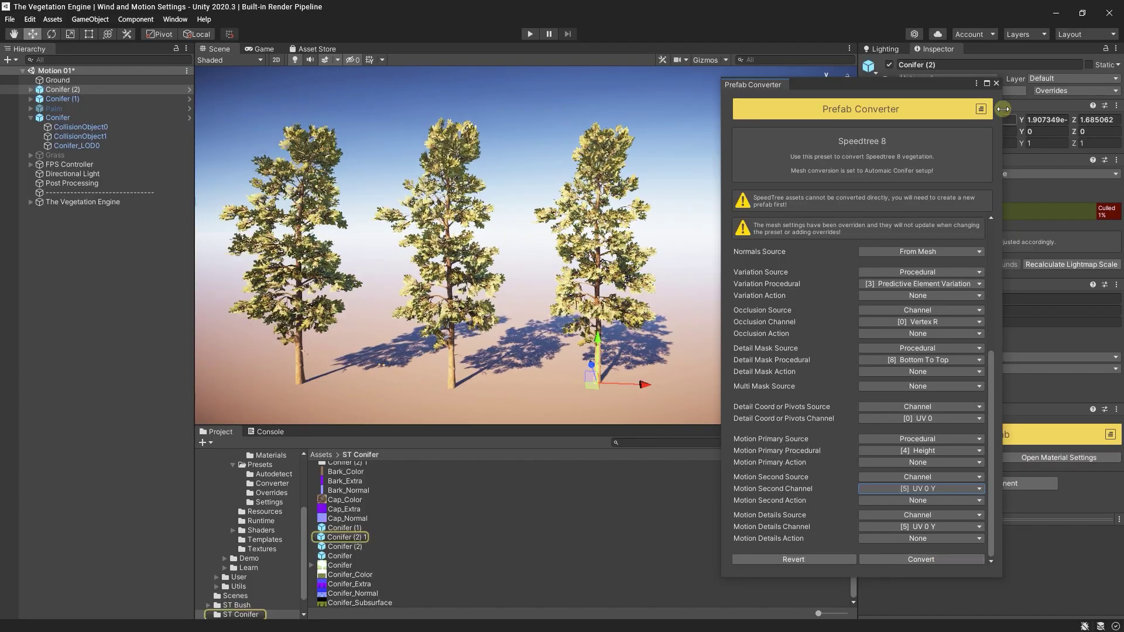
left_click(997, 84)
key("w")
right_click_drag(628, 219, 558, 255)
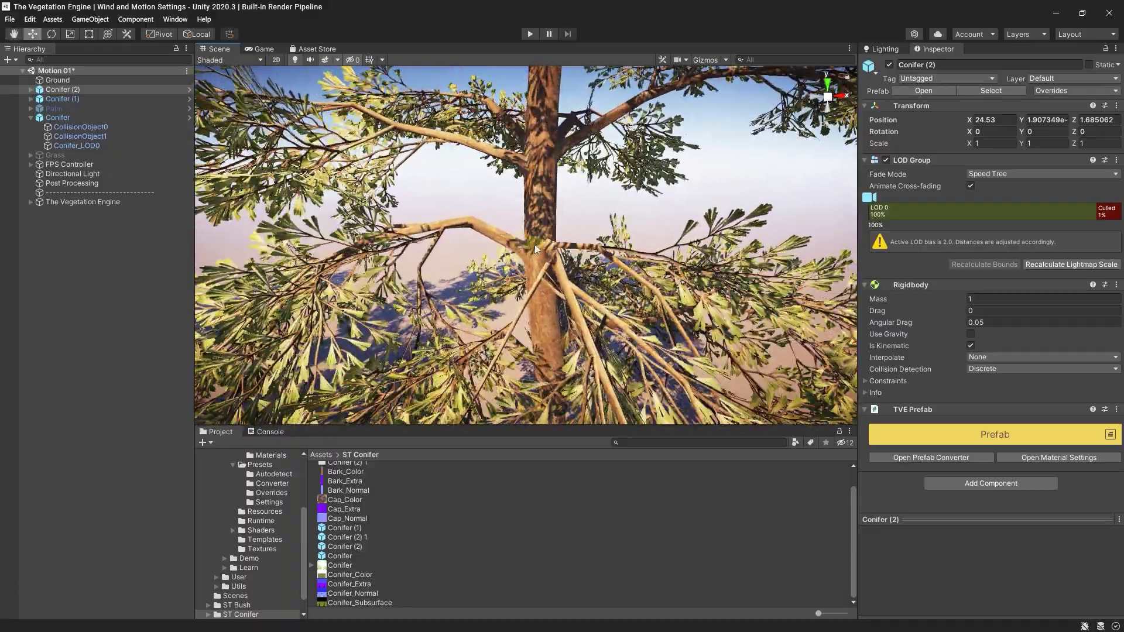
key("f")
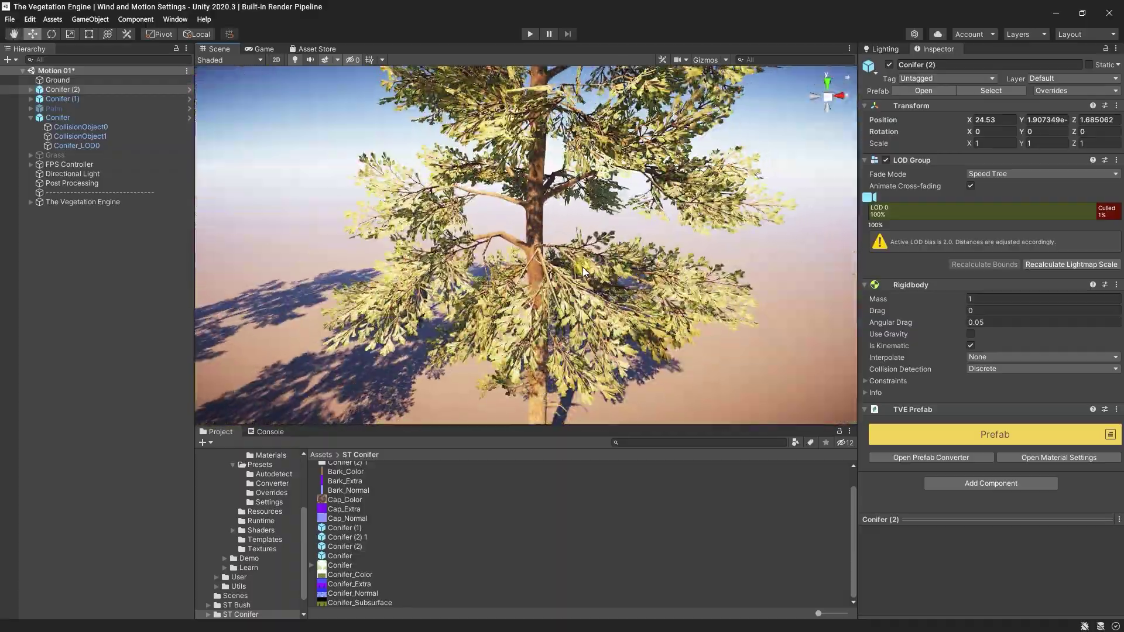
In Conifer (2)'s material motion settings, set Second Rolling to 0.143, Second Vertical to 0.115 and Second Variation to 18.273, and compare the three trees
left_click(1058, 457)
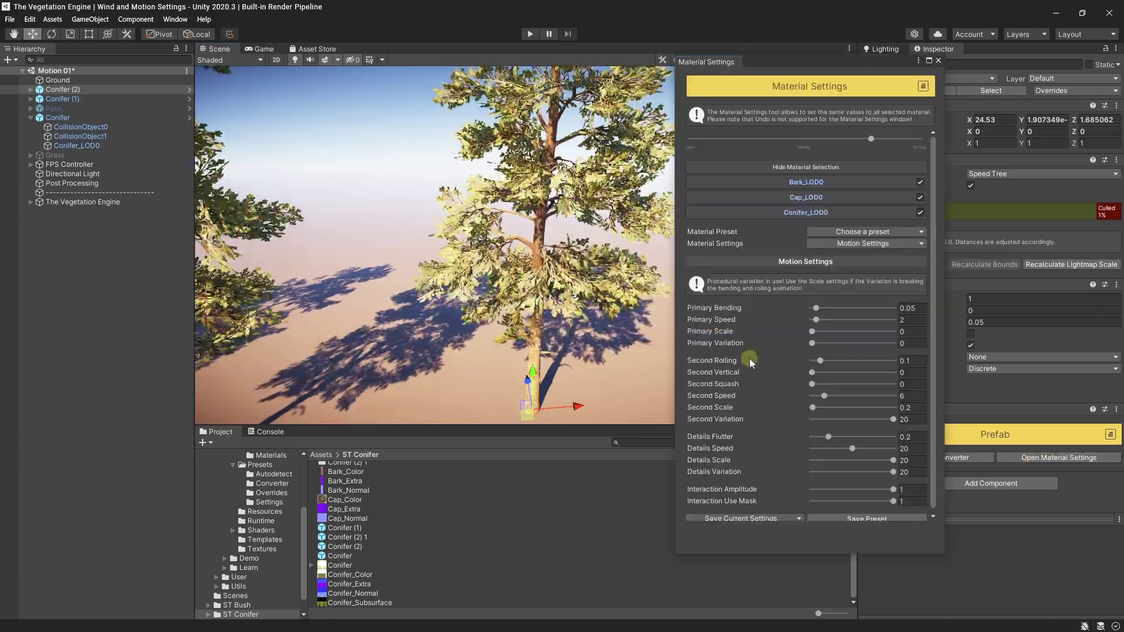
left_click_drag(815, 373, 824, 360)
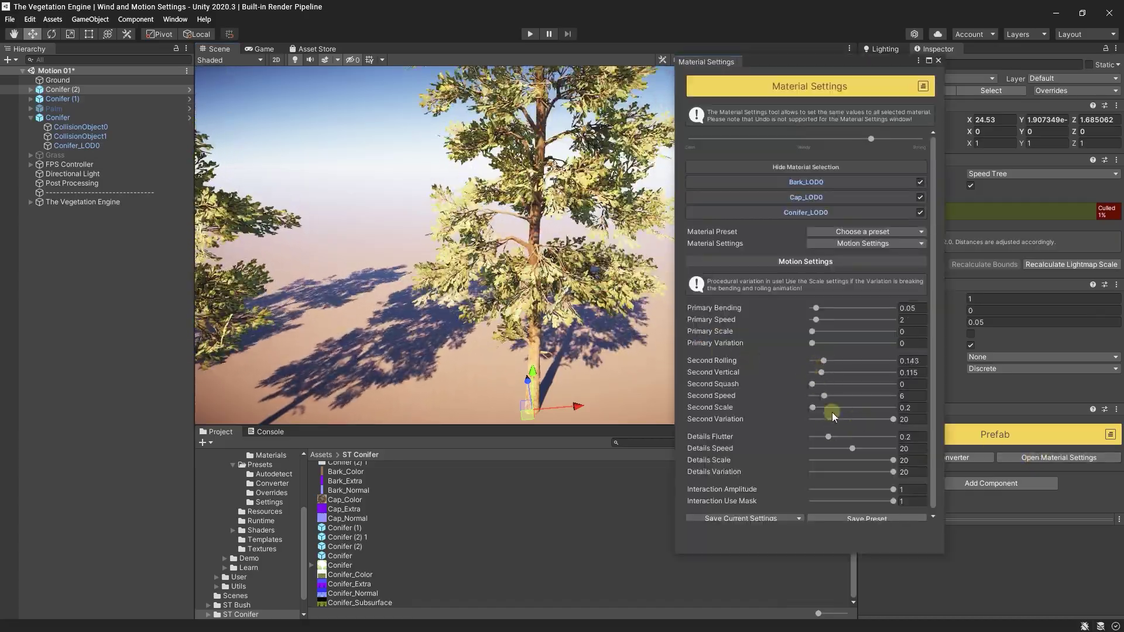
scroll(612, 256, "down", 3)
mouse_move(893, 419)
left_mouse_down()
mouse_move(808, 420)
mouse_move(886, 420)
left_mouse_up()
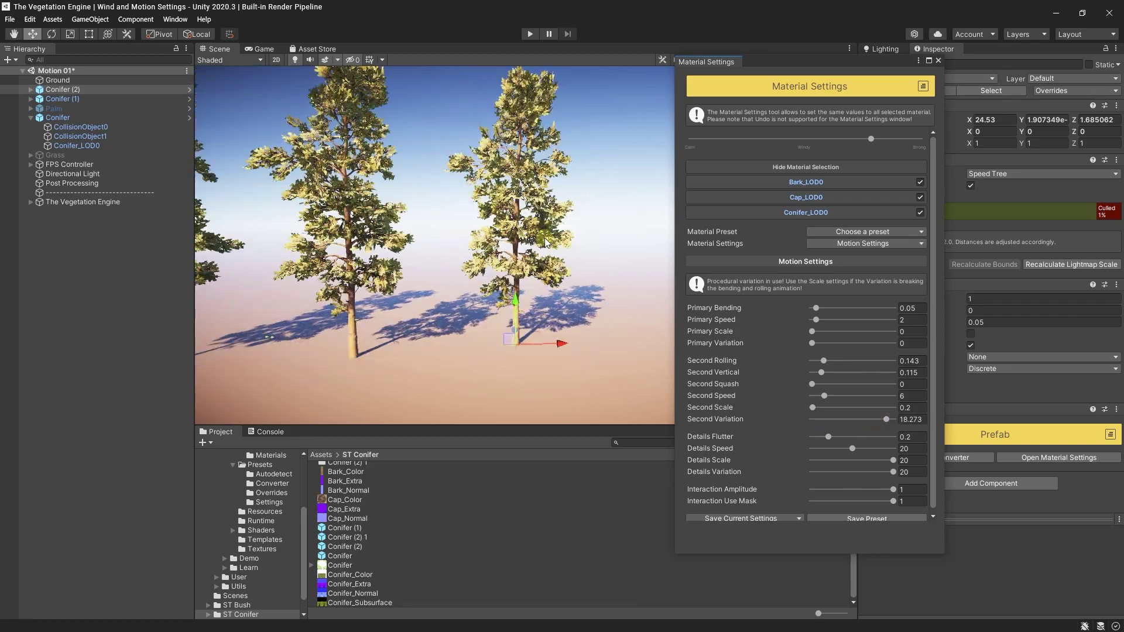
left_click_drag(578, 253, 536, 272, "alt")
middle_click_drag(384, 124, 389, 143)
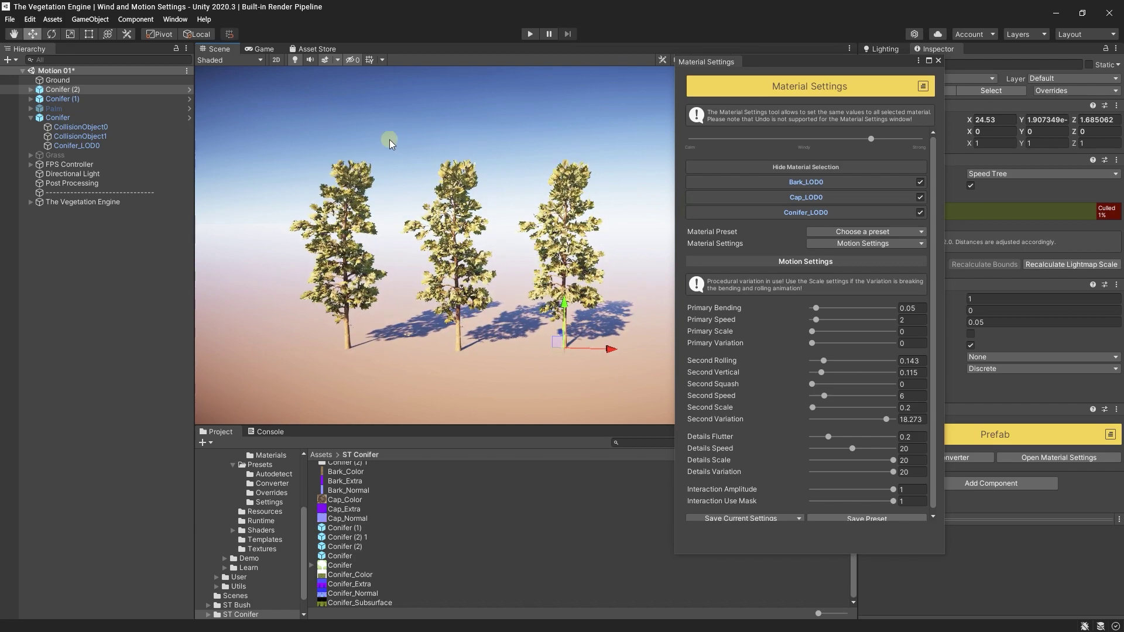
middle_click_drag(502, 241, 506, 244)
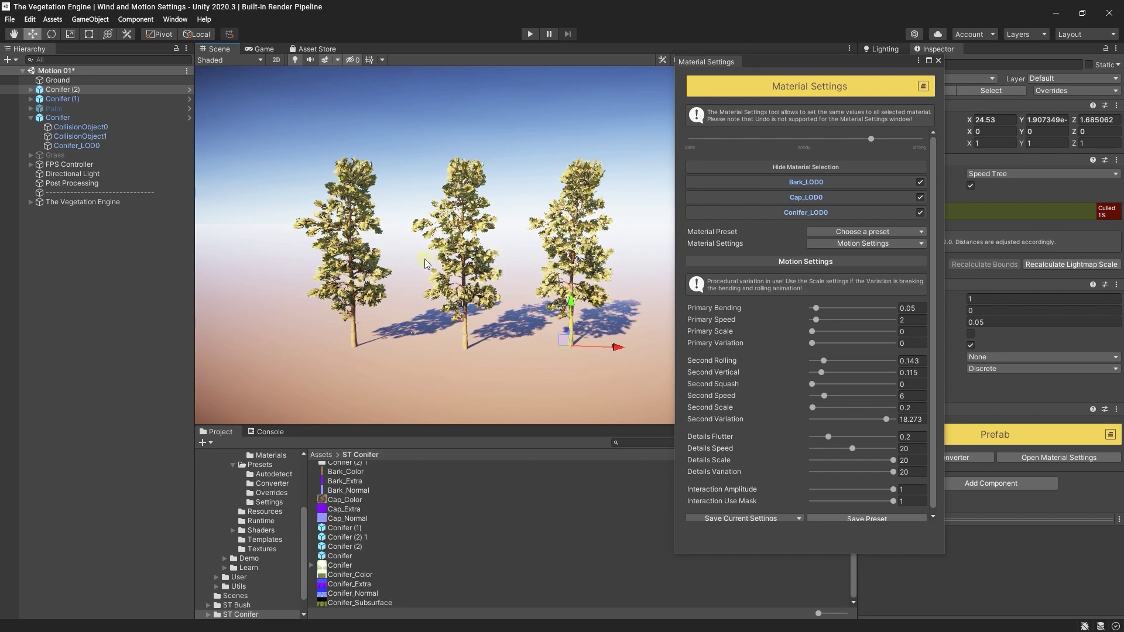
Set Conifer (2)'s Second Variation to 6.763, Second Vertical to 0.086 and Second Rolling to 0.058
left_click(840, 419)
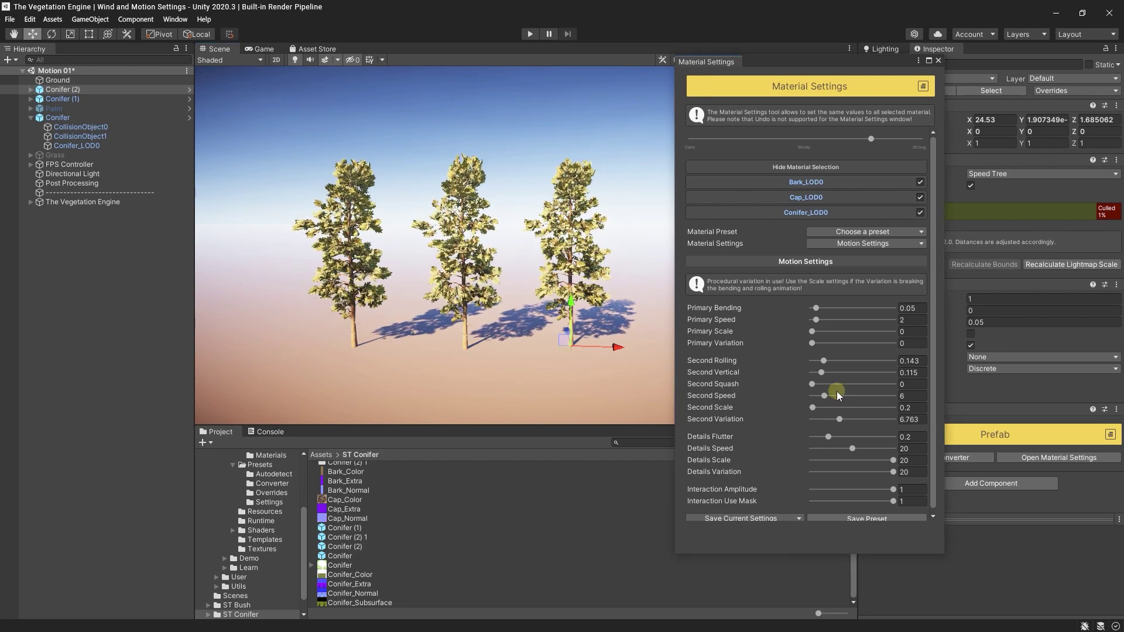
left_click(819, 373)
left_click_drag(820, 374, 818, 373)
left_click(817, 361)
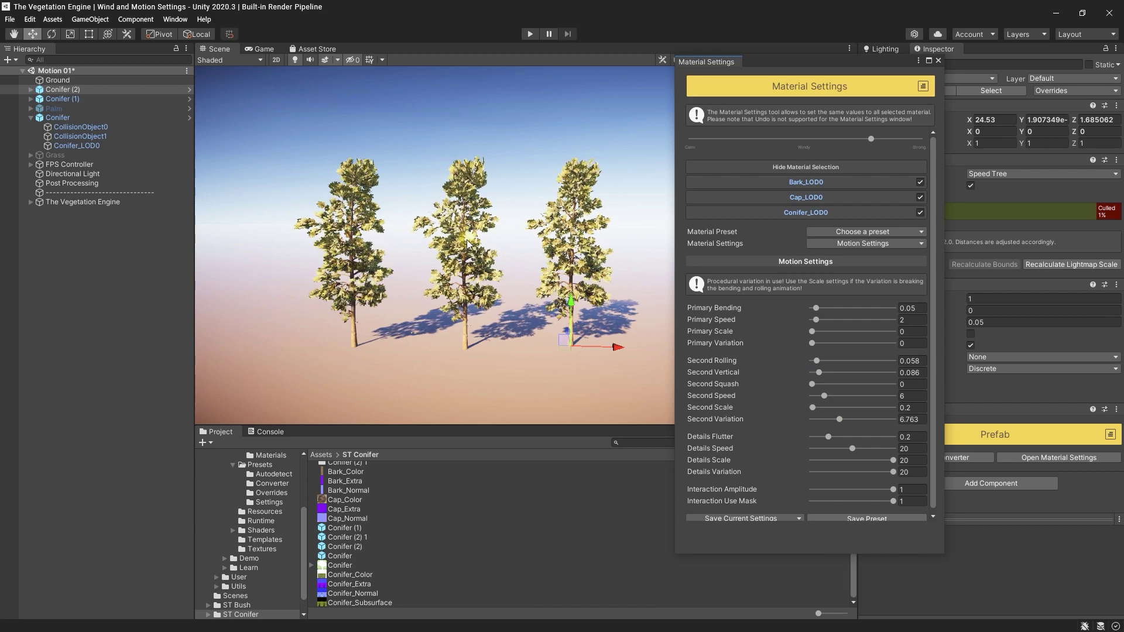
middle_click_drag(467, 244, 477, 249)
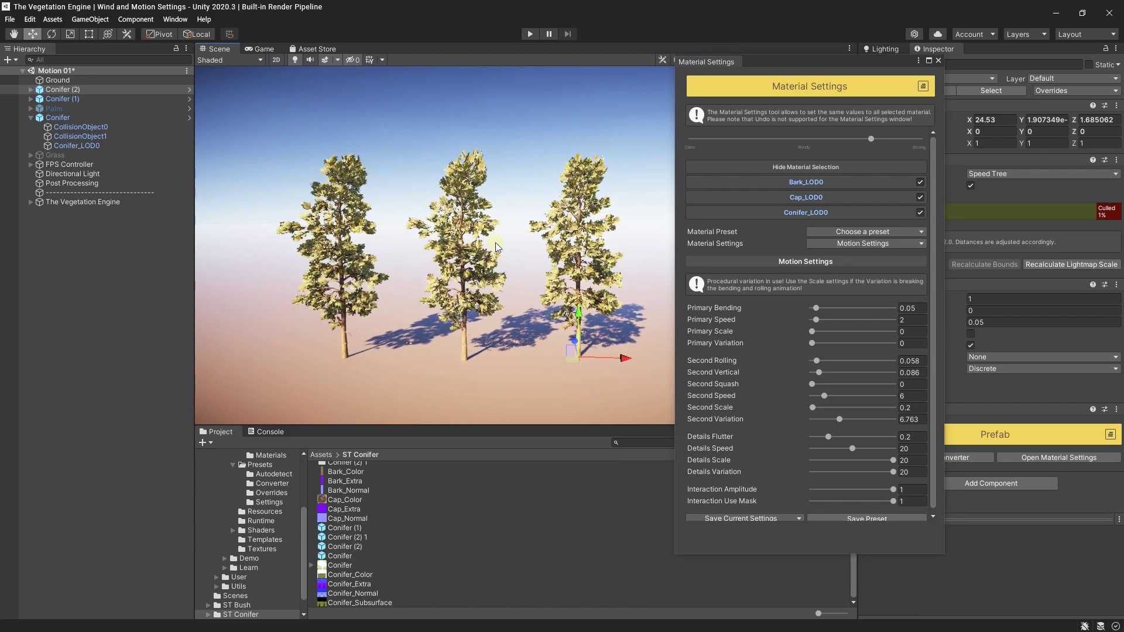
Compare the unconverted Conifer (1) with the converted Conifer, then inspect the small branch low on Conifer's trunk up close
right_click_drag(562, 258, 567, 272)
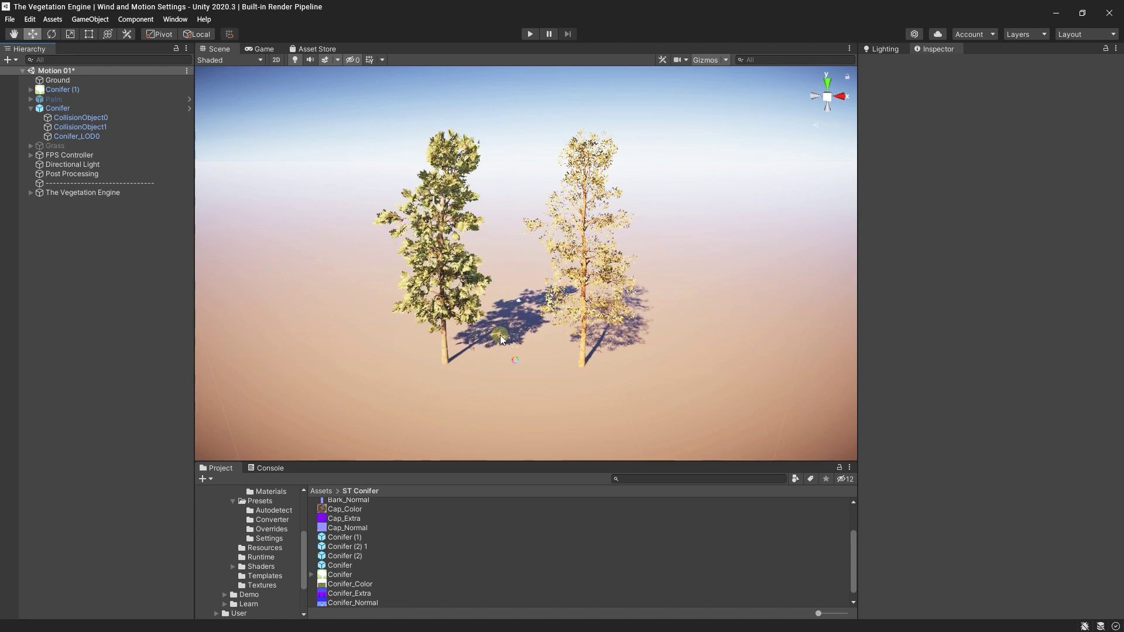
left_click(634, 325)
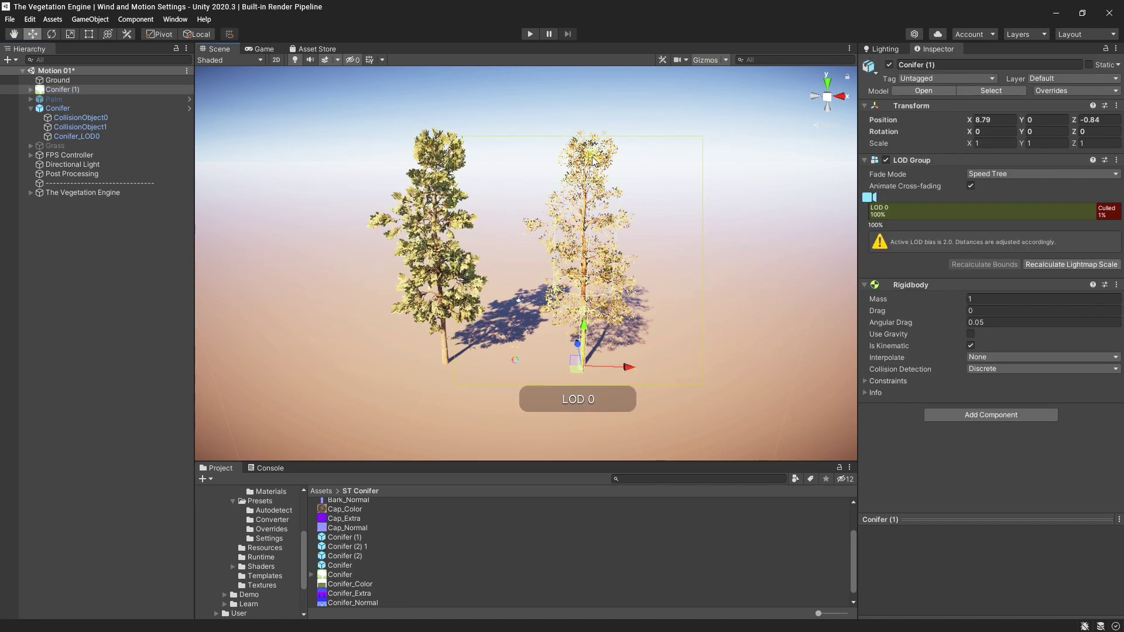
left_click(442, 281)
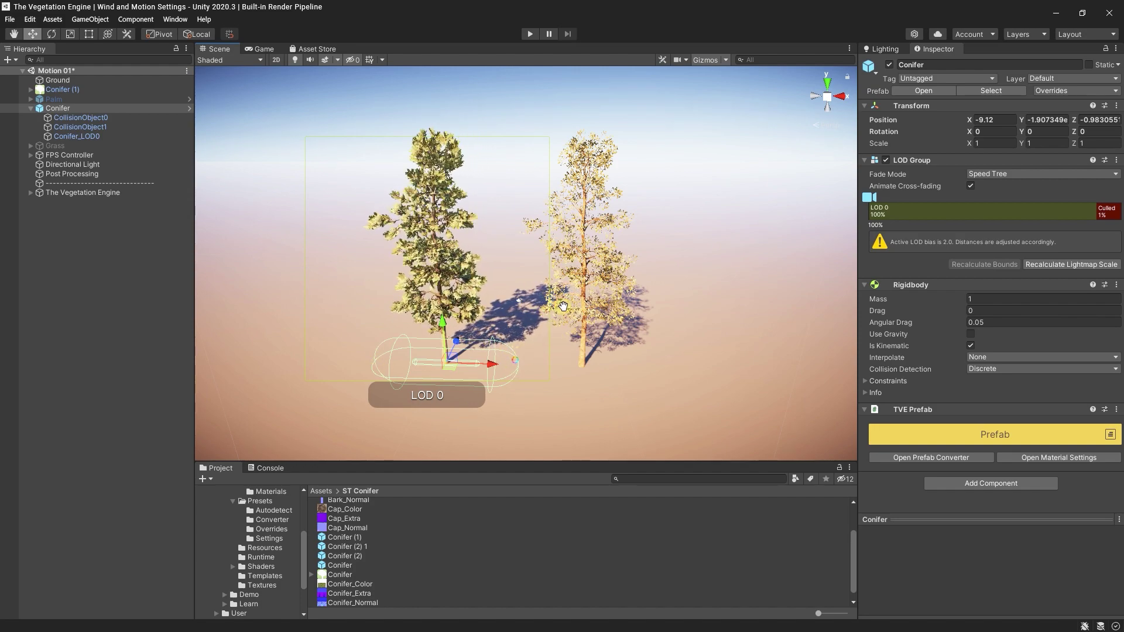
middle_click_drag(563, 306, 568, 299)
key("w")
right_click_drag(569, 300, 522, 265)
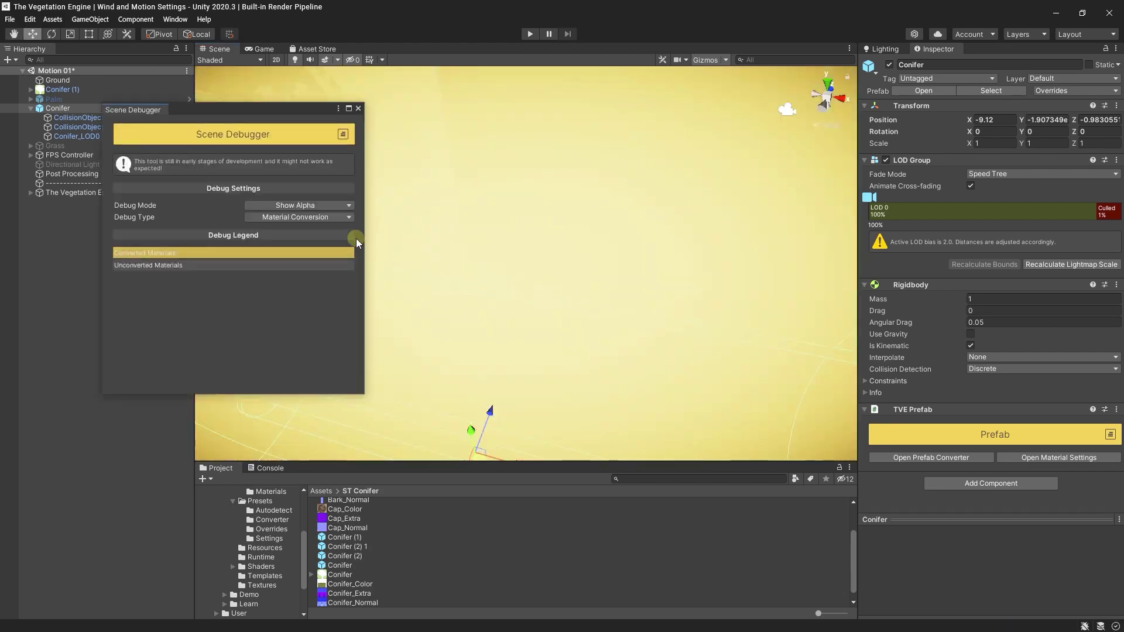
Display Conifer's Motion Second Mask under the Mesh Attributes debug type in the Scene Debugger, and close the debugger
left_click(321, 218)
left_click(311, 297)
left_click(316, 229)
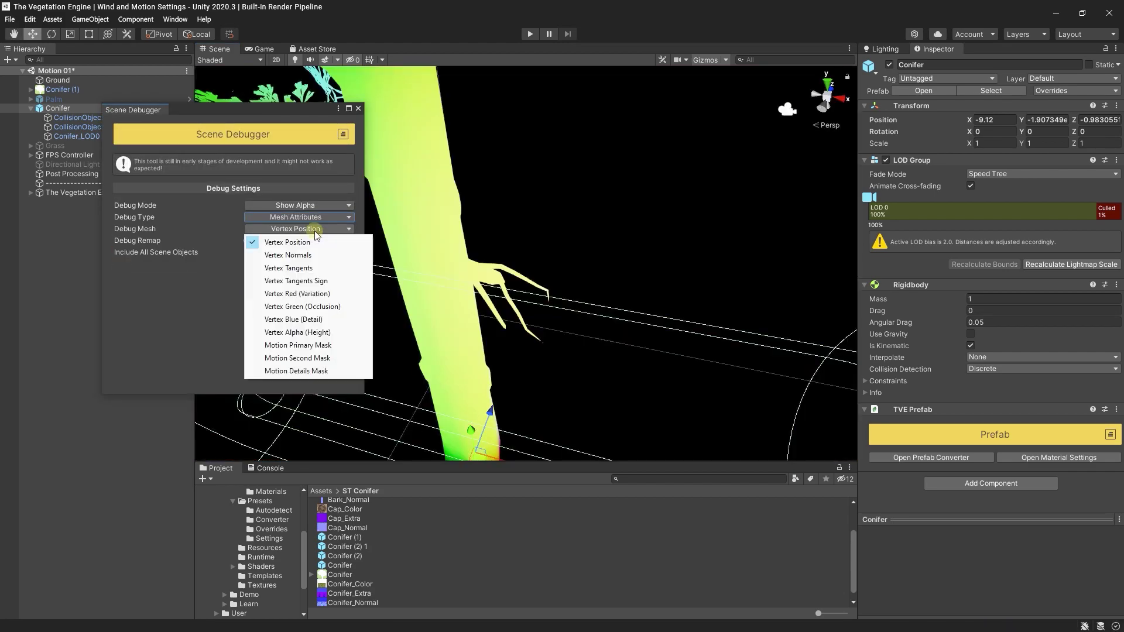
left_click(310, 358)
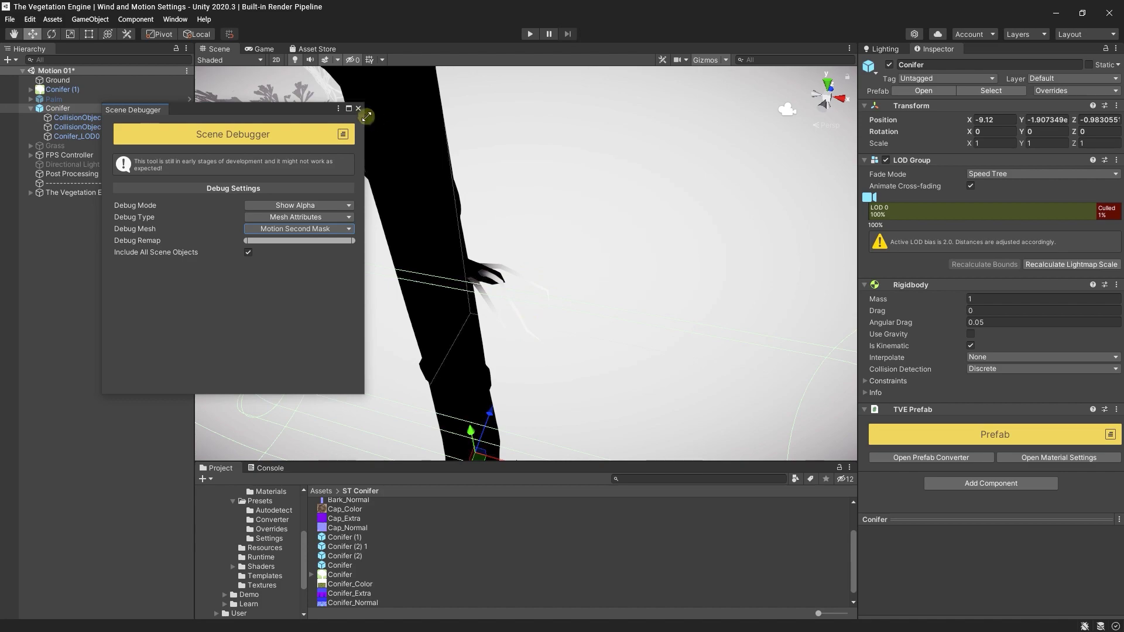
left_click(358, 108)
scroll(610, 230, "down", 10)
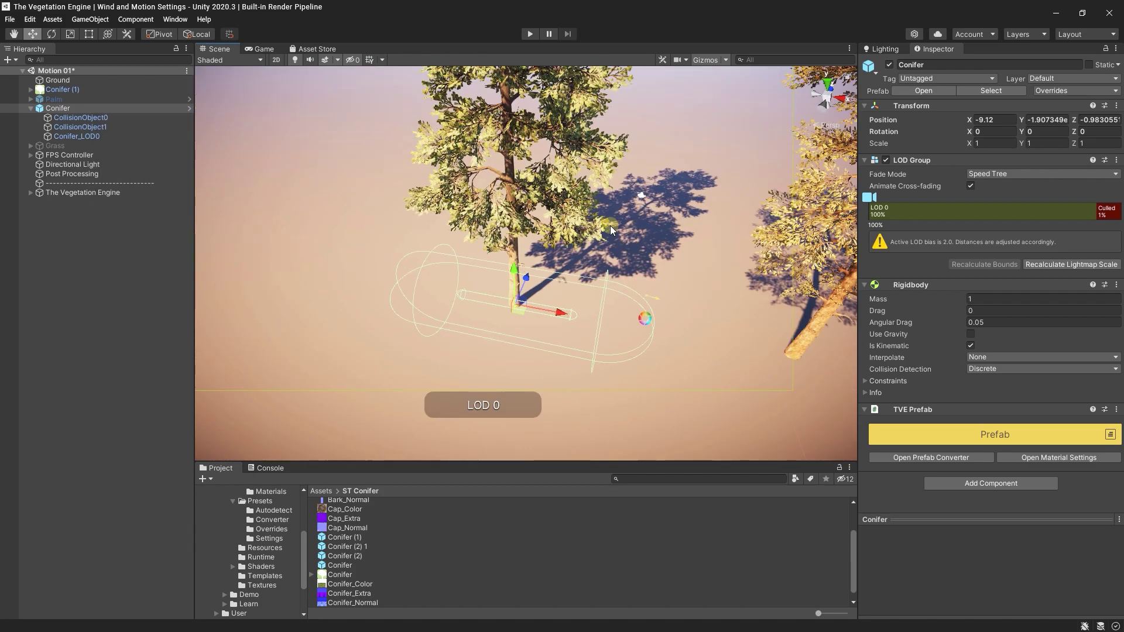
Open Conifer in the Prefab Converter and set its Conversion Override to Transforms/Keep Original Transforms
left_click_drag(610, 230, 551, 308, "alt")
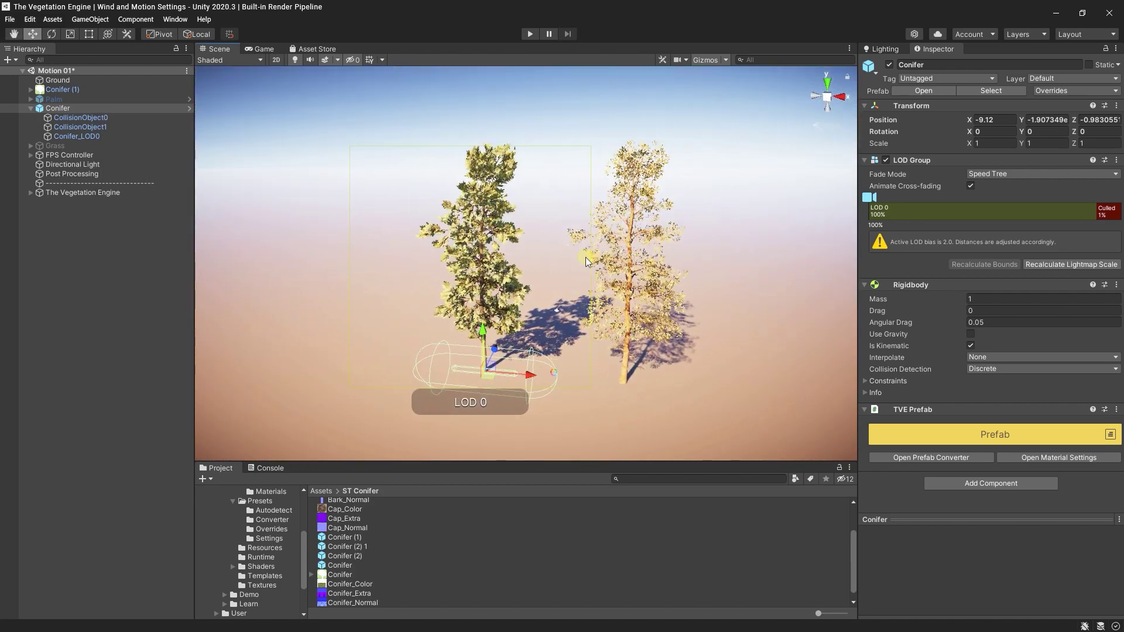
scroll(549, 309, "up", 4)
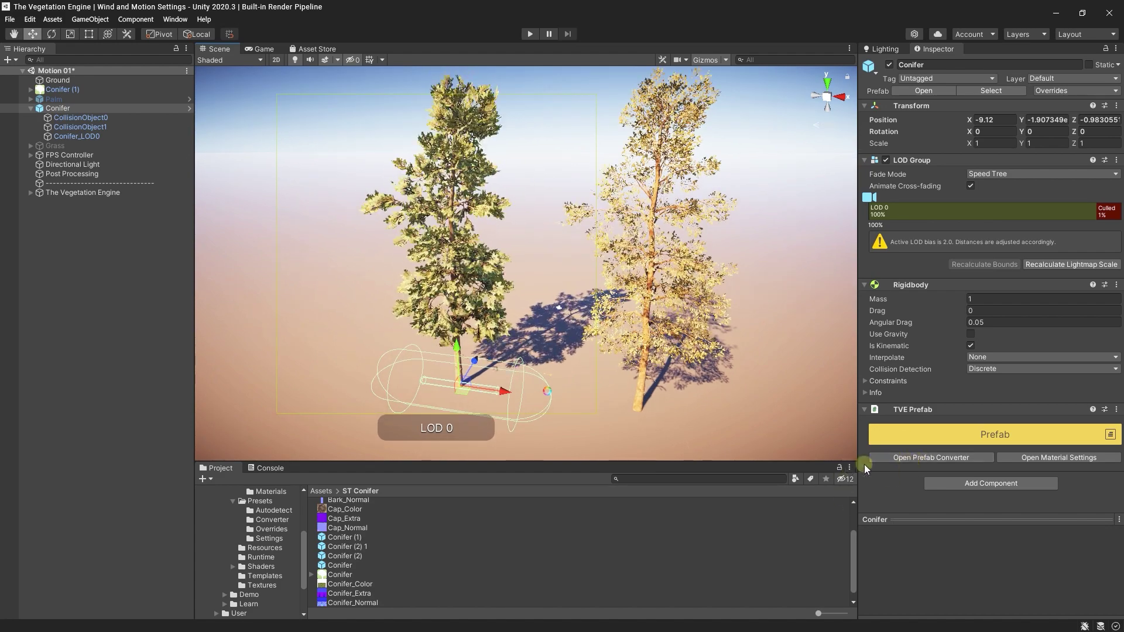
left_click(904, 459)
left_click_drag(854, 88, 777, 74)
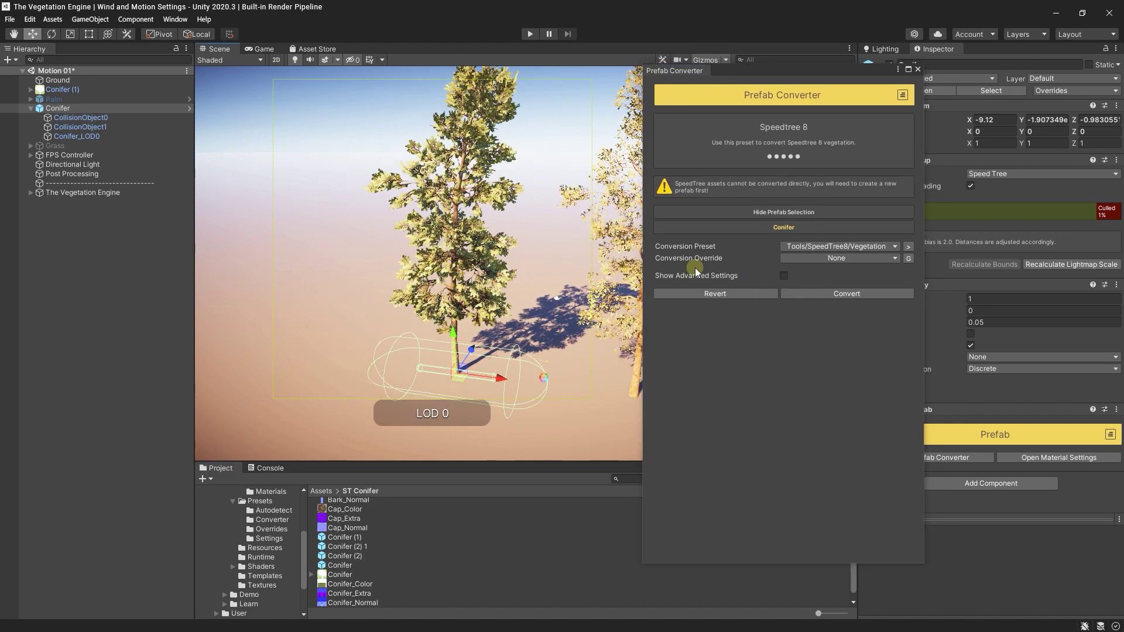
left_click(787, 259)
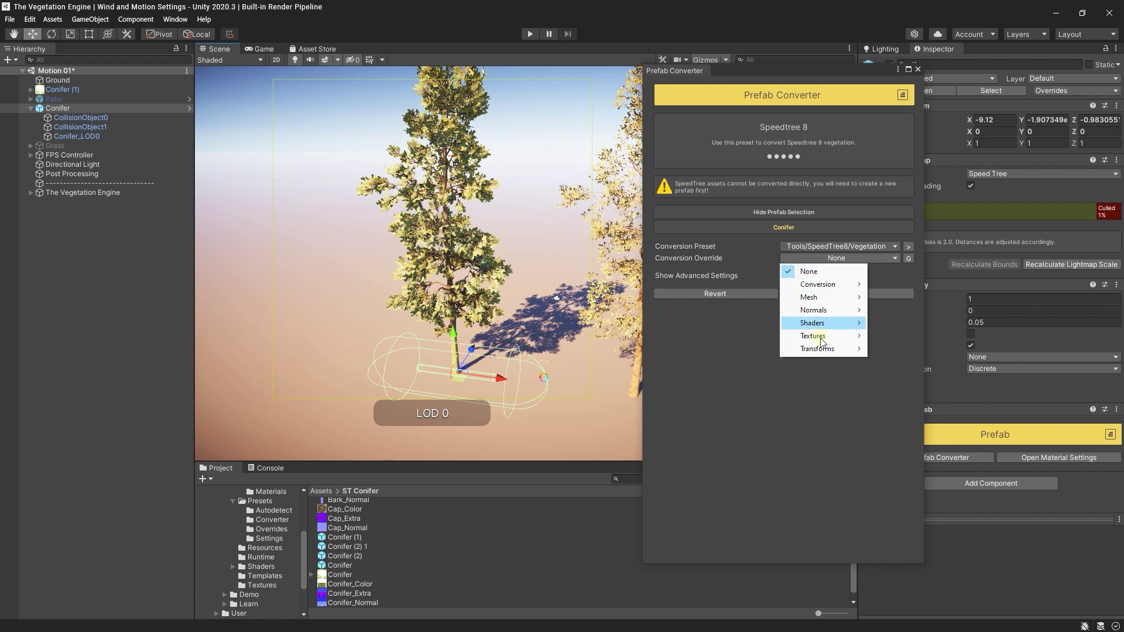
mouse_move(822, 350)
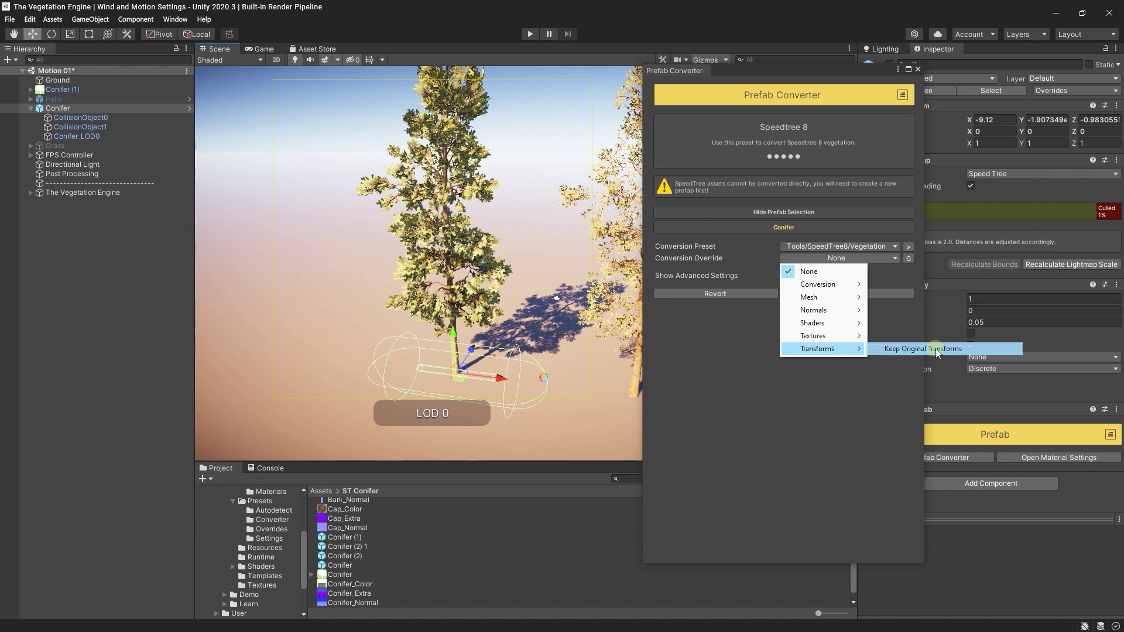
left_click(938, 349)
middle_click_drag(638, 207, 583, 205)
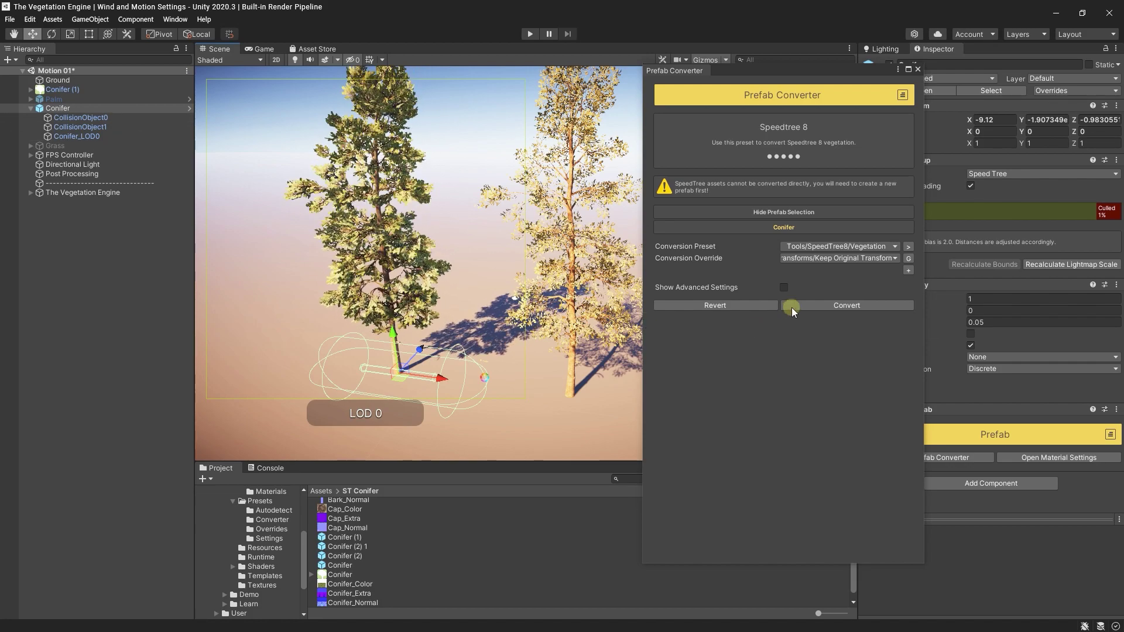
Show Conifer's advanced conversion settings and set Motion Second Action to Multiply by Height
middle_click_drag(409, 316, 465, 305)
scroll(465, 305, "up", 3)
scroll(468, 290, "up", 5)
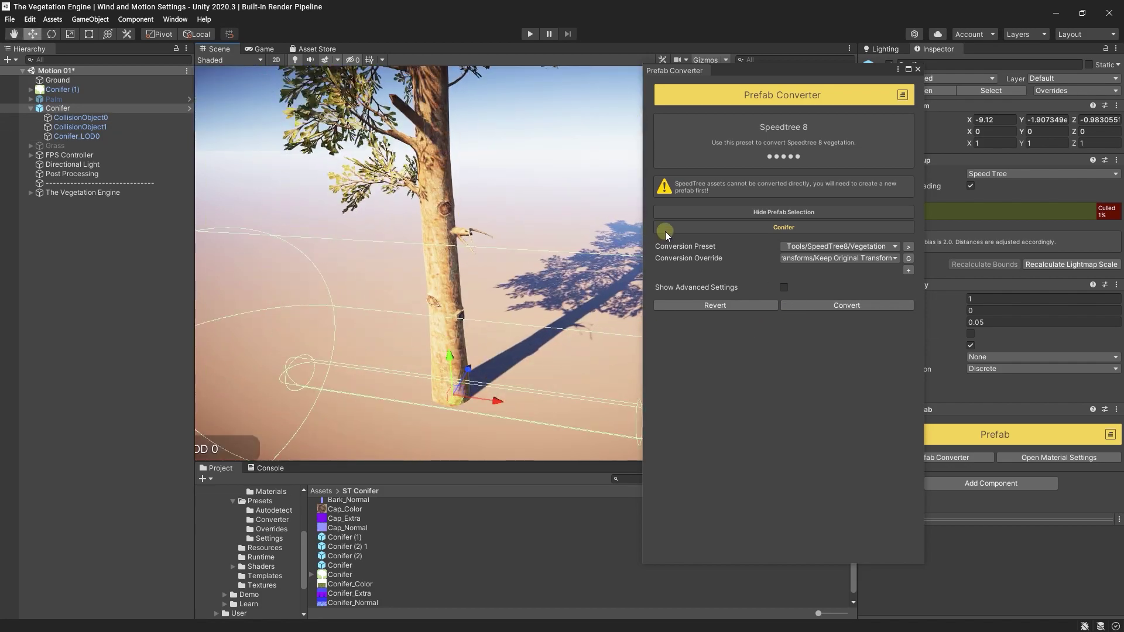
left_click(784, 287)
scroll(784, 288, "down", 6)
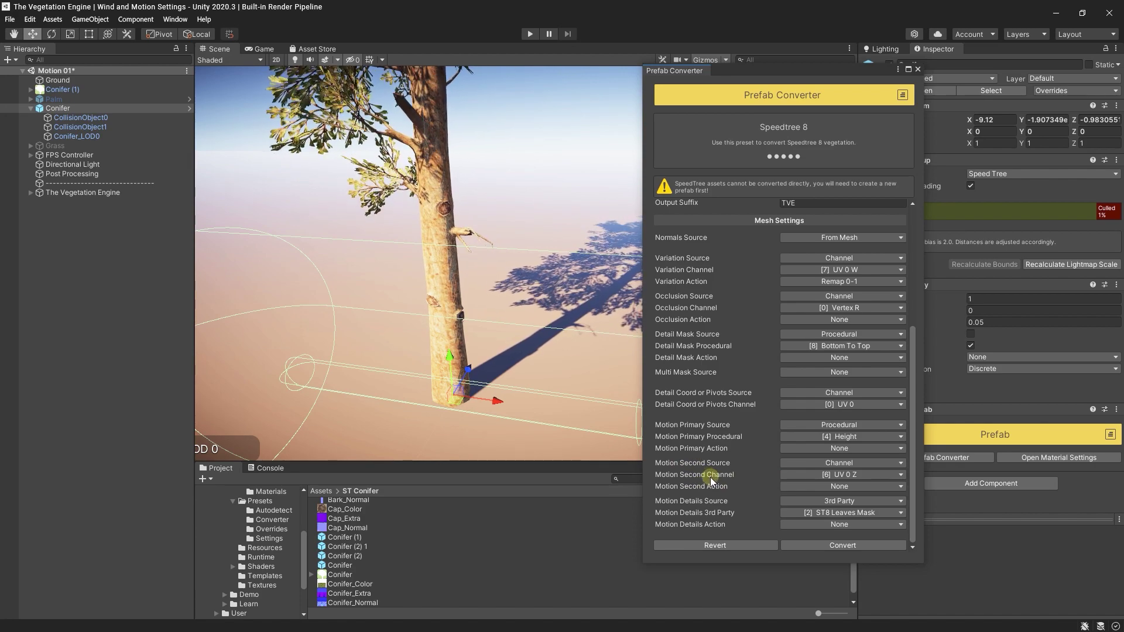
left_click(806, 486)
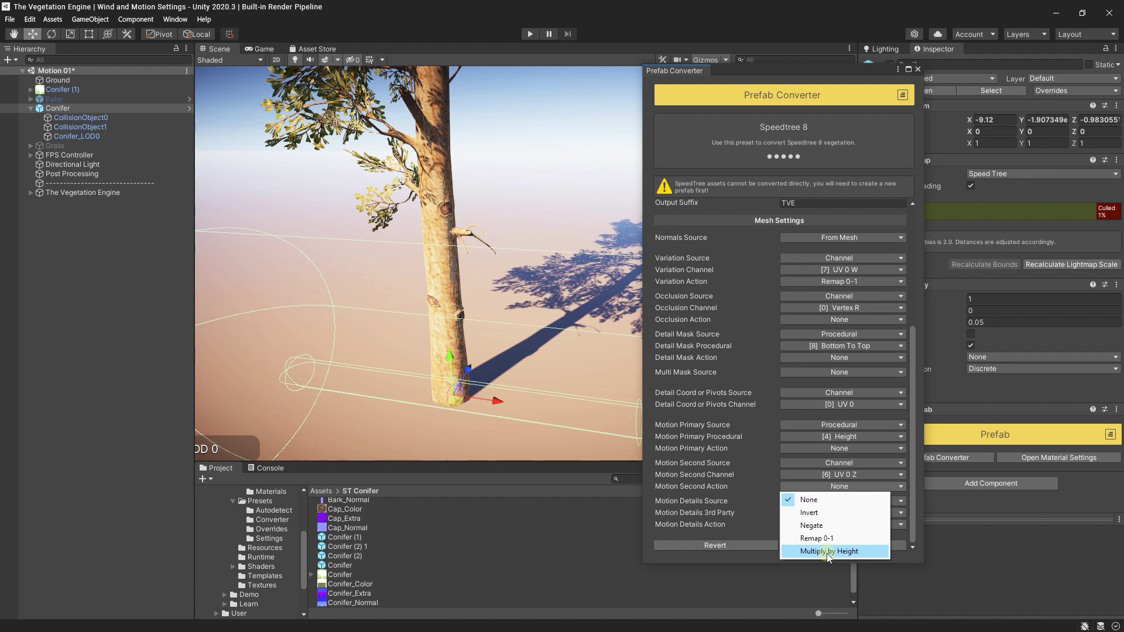
left_click(827, 553)
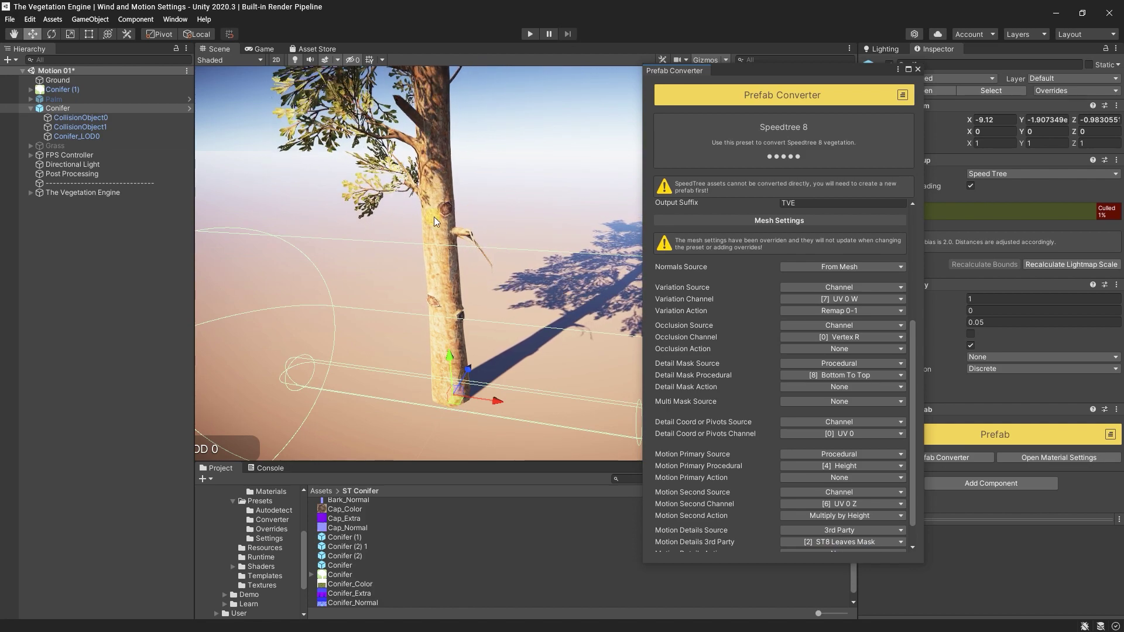
Convert Conifer with the overridden mesh settings, close the Prefab Converter, and examine the converted tree
scroll(817, 366, "down", 2)
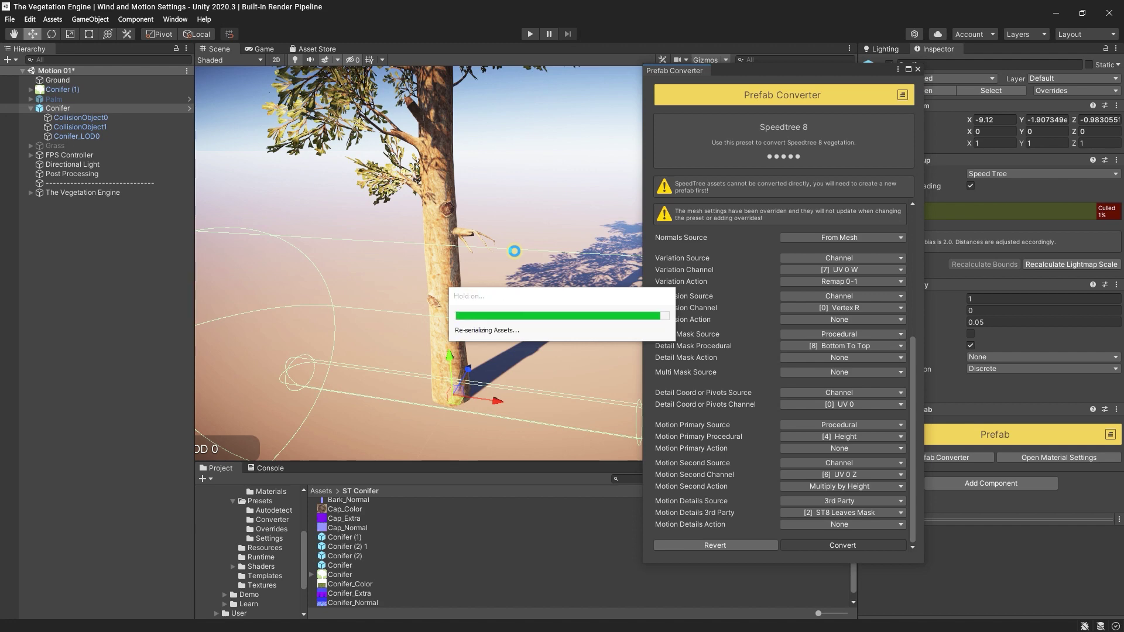
left_click(917, 70)
key("f")
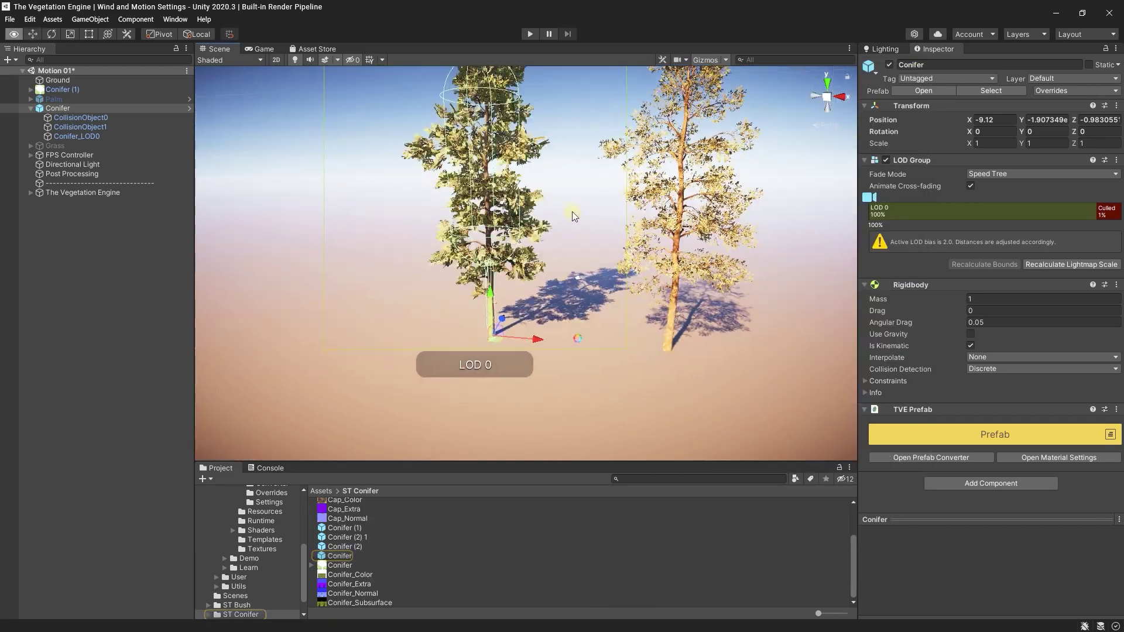
key("w")
right_click_drag(573, 213, 483, 190)
In Conifer's material motion settings, set Details Flutter to 0.049, Second Rolling to 0.25, Second Vertical to 0.263 and Second Variation to 7.368, and inspect the lower trunk branch
left_click(1056, 460)
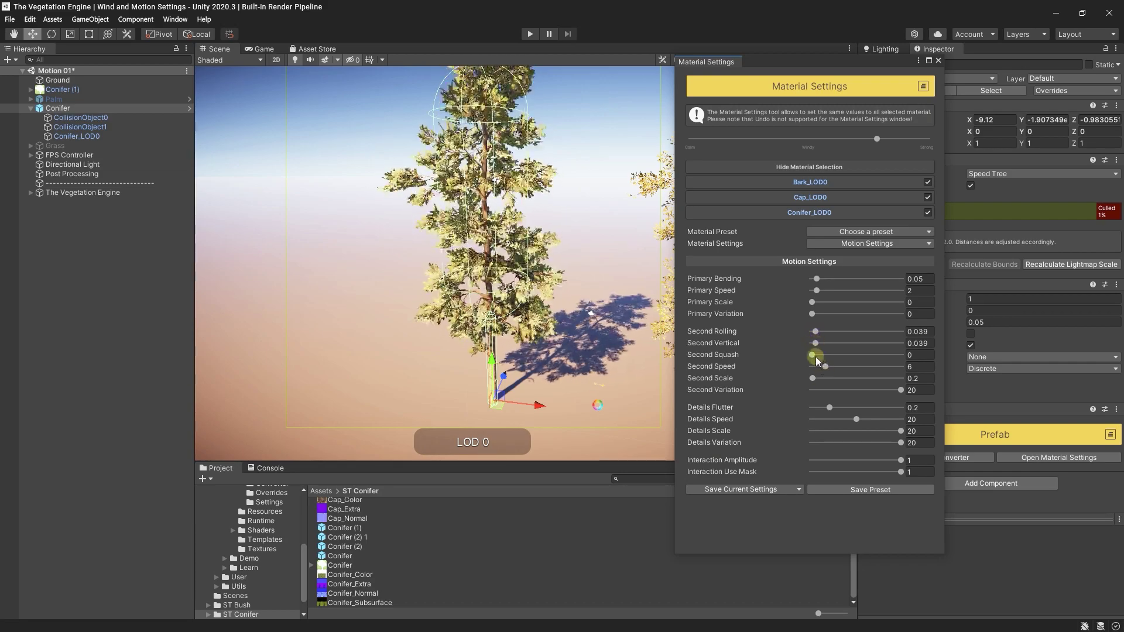
left_click_drag(834, 412, 818, 412)
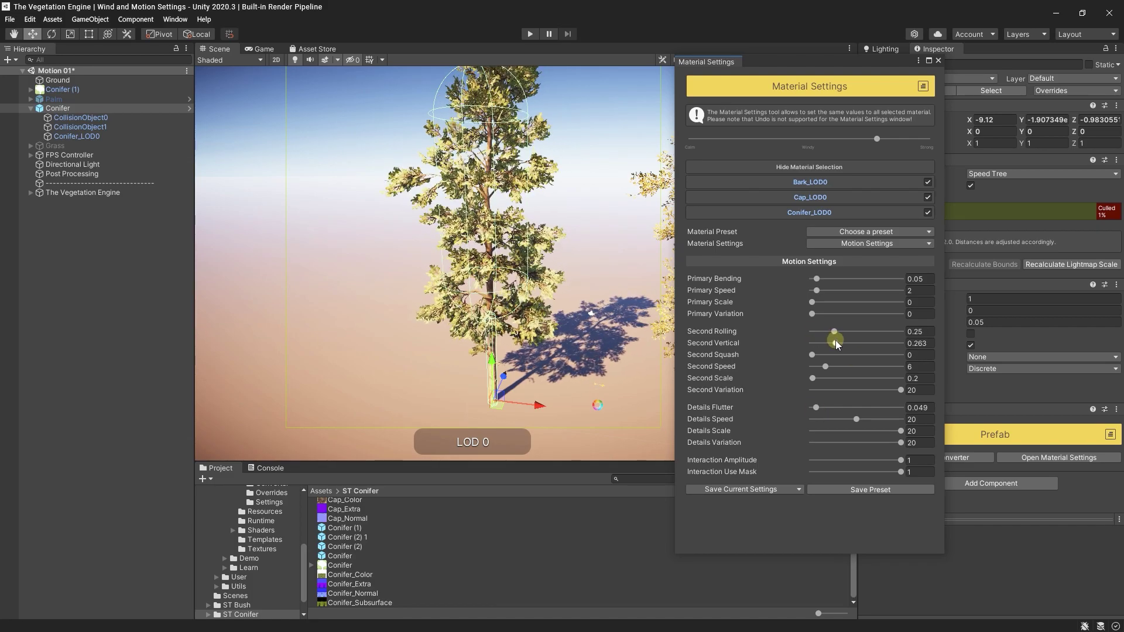
left_click_drag(831, 385, 867, 391)
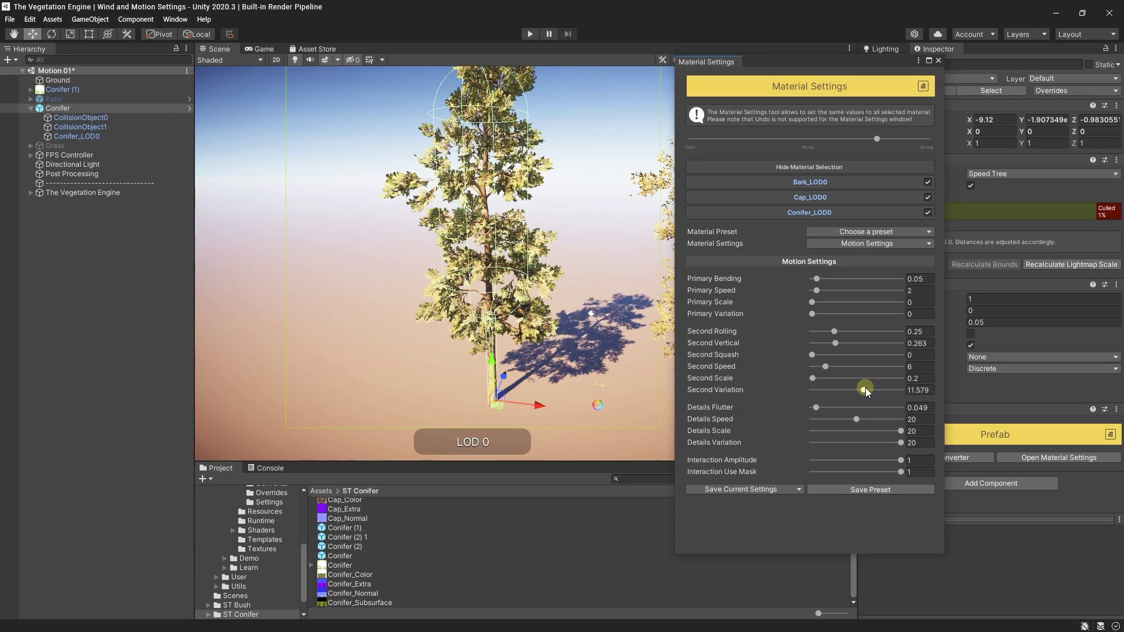
scroll(530, 338, "up", 5)
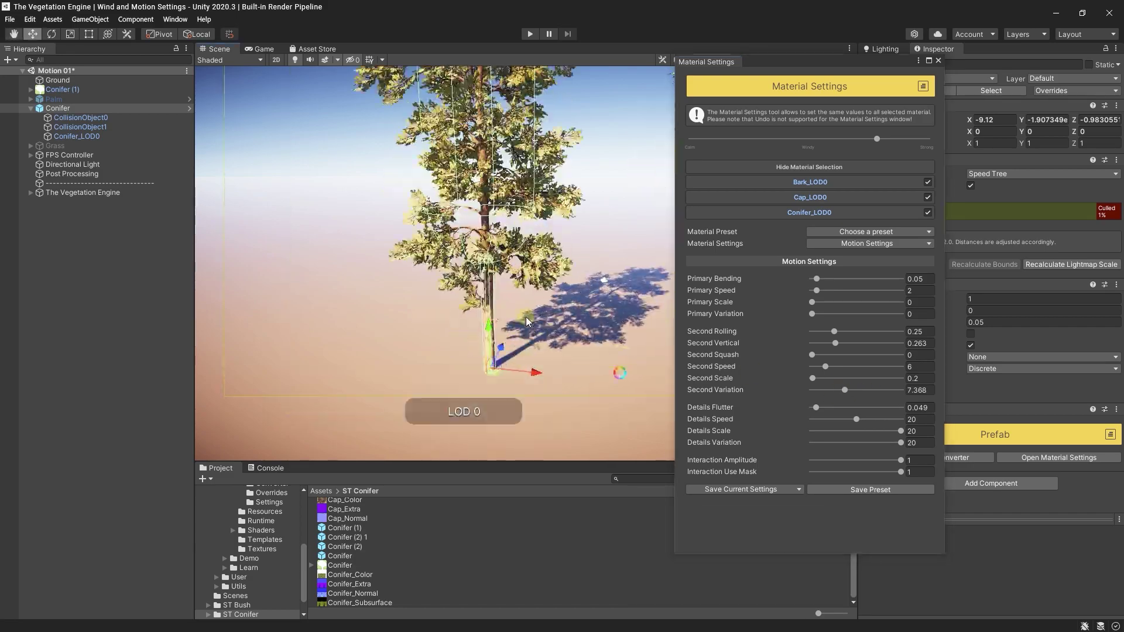
scroll(522, 319, "up", 2)
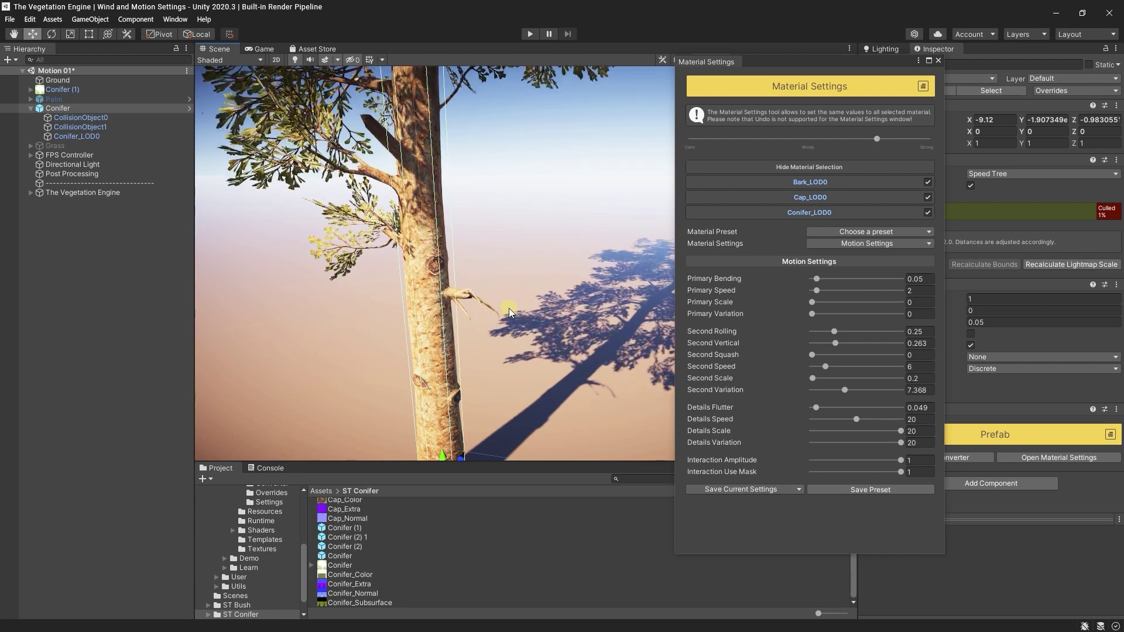
scroll(510, 269, "up", 3)
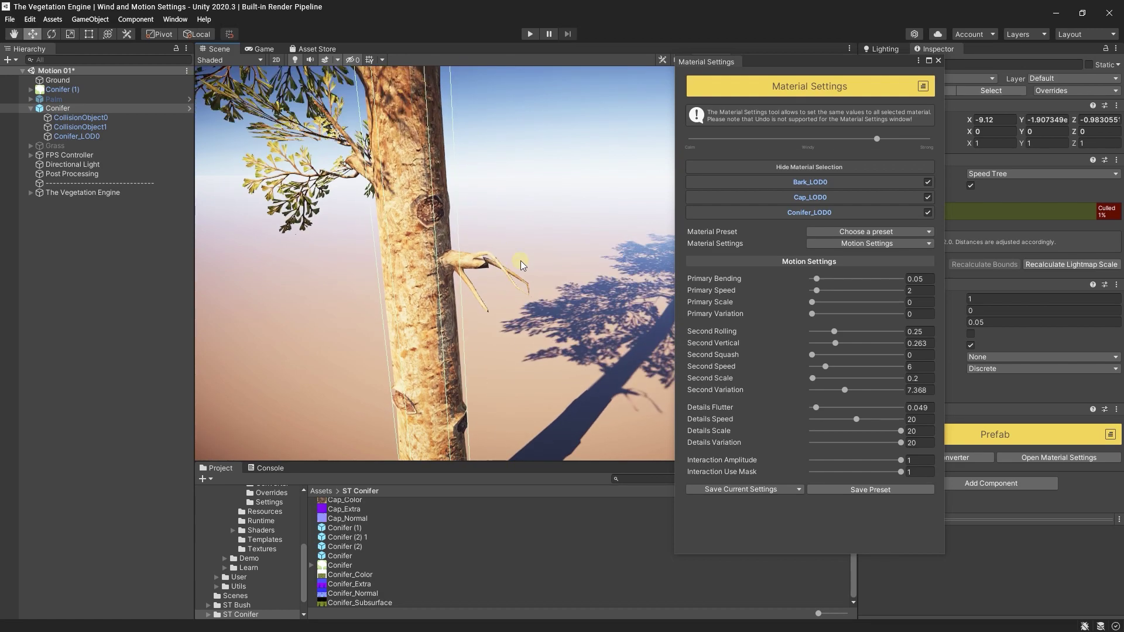
Set Conifer's Second Rolling to 0.145 and Second Vertical to 0.118, and compare it with the unconverted Conifer (1)
mouse_move(832, 343)
left_mouse_down()
mouse_move(827, 331)
mouse_move(814, 341)
left_mouse_up()
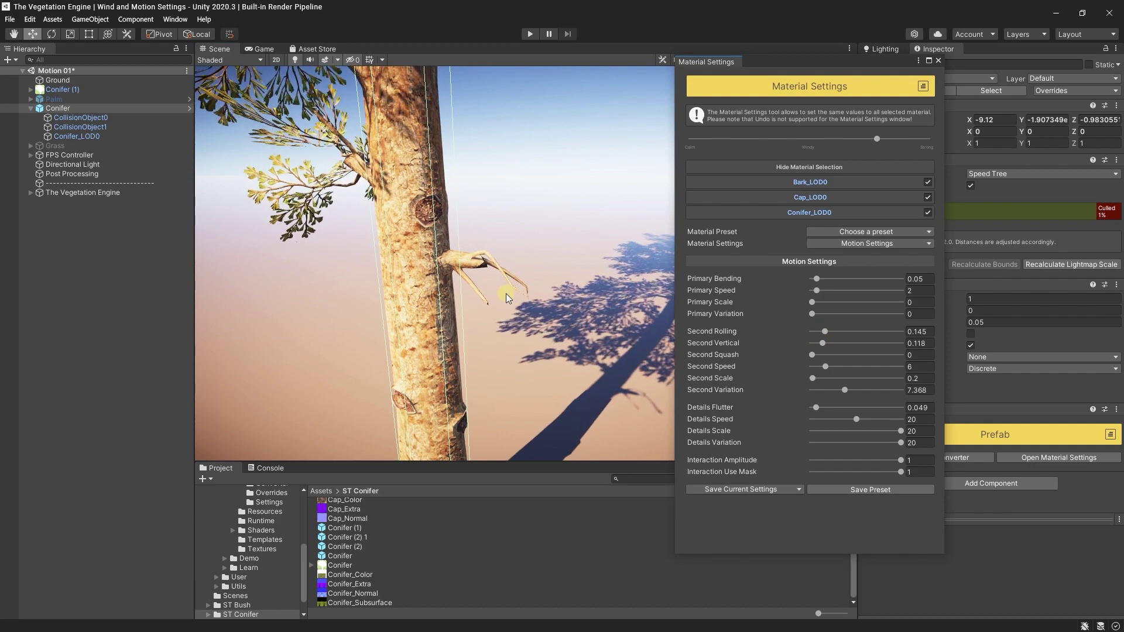
scroll(474, 277, "down", 15)
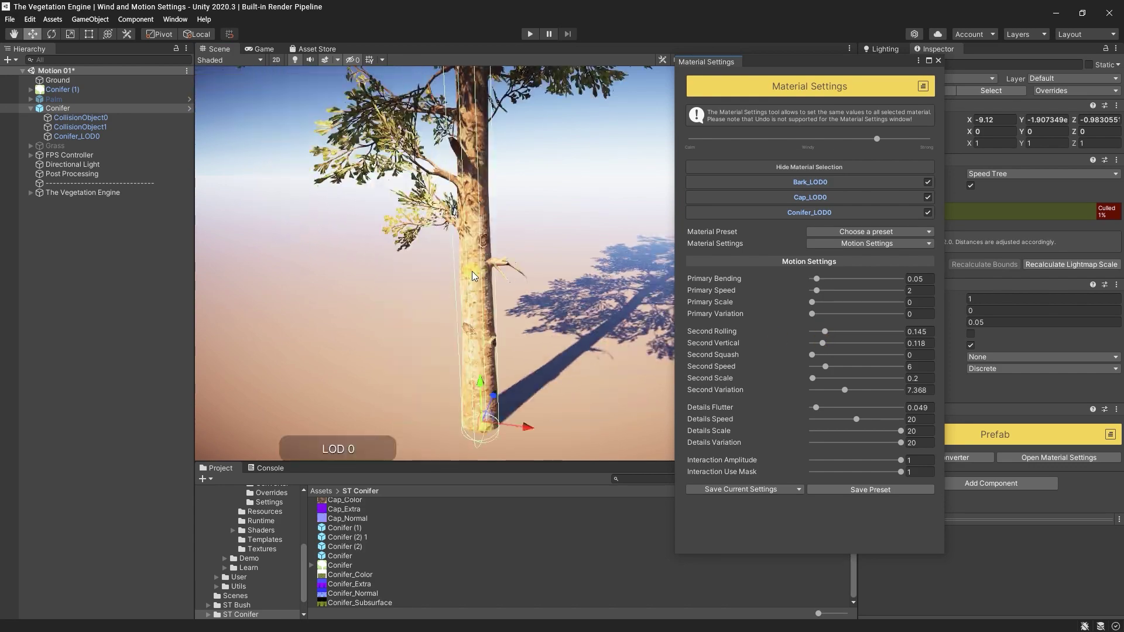
right_click_drag(475, 276, 443, 133)
middle_click_drag(499, 250, 493, 250)
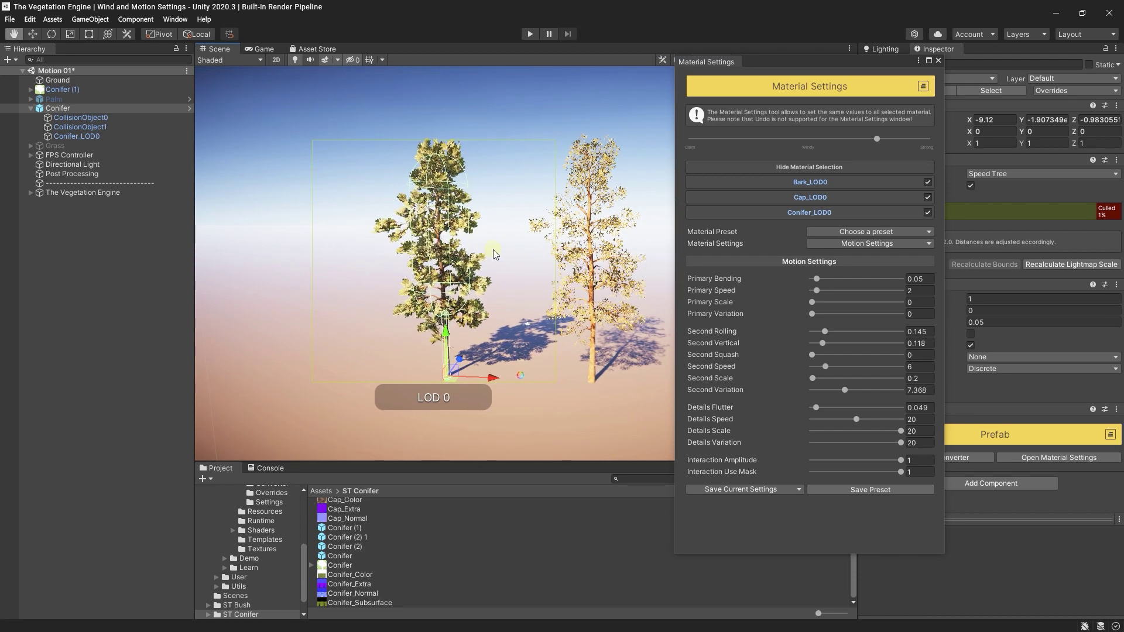
left_click(593, 281)
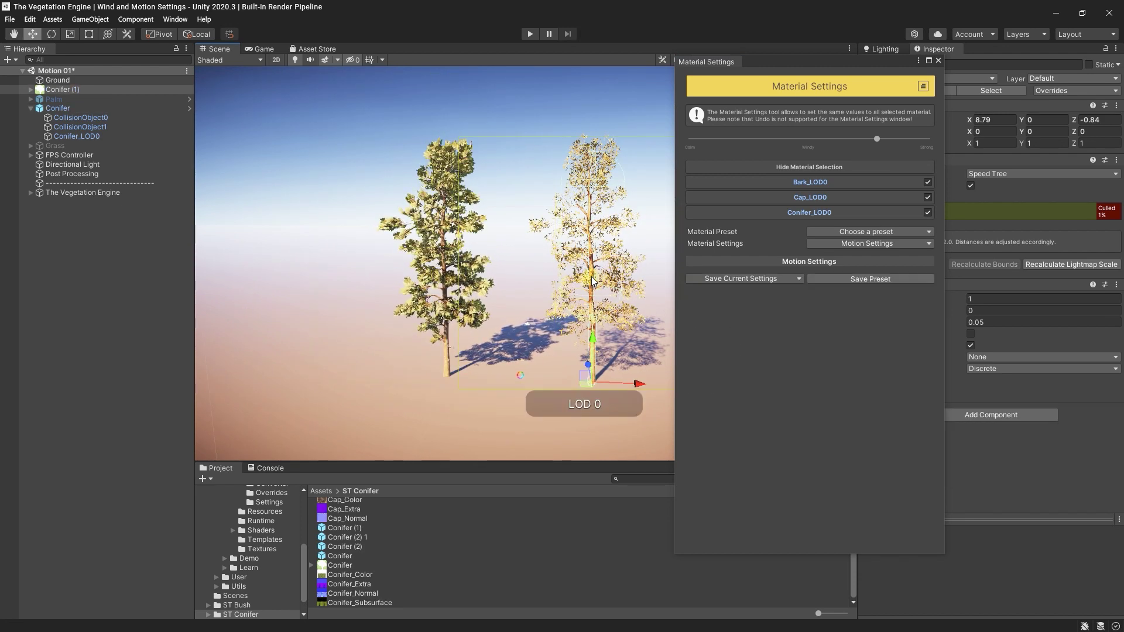
left_click(81, 109, "ctrl")
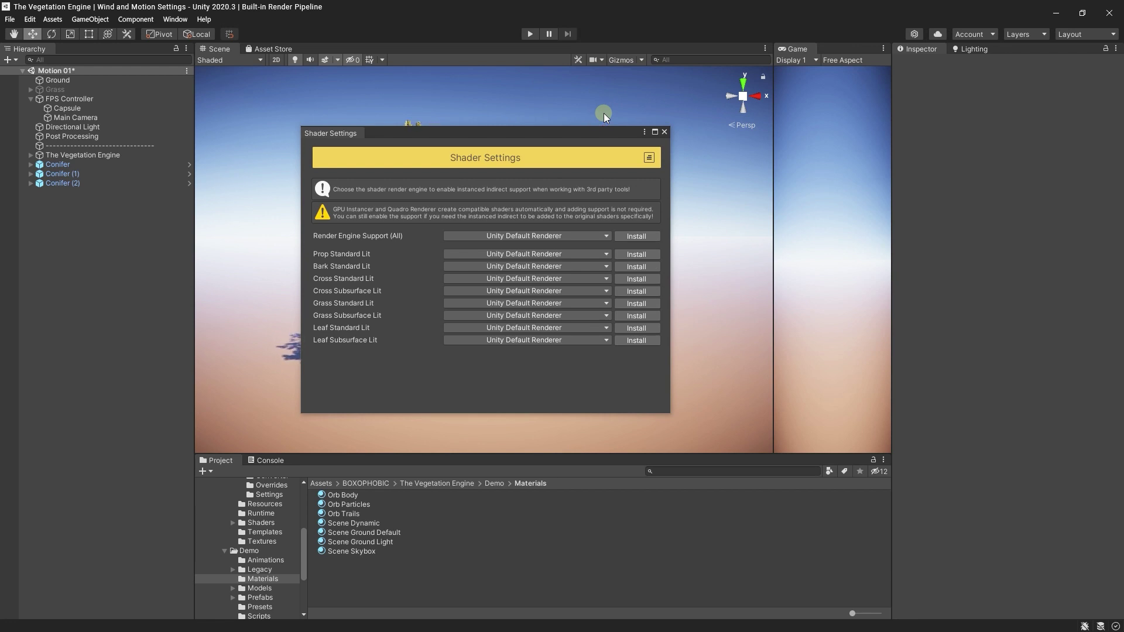
Review the renderer options for Render Engine Support (All) in the Shader Settings, and close the window
left_click(539, 237)
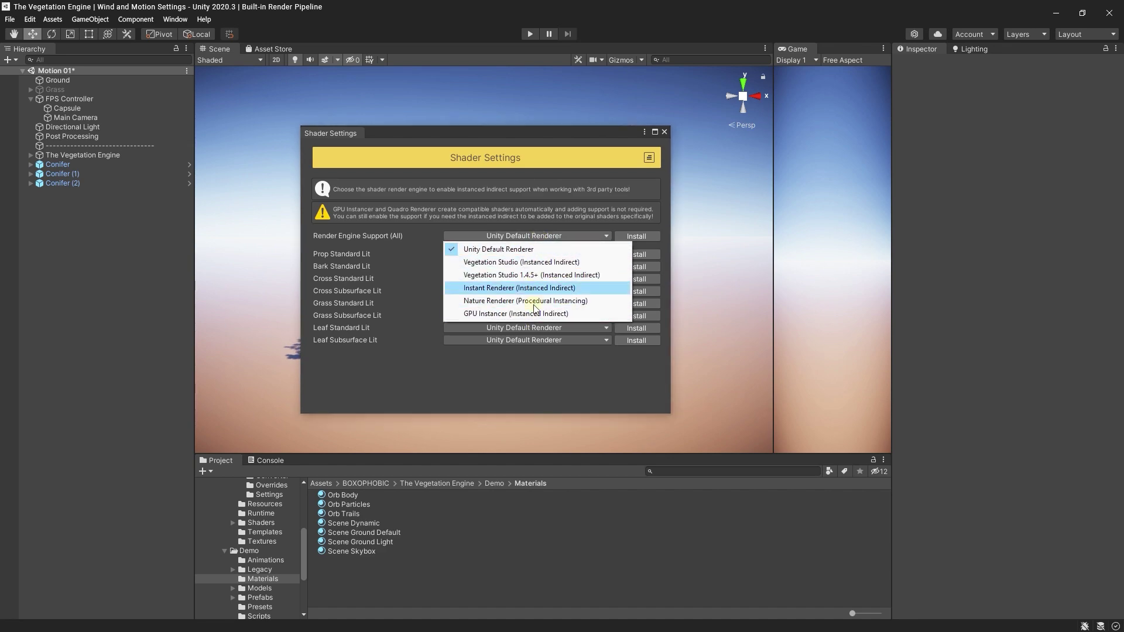
left_click(664, 133)
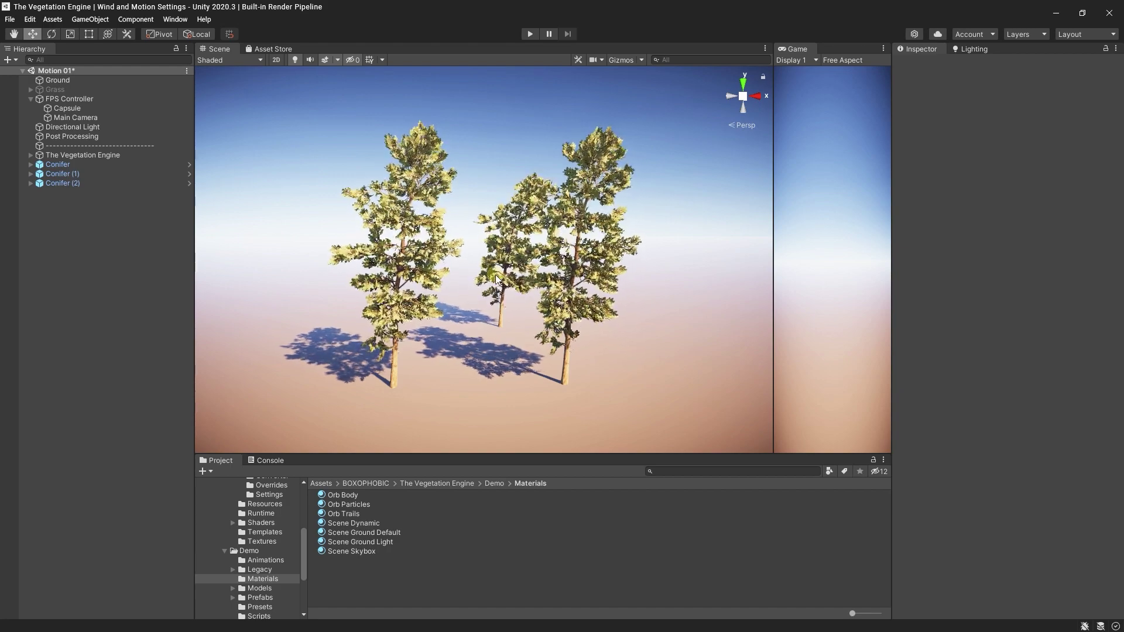
Mark Conifer, Conifer (1) and Conifer (2) as static including their children, and briefly run the scene to test them
left_click(94, 166)
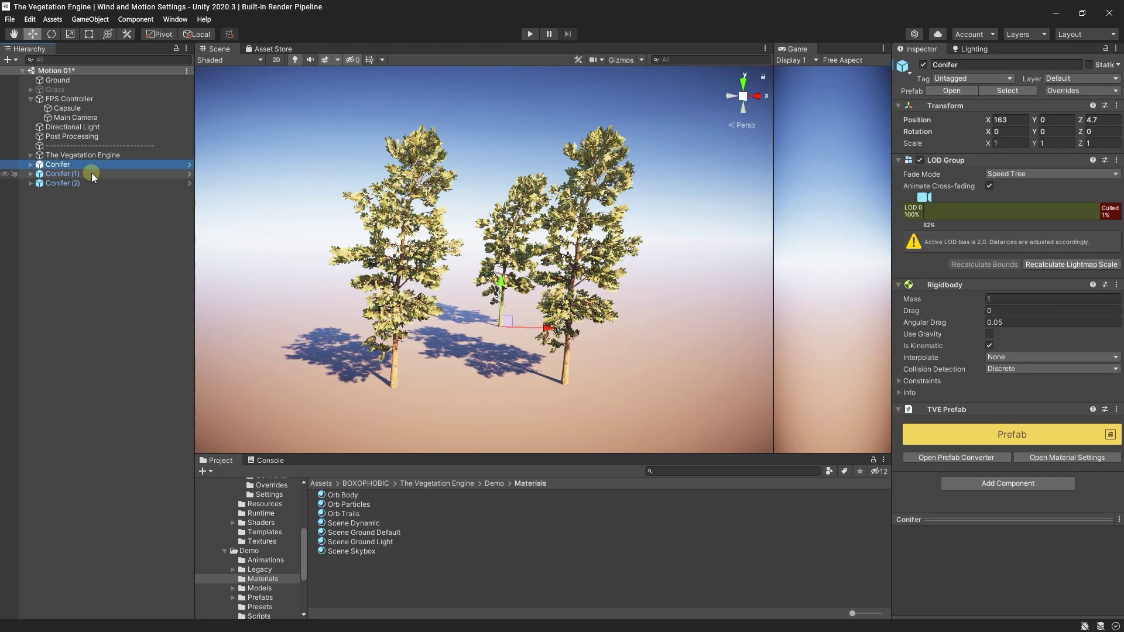
left_click(87, 184, "shift")
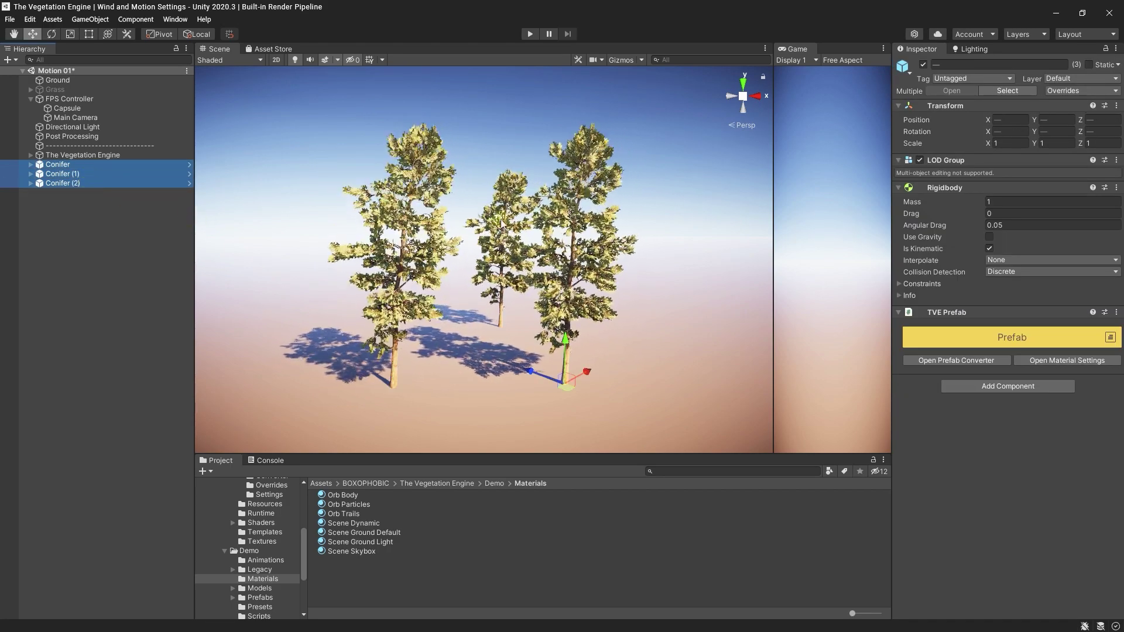
left_click(1088, 64)
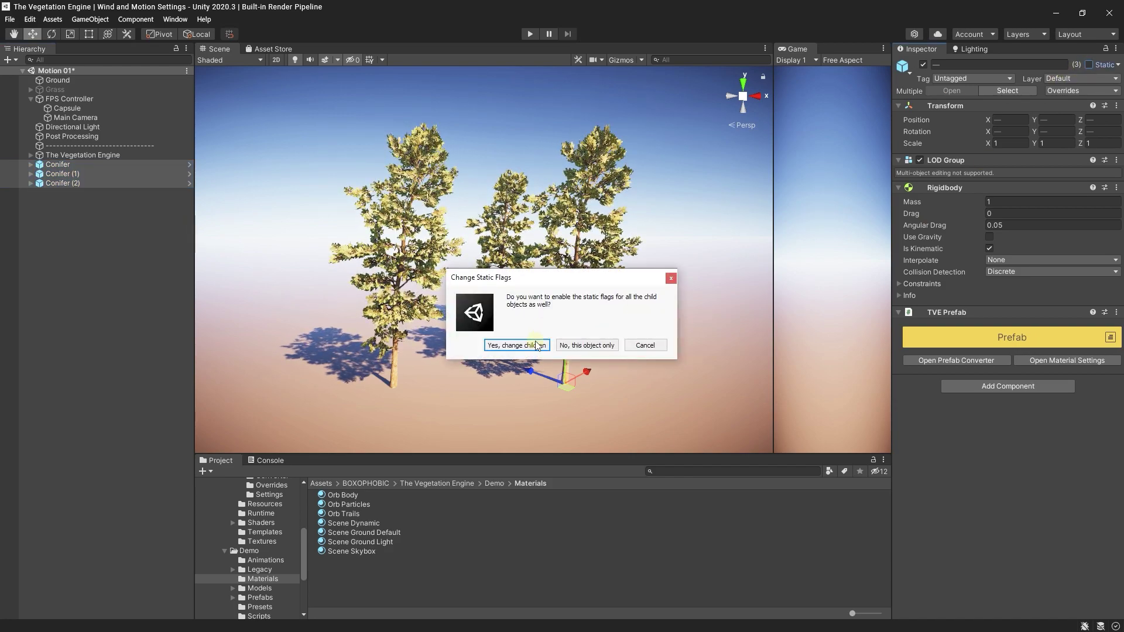
left_click(537, 346)
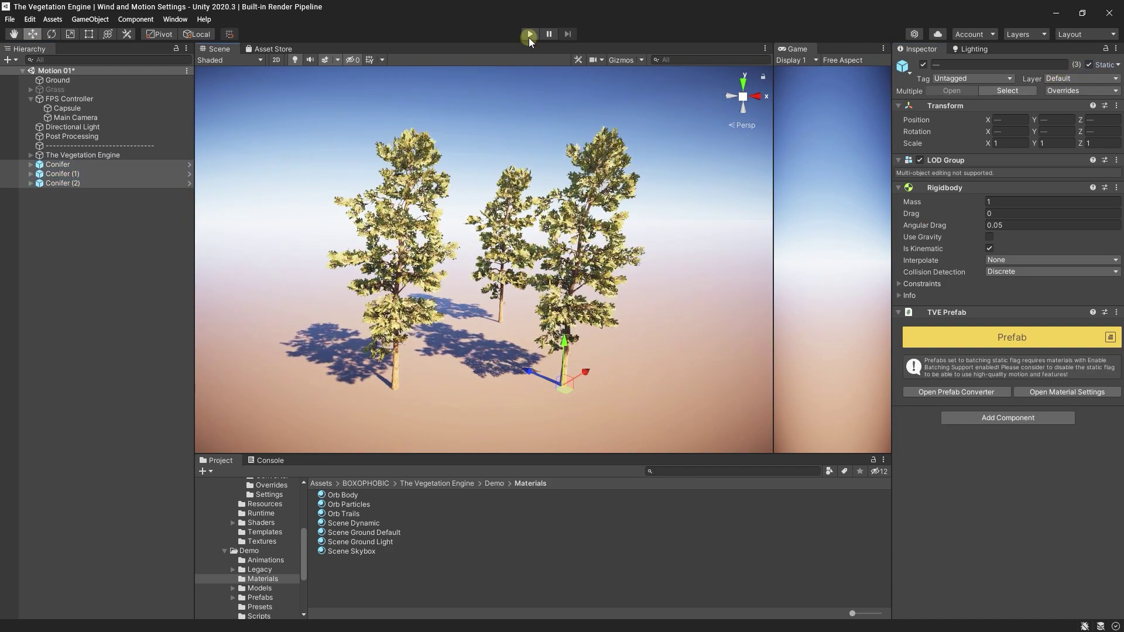
left_click(528, 34)
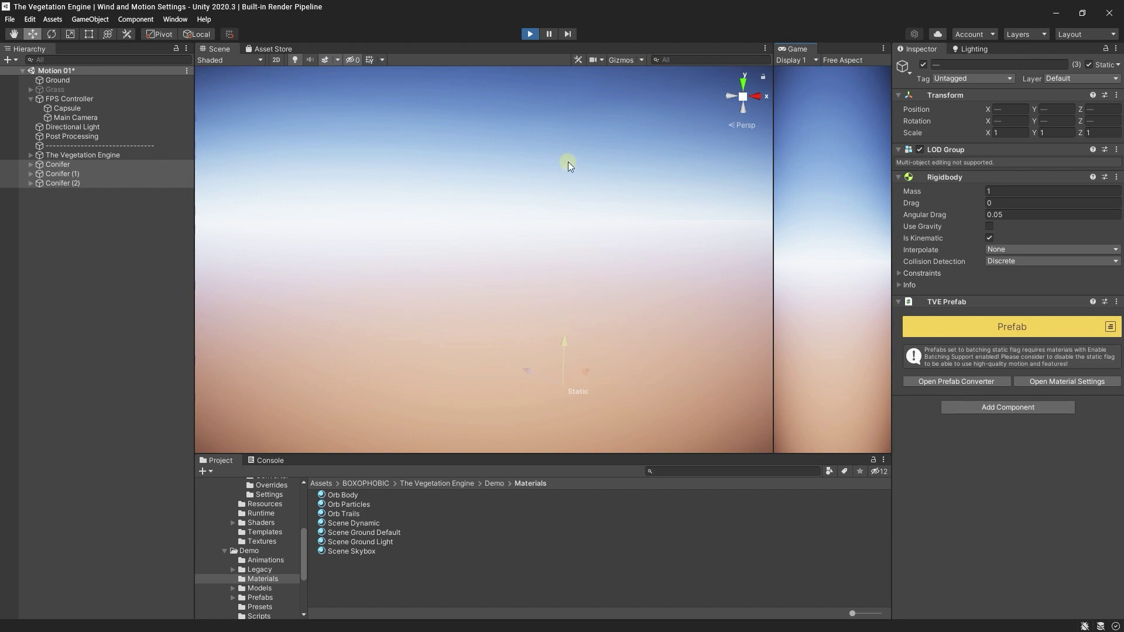
left_click(530, 34)
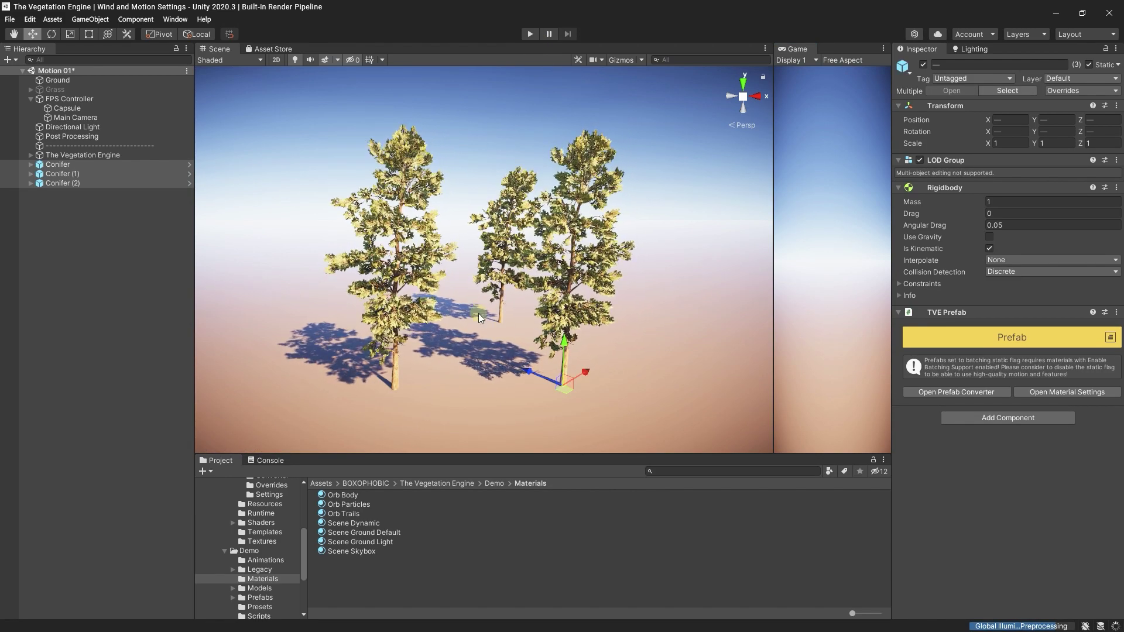
Enable Batching Support in the advanced settings of the leaf material on Conifer's Conifer_LOD0 mesh
left_click(87, 204)
left_click(31, 165)
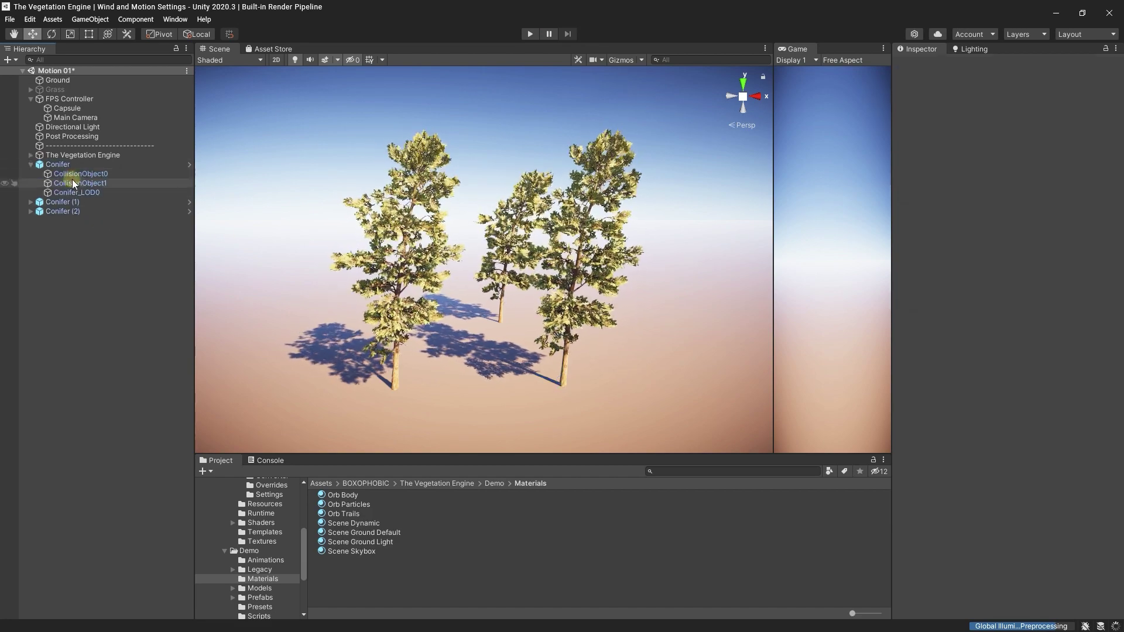
left_click(85, 192)
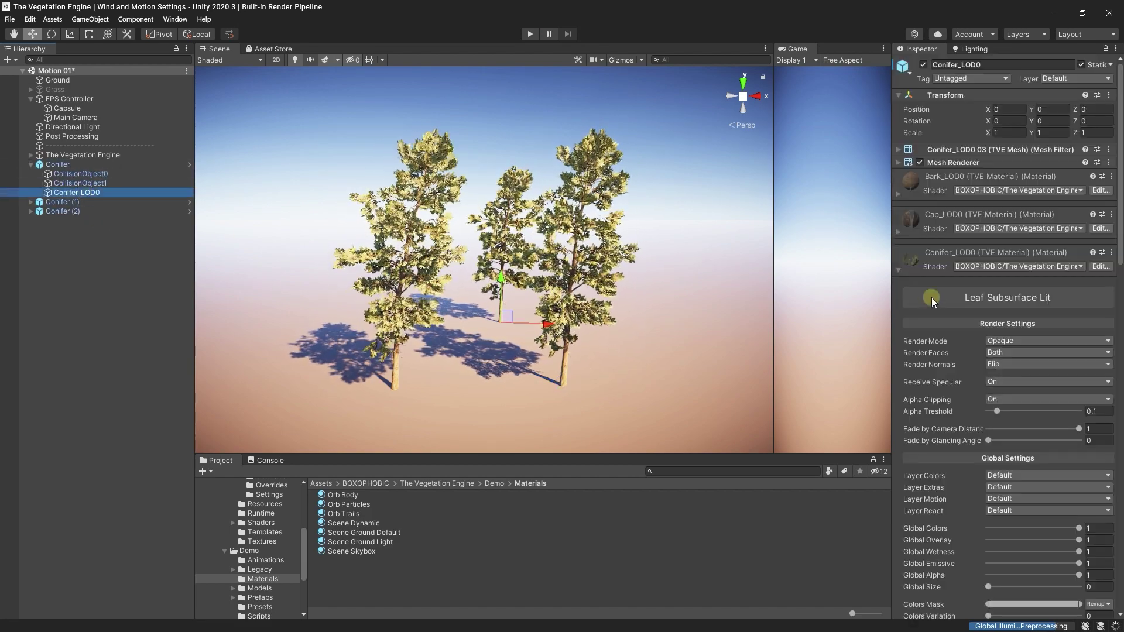
scroll(933, 298, "down", 20)
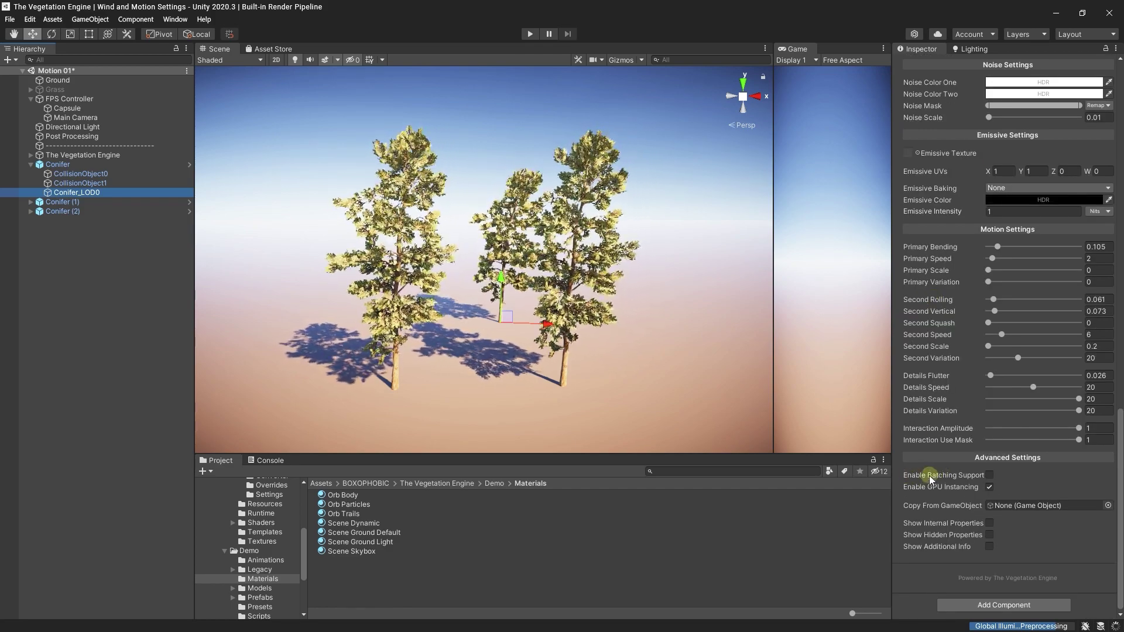
left_click(989, 475)
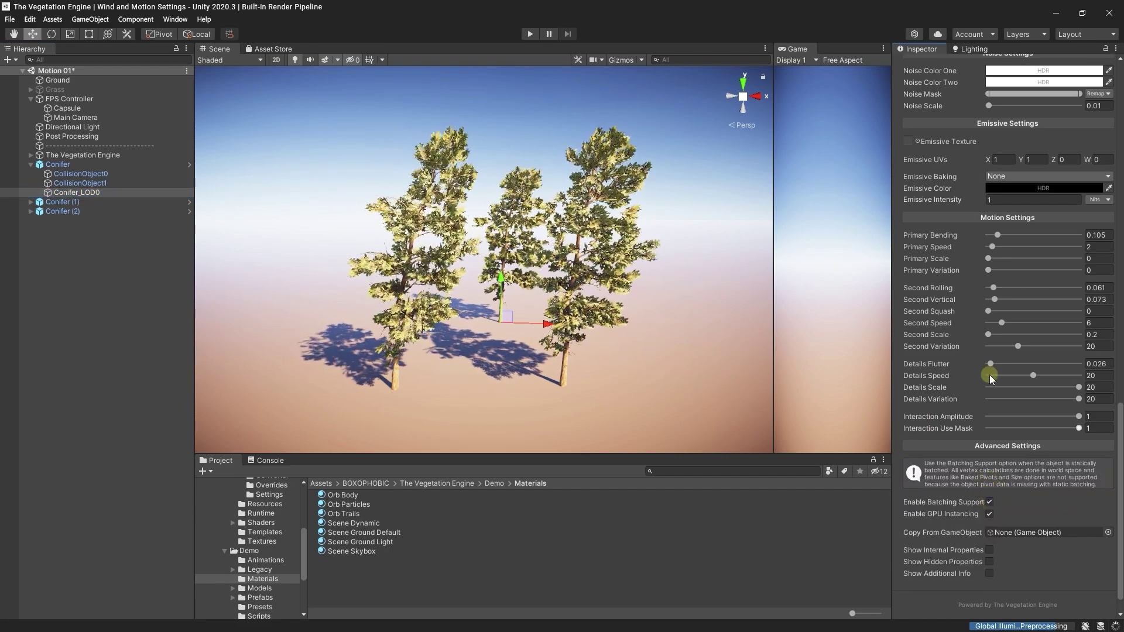
Apply the Enable Batching Support preset to Conifer's Bark, Cap and Conifer materials, inspect the trees, and close the Material Settings
left_click(76, 165)
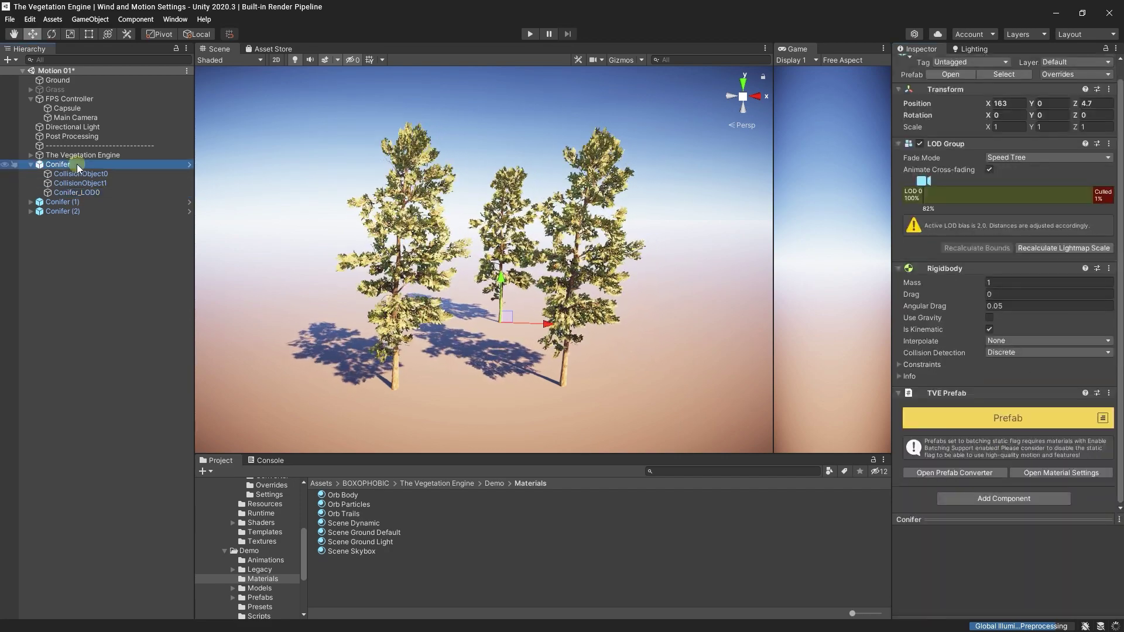
left_click(1048, 472)
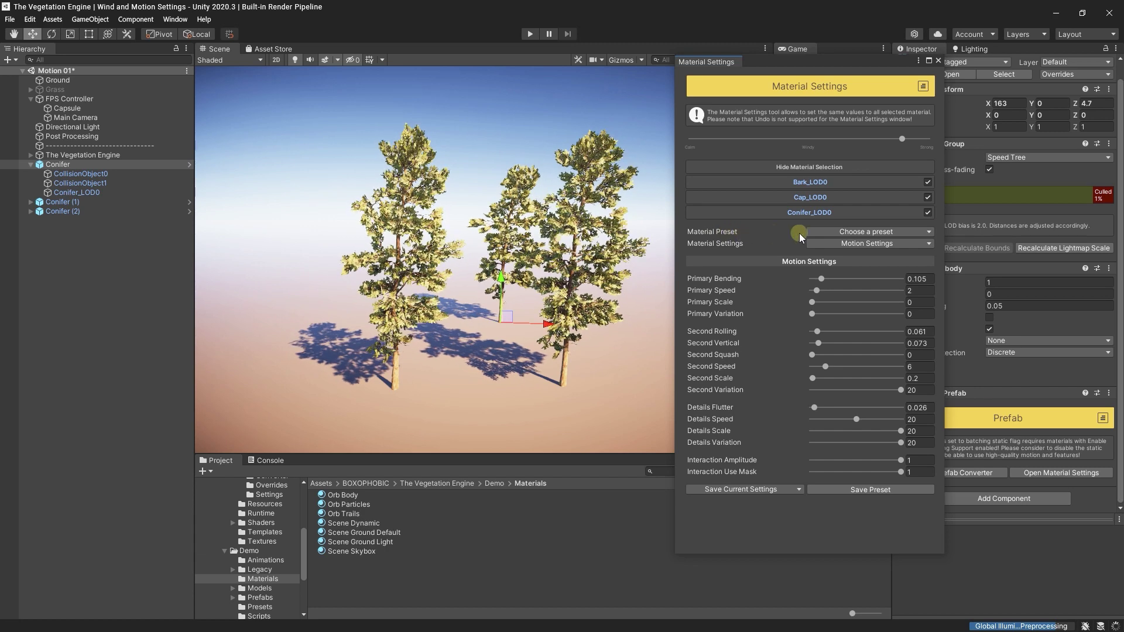
left_click(826, 232)
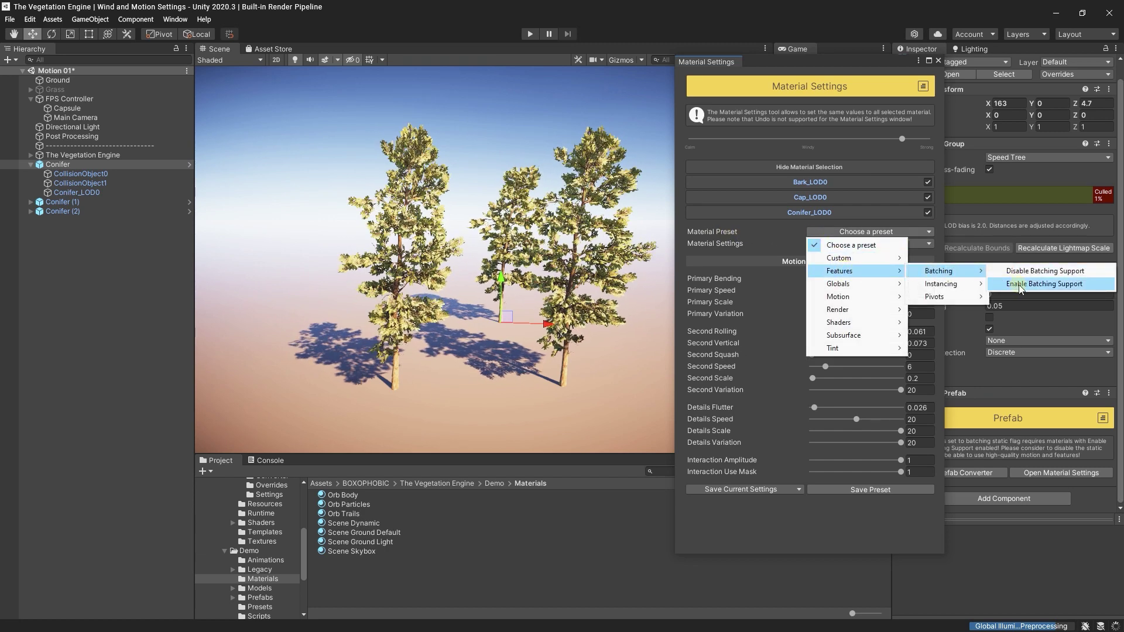
left_click(1019, 286)
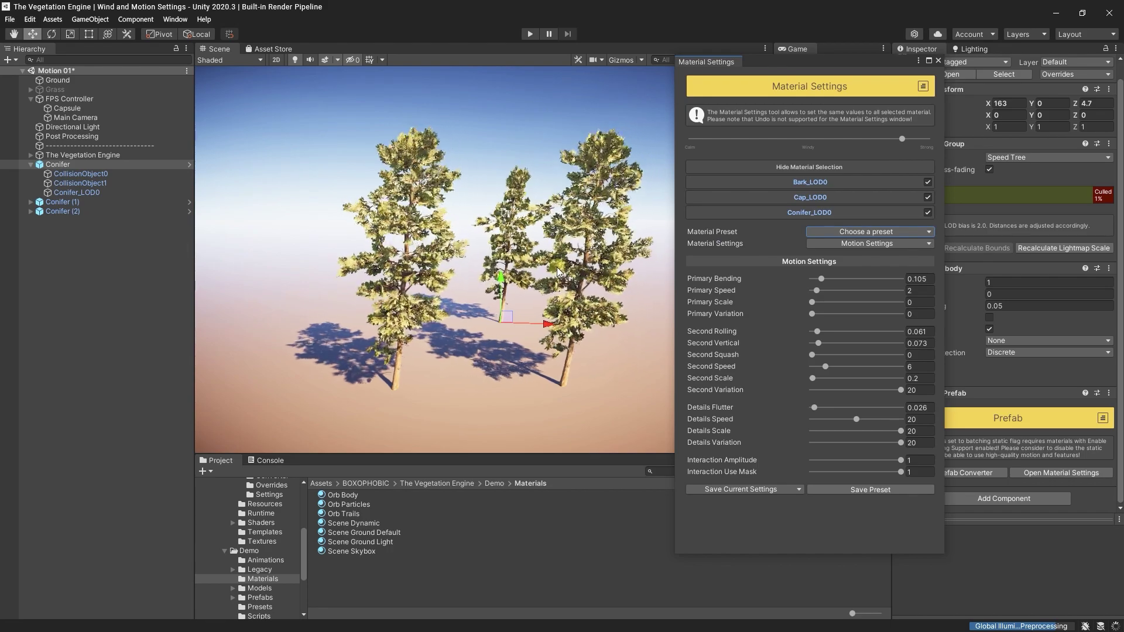
left_click_drag(557, 272, 607, 250, "alt")
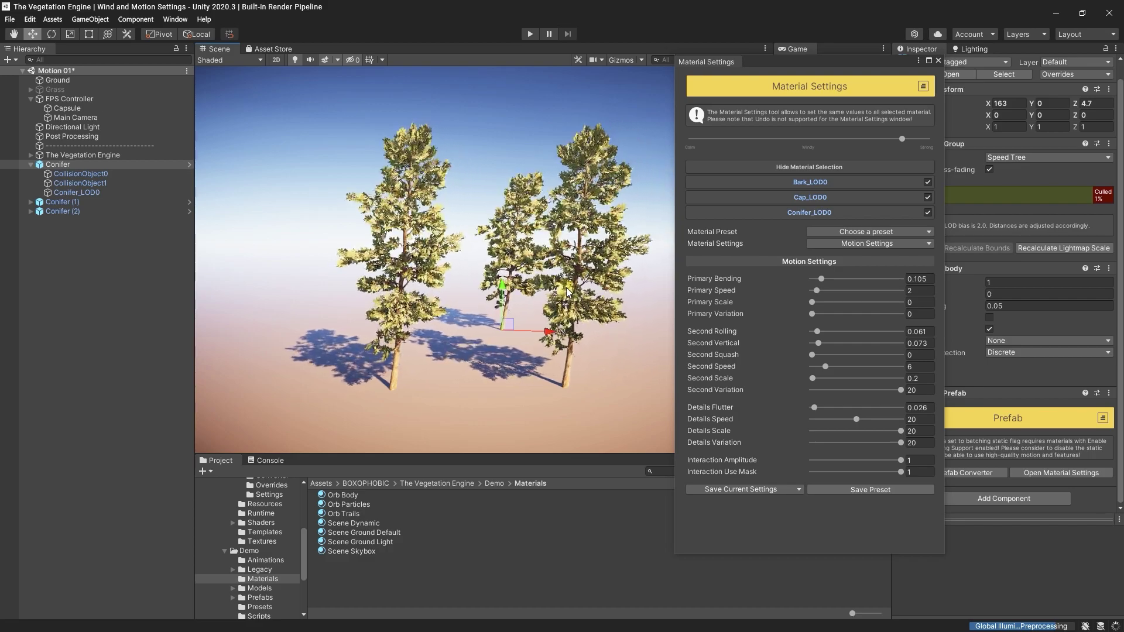
left_click_drag(565, 272, 546, 247, "alt")
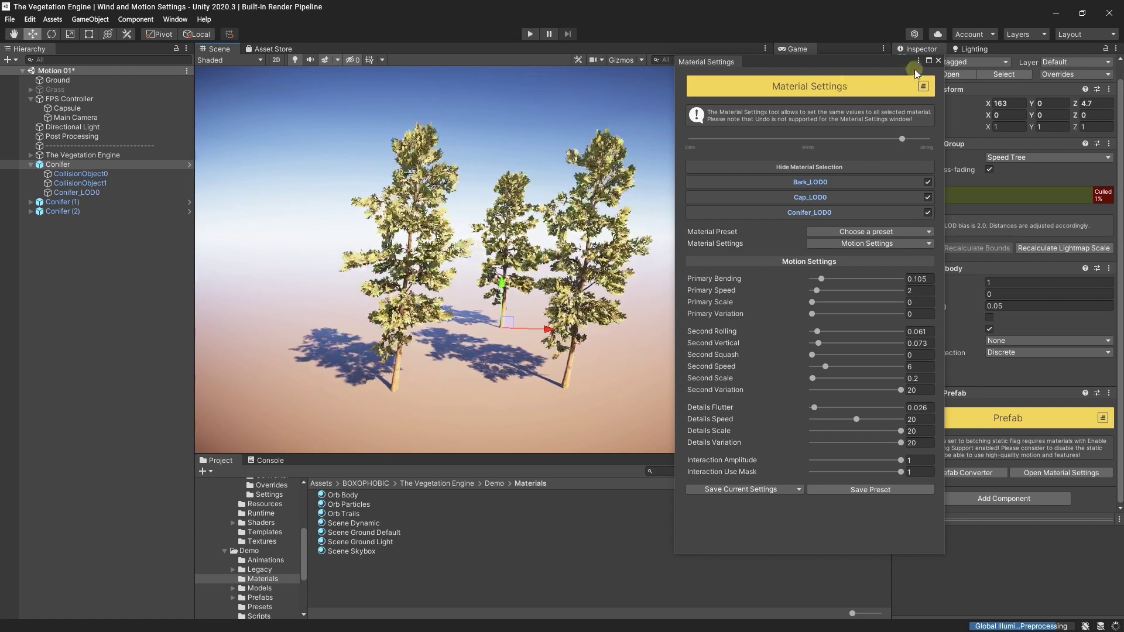
left_click(937, 61)
Run the scene and inspect the statically batched conifers' motion from another angle
left_click(529, 38)
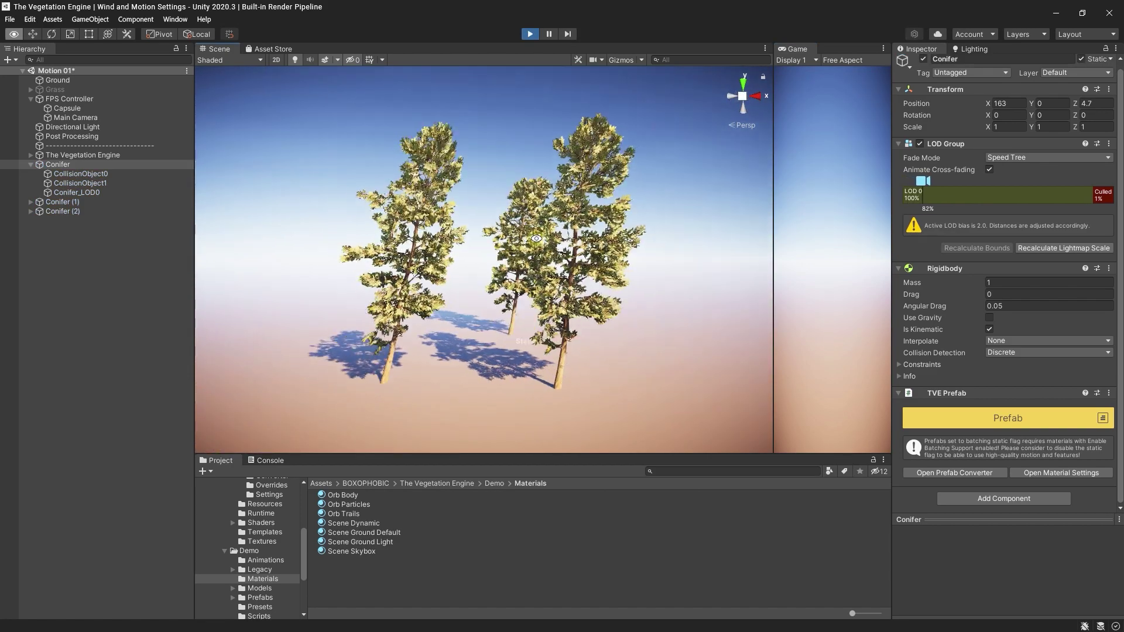
left_click_drag(511, 258, 486, 266, "alt")
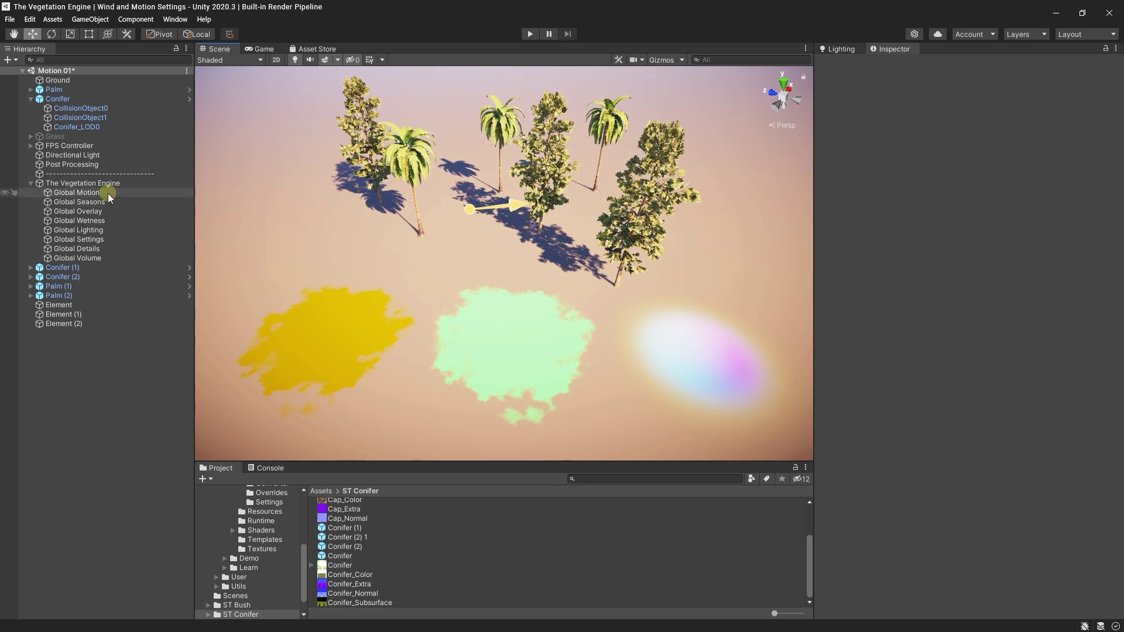
Disable Sync Noise With Motion Direction on Global Motion and rotate the wind arrow to about 180° around Y
left_click(77, 192)
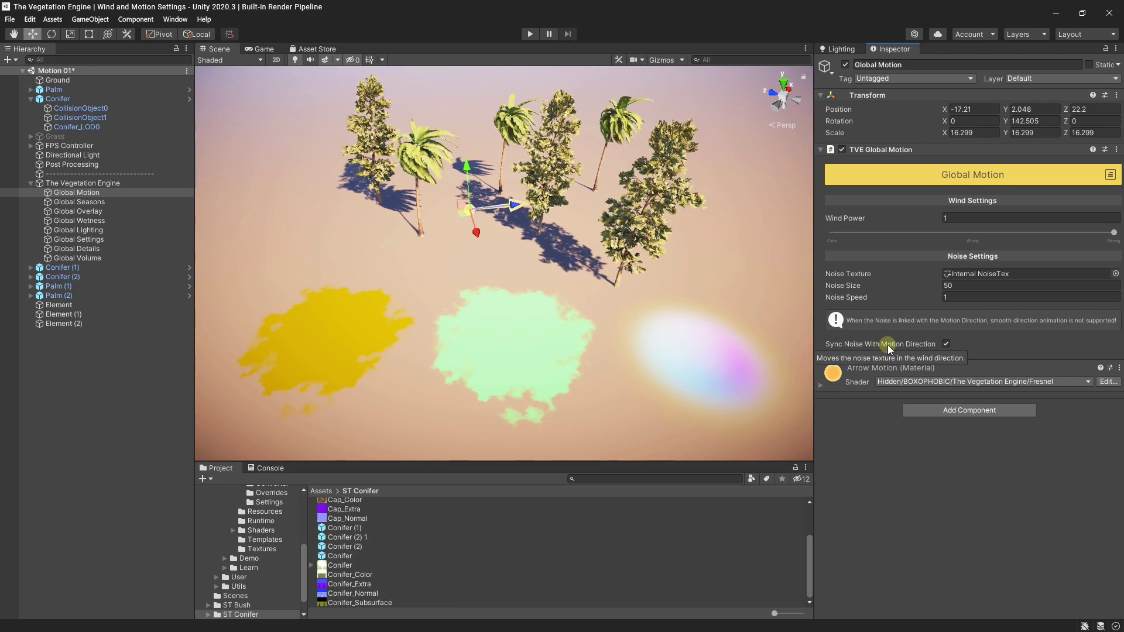
left_click(946, 344)
key("e")
left_click_drag(490, 226, 648, 297)
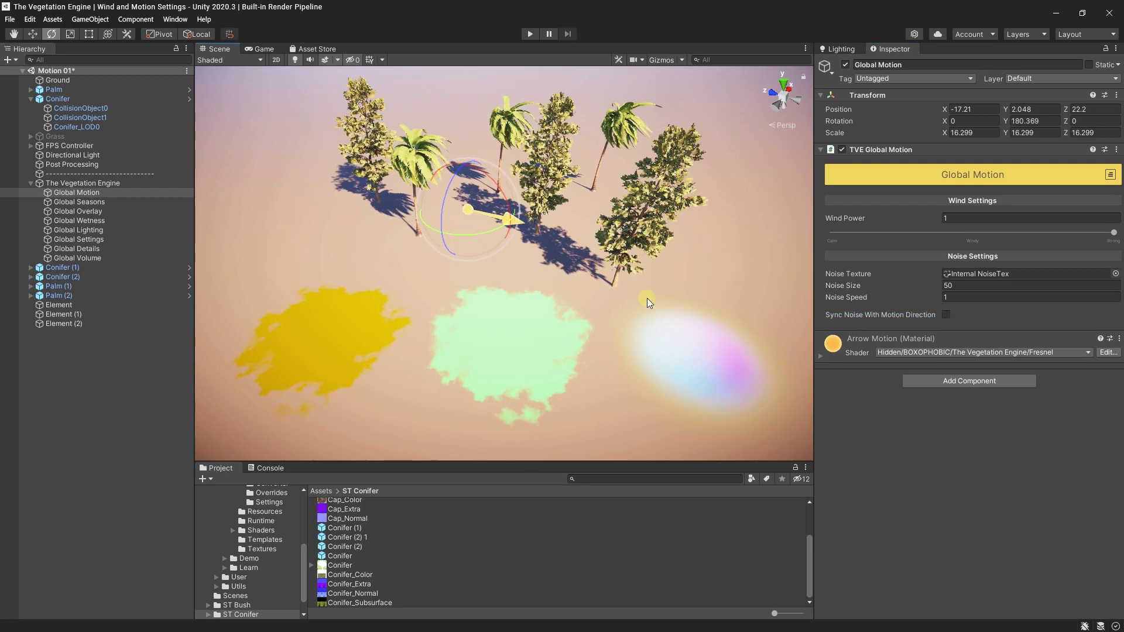
Enable Sync Noise With Motion Direction and swing the wind arrow back and forth to about 188° around Y
left_click(946, 314)
left_click_drag(488, 236, 438, 248)
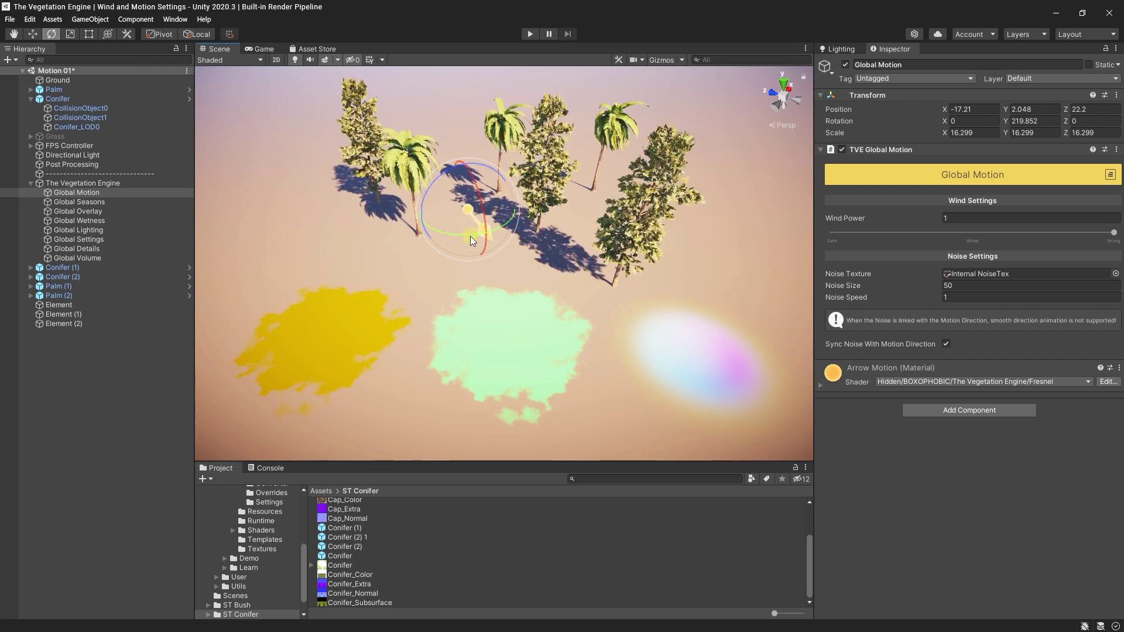
left_click_drag(470, 236, 533, 255)
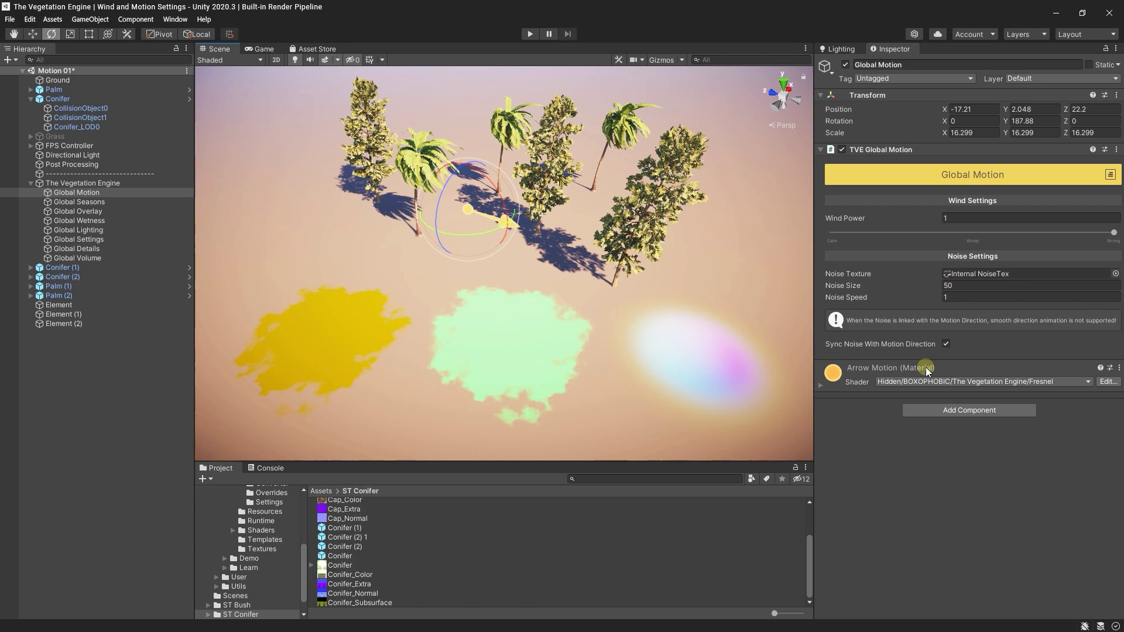
Disable Sync Noise With Motion Direction again and rotate the wind arrow to about 199° around Y
left_click(946, 344)
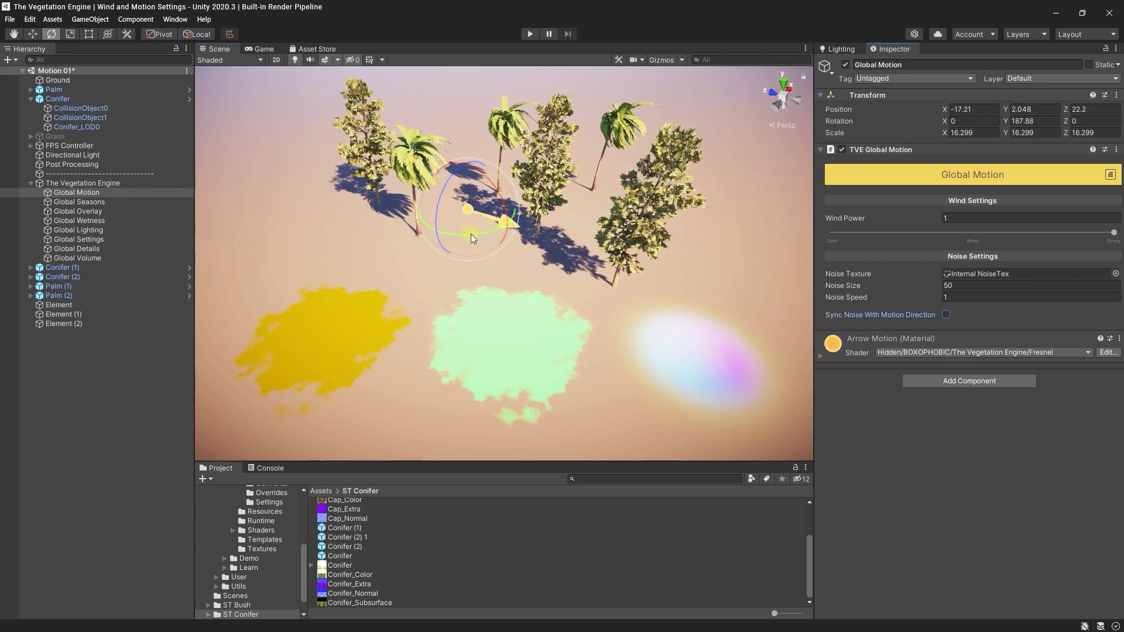
left_click_drag(471, 233, 480, 255)
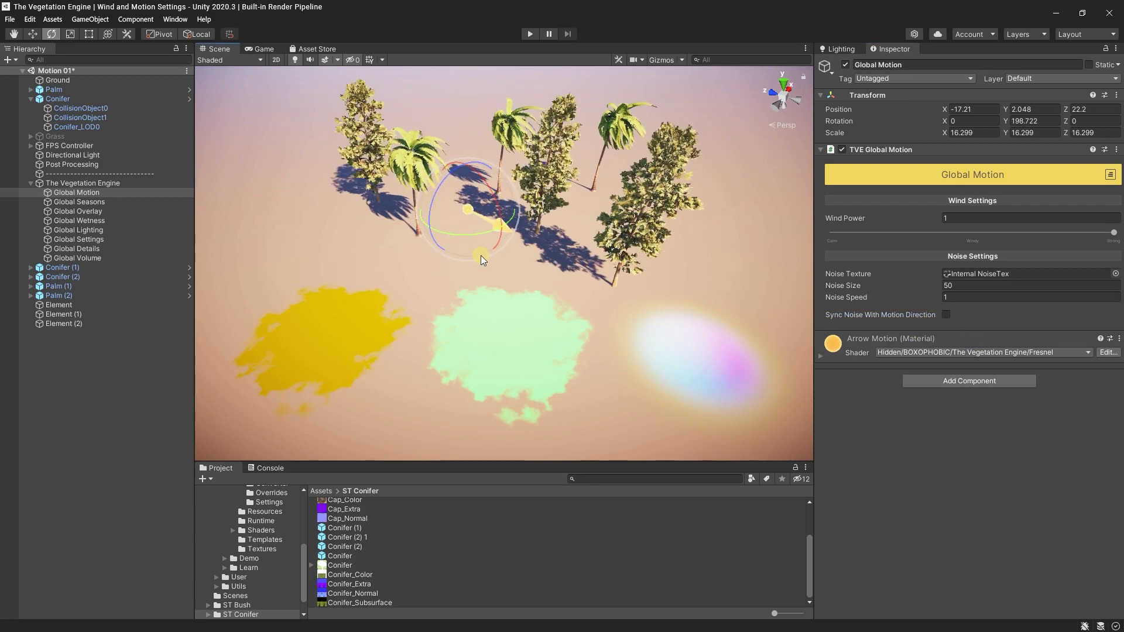
key("q")
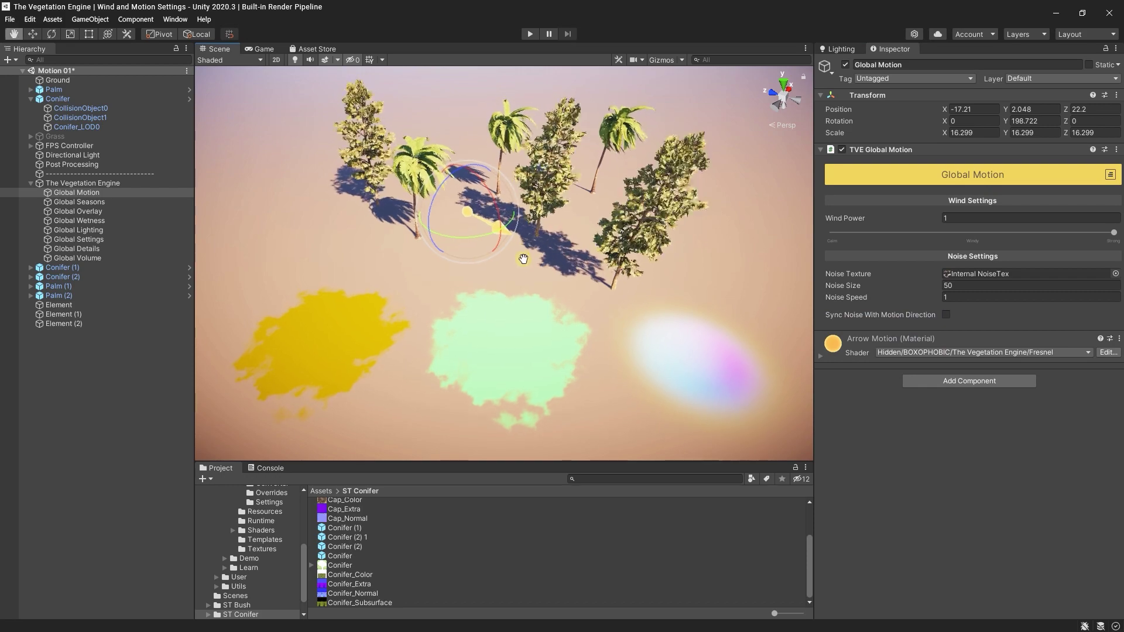
key("e")
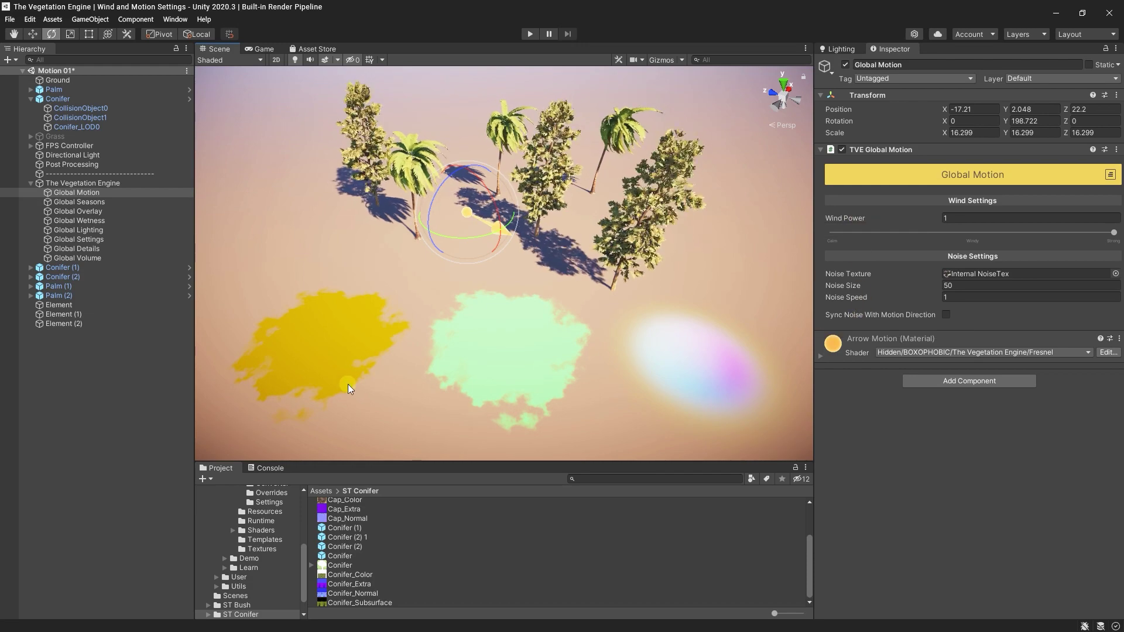
Move the yellow wind power element under the nearest palm, to about X -30.1, Z 26.9
left_click(335, 369)
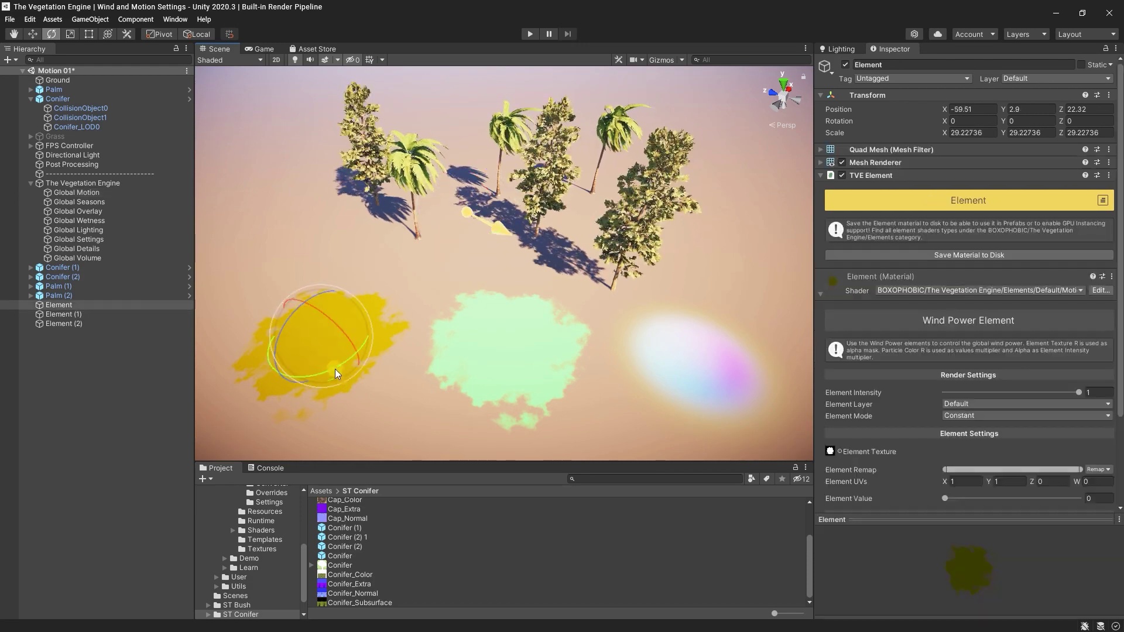
middle_click_drag(426, 327, 432, 329)
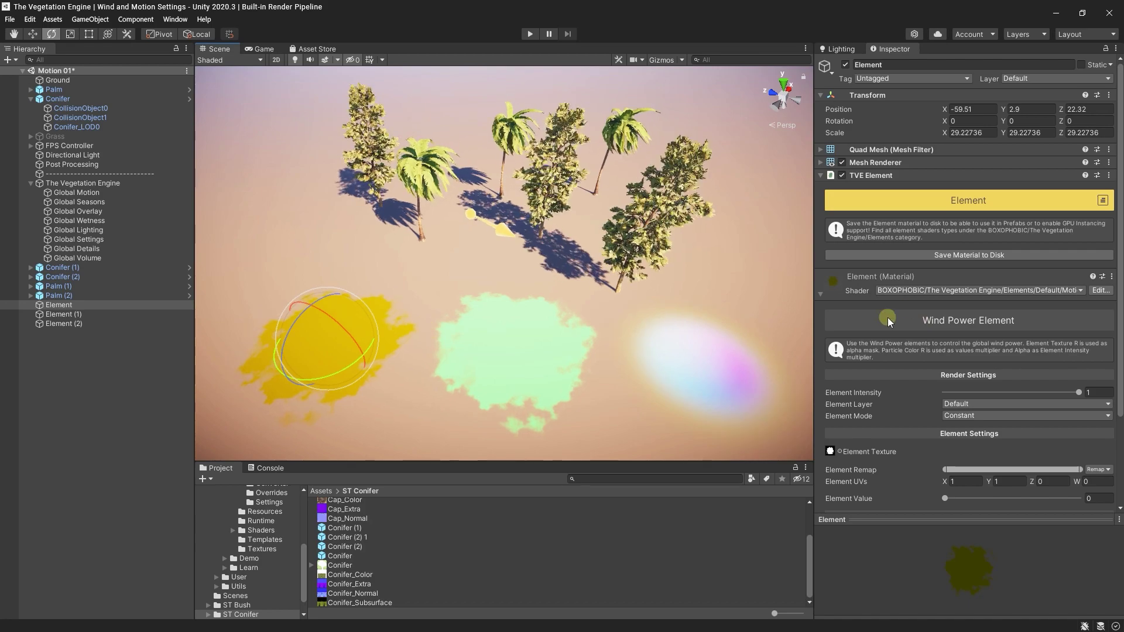
key("w")
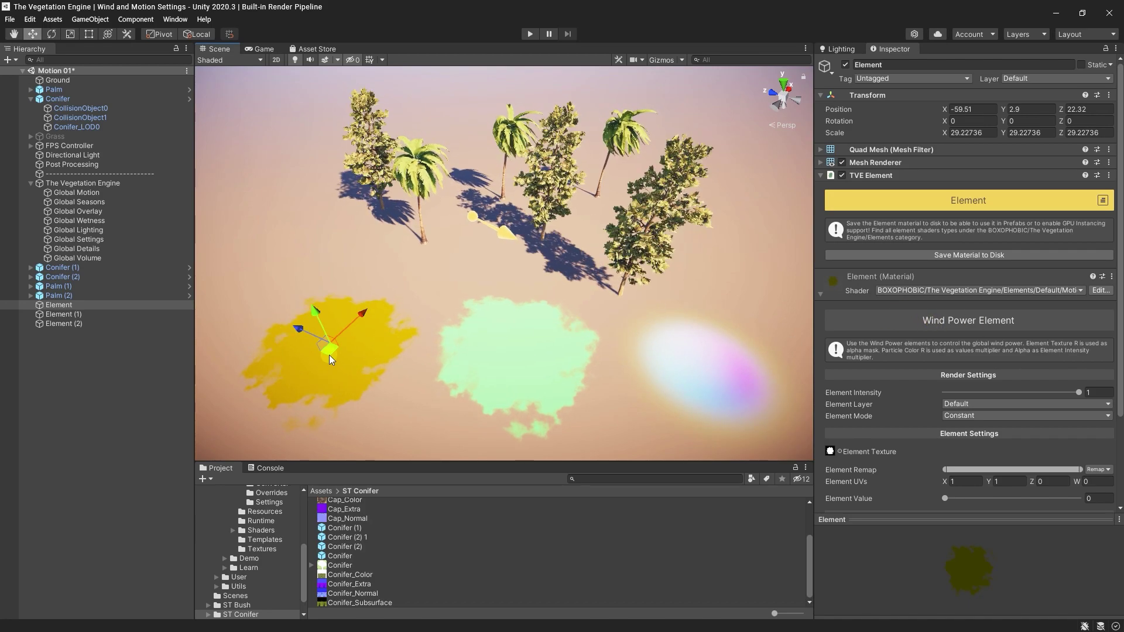
left_click_drag(329, 354, 419, 227)
scroll(495, 296, "up", 2)
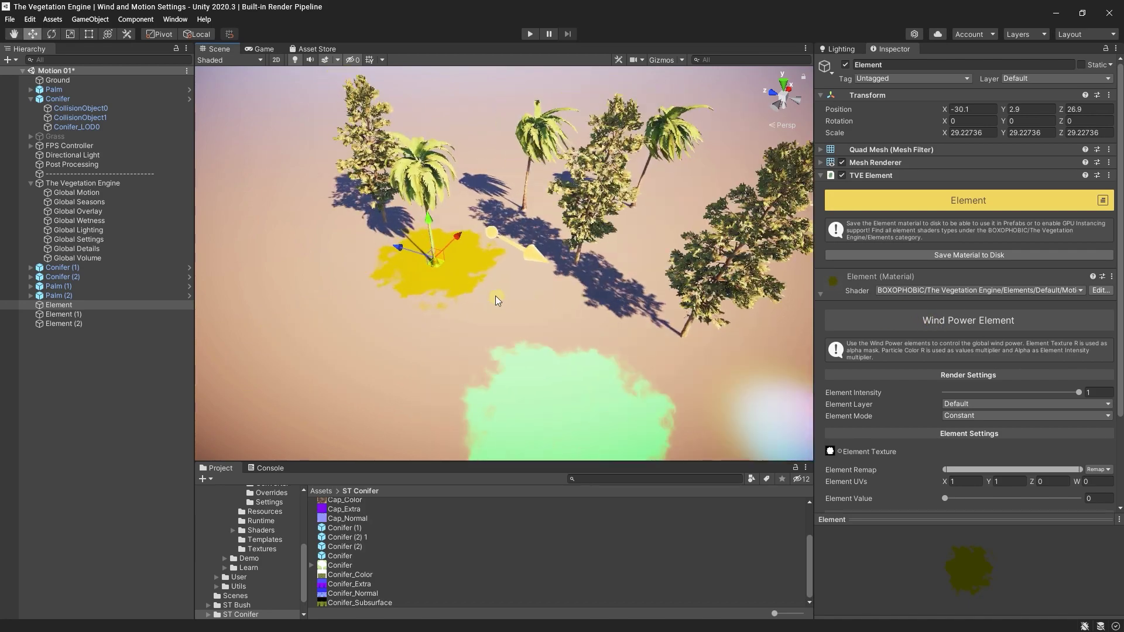
Raise the wind power element's Element Value to 1 and move the element back away from the palm
scroll(1014, 401, "down", 3)
mouse_move(946, 386)
left_mouse_down()
mouse_move(1101, 388)
mouse_move(896, 386)
mouse_move(925, 387)
left_mouse_up()
left_click_drag(429, 264, 331, 363)
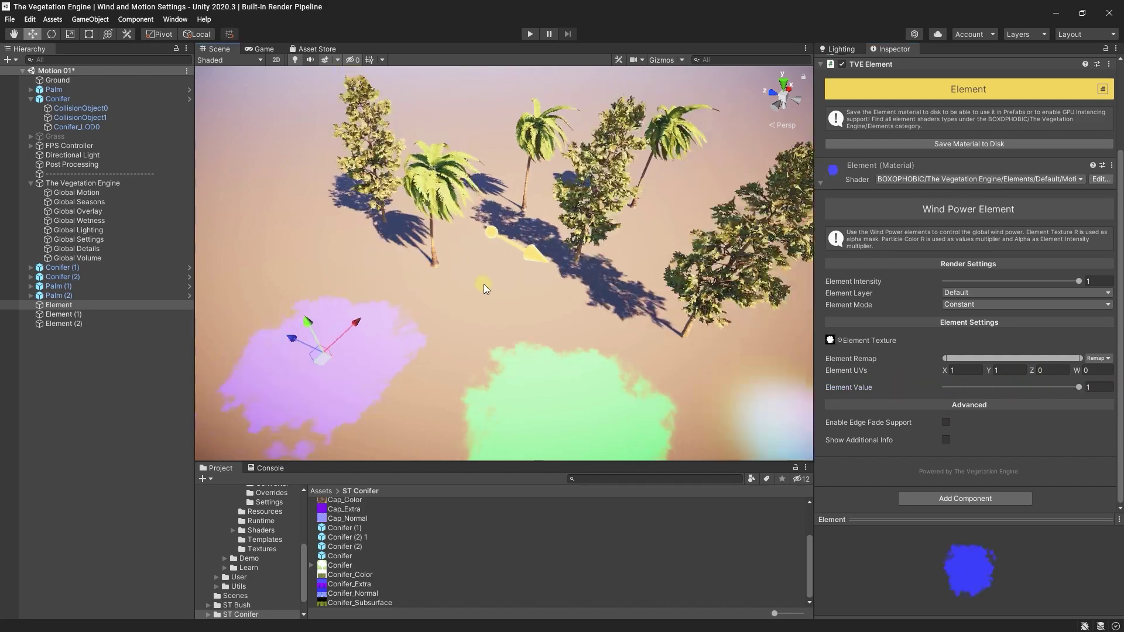
Move the green wind direction element under the nearest palm and adjust its Motion Direction to X -1, Z 1
left_click(557, 420)
left_click_drag(558, 424, 441, 268)
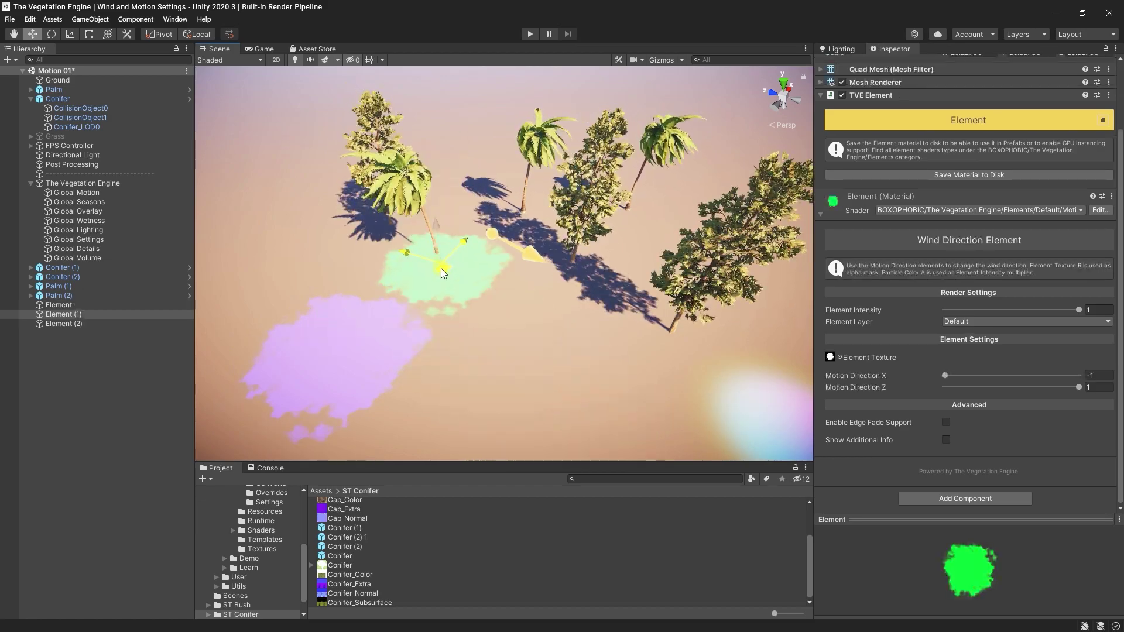
left_click_drag(935, 375, 1111, 386)
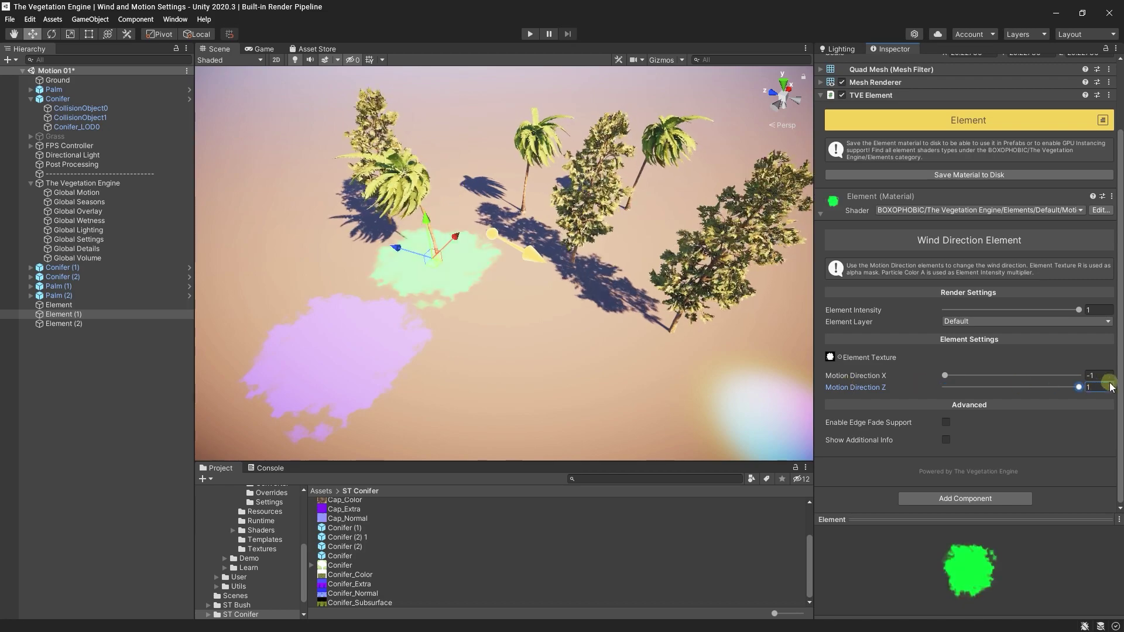
Move the wind direction element away from the palm to about X -44.81, Z 0.56
middle_click_drag(491, 291, 497, 301)
left_click(420, 287)
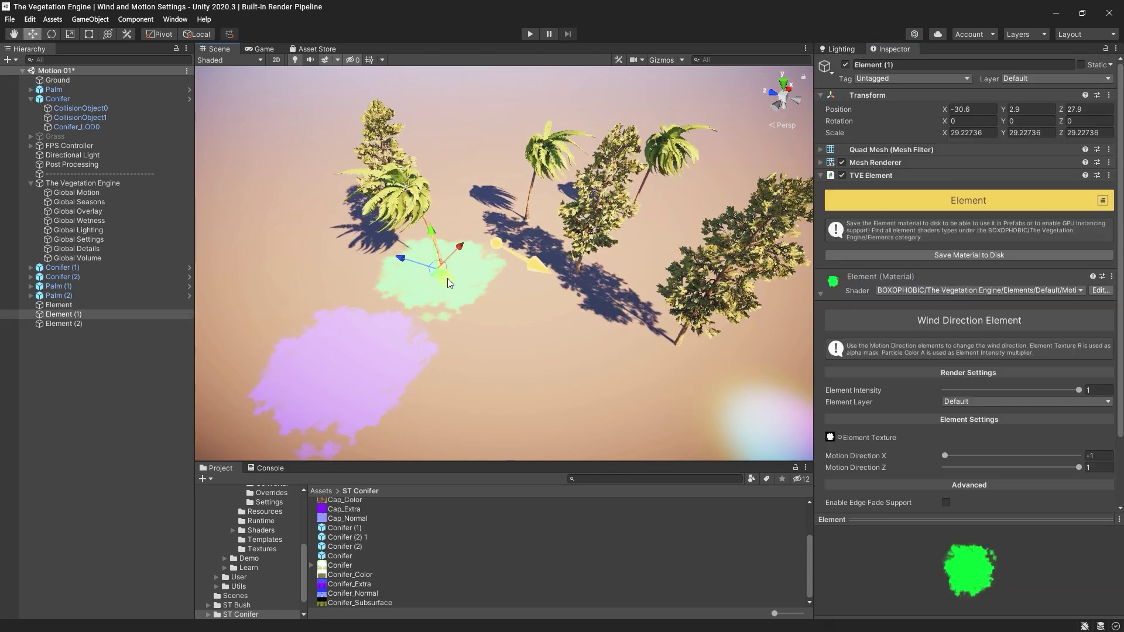
left_click_drag(466, 304, 488, 335)
right_click_drag(488, 335, 578, 325)
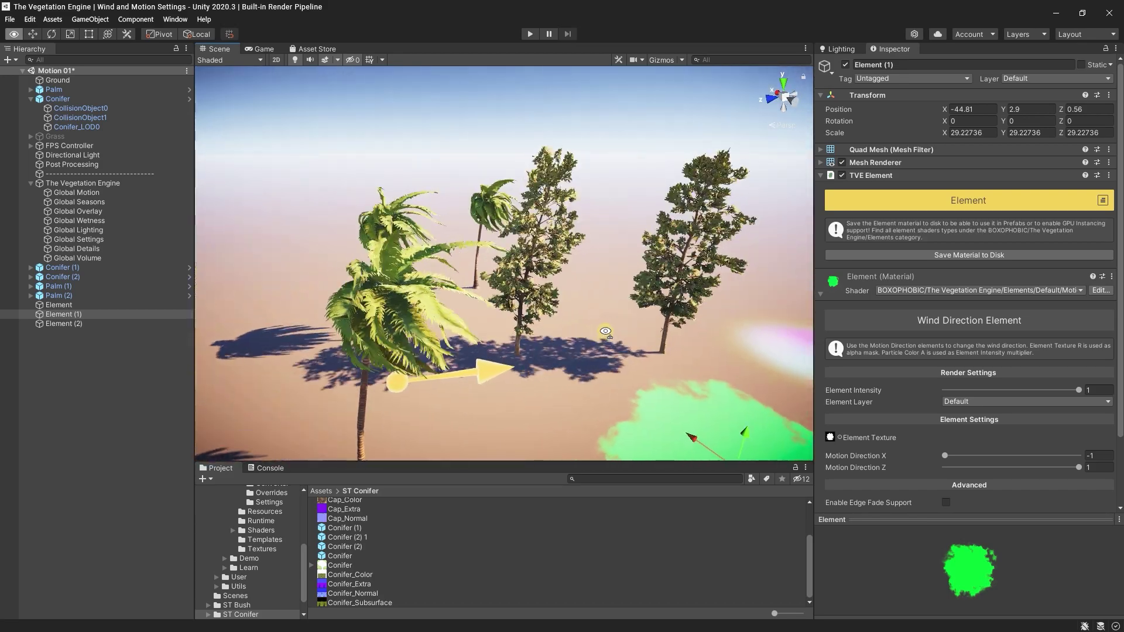
Lower the Motion Fade Bias in Global Settings to 20 and readjust it to 54
middle_click_drag(579, 326, 607, 288)
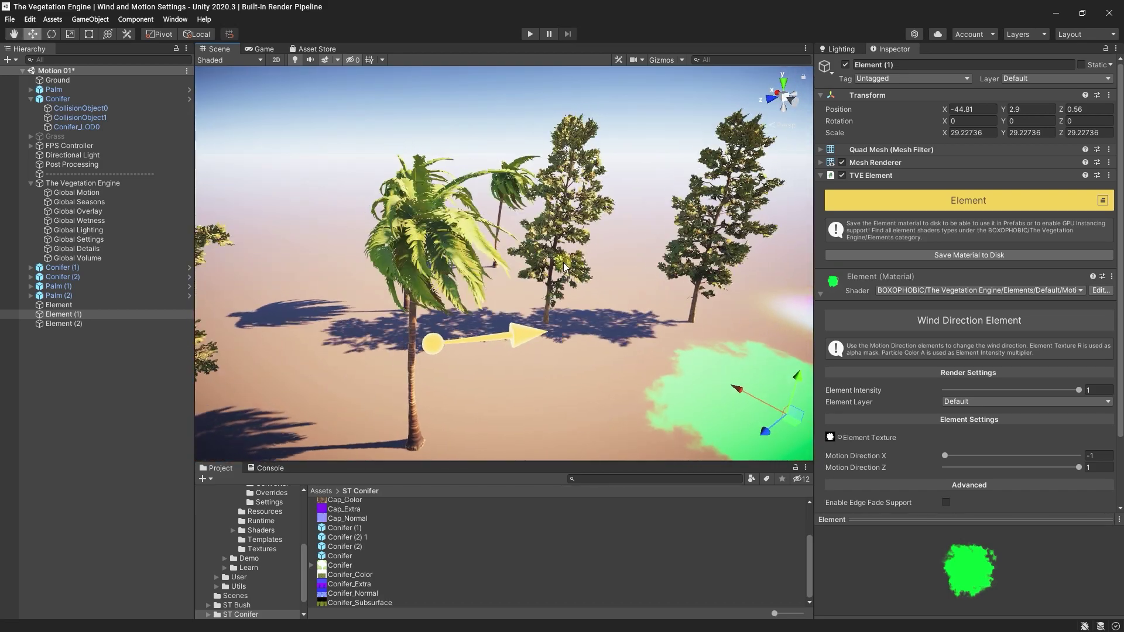
right_click_drag(582, 264, 551, 269)
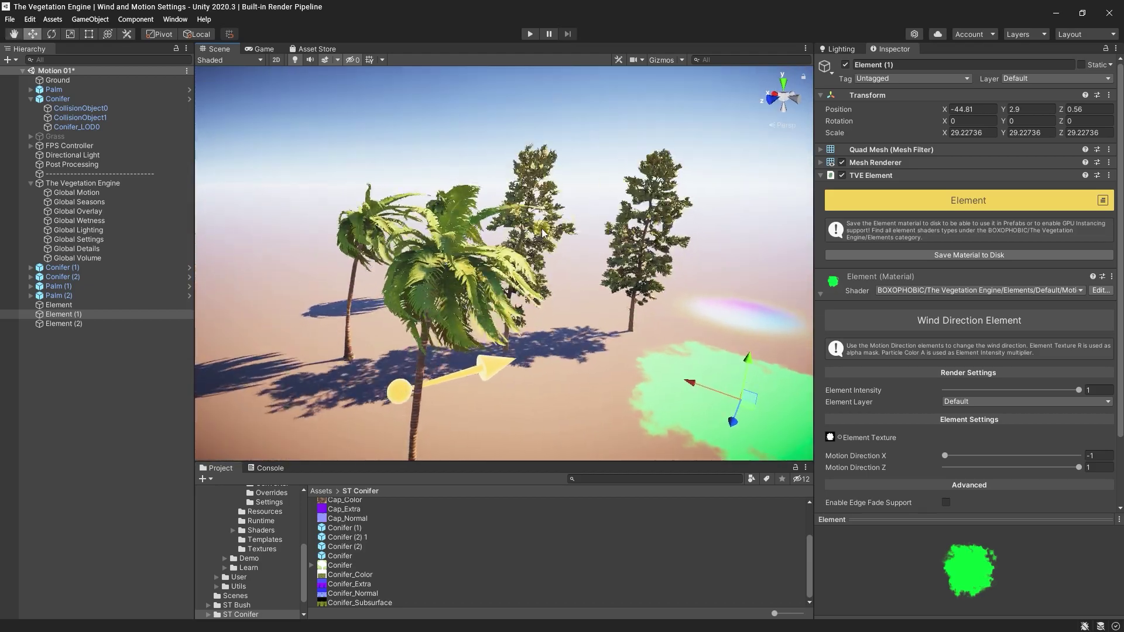
scroll(603, 252, "up", 3)
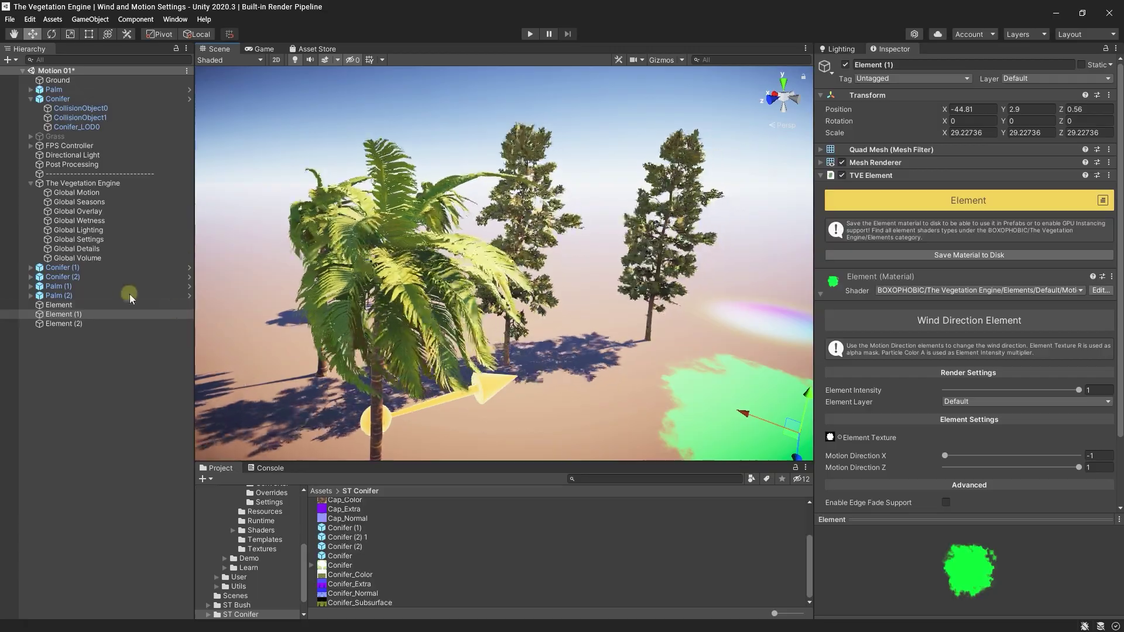
left_click(87, 240)
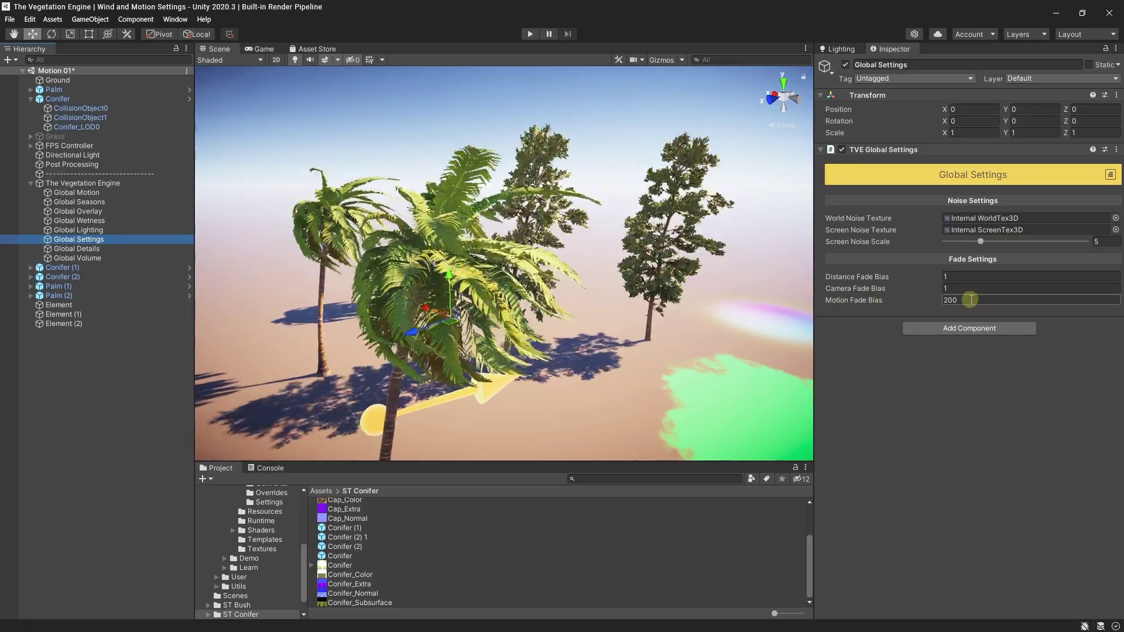
type("20")
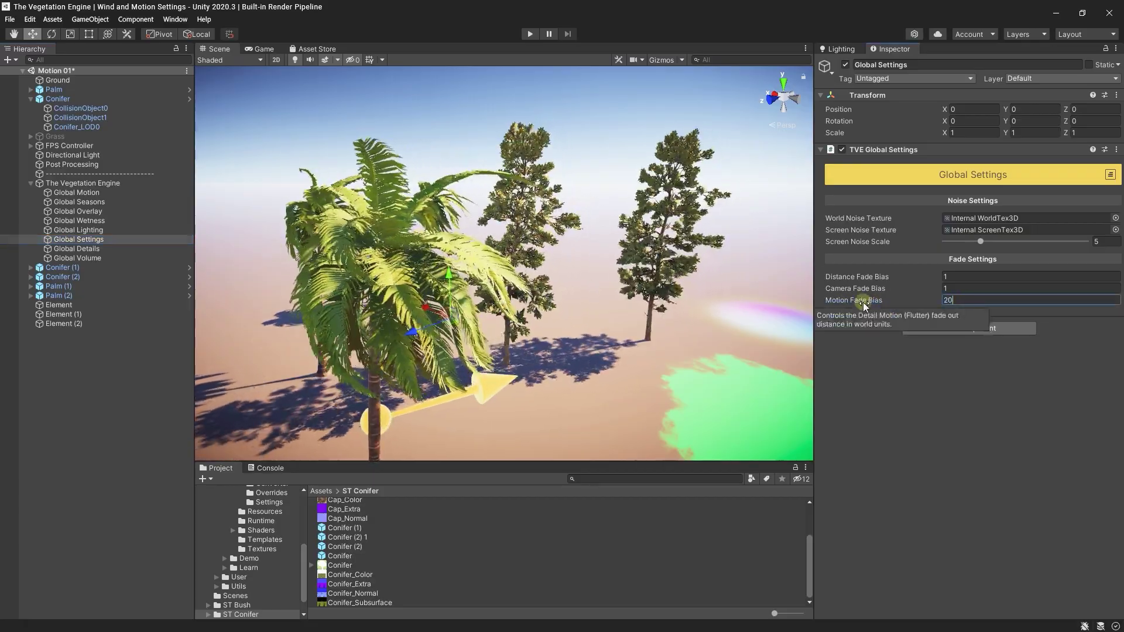
left_click_drag(933, 302, 950, 302)
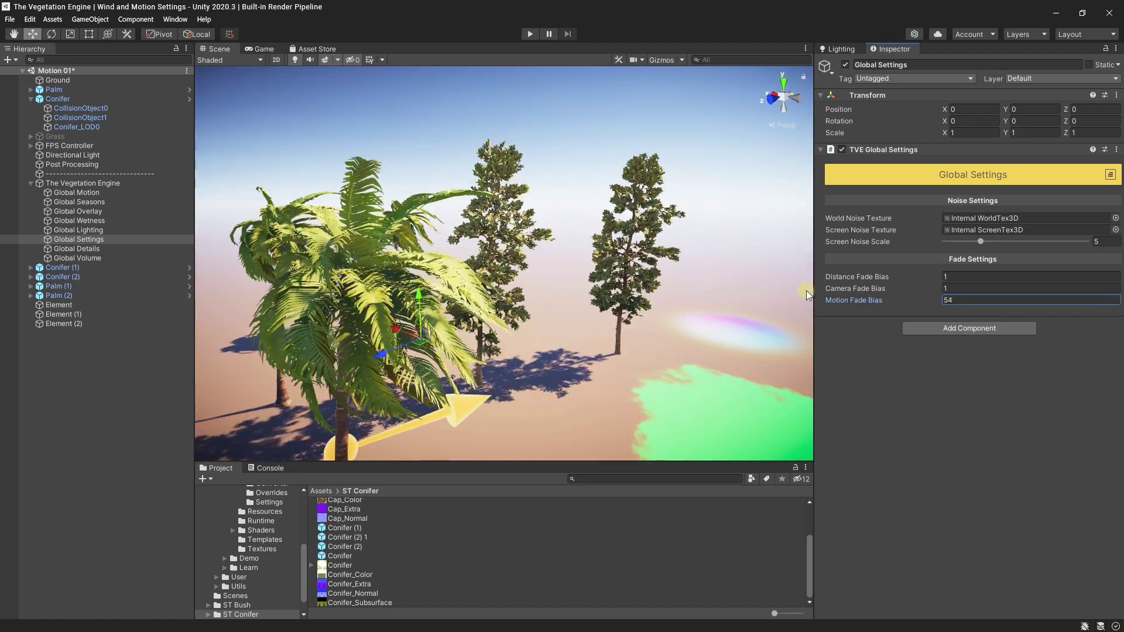
Examine how the trees' leaf flutter fades with viewing distance from near and far
right_click_drag(636, 249, 529, 310)
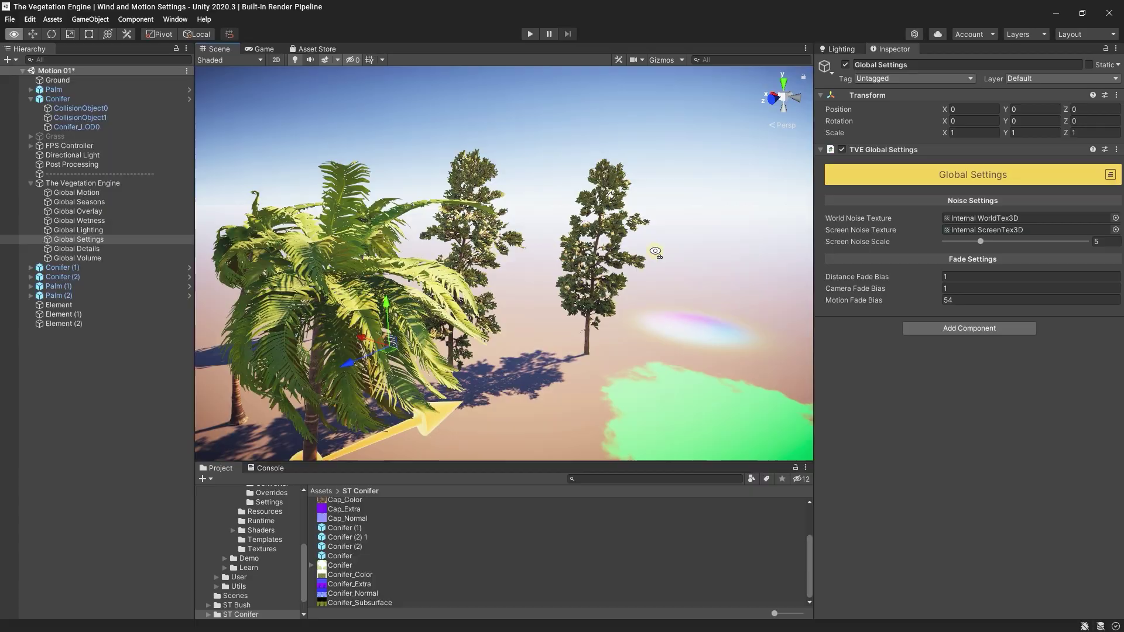
key("w")
key("s")
key("w")
key("s")
key("w")
scroll(568, 269, "down", 15)
scroll(530, 319, "up", 6)
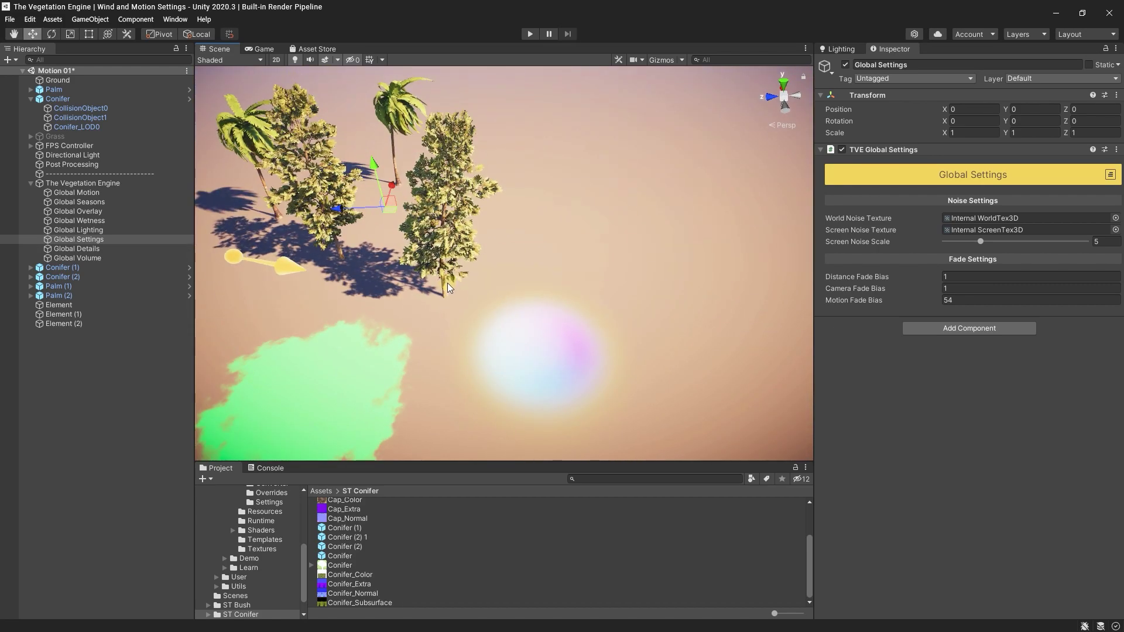
Move the Conifer (1) tree to about X -32.69, Z -40.92 and the multicoloured interaction element beside its trunk, to about X -34.45, Z -36.62
left_click(447, 283)
right_click_drag(559, 274, 500, 301)
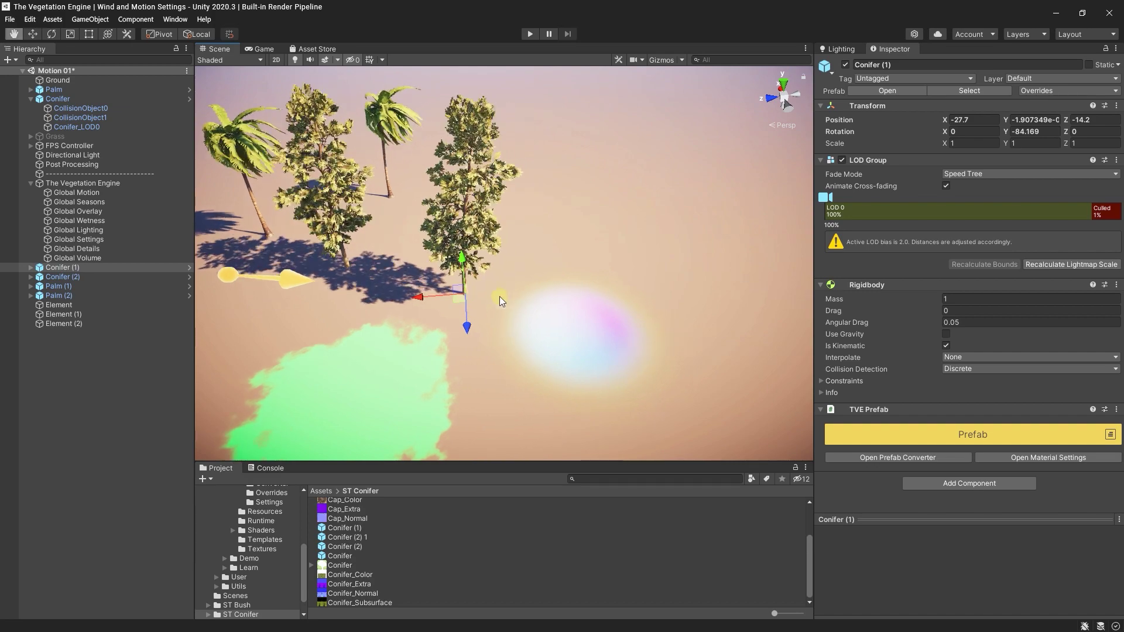
left_click(558, 329)
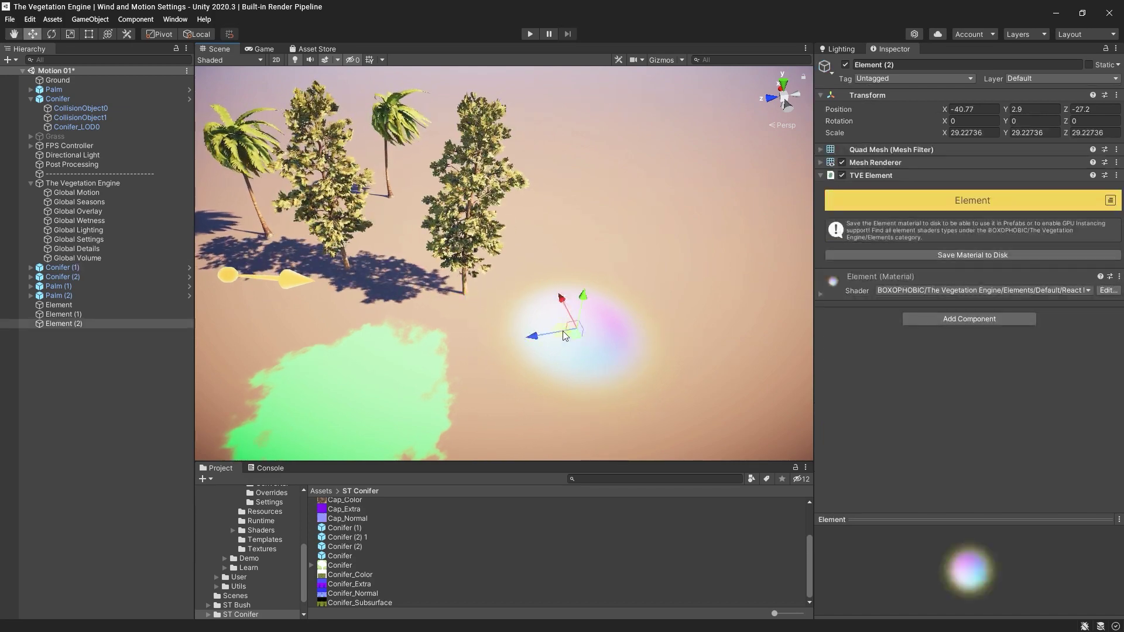
left_click(471, 301)
left_click_drag(473, 304, 649, 286)
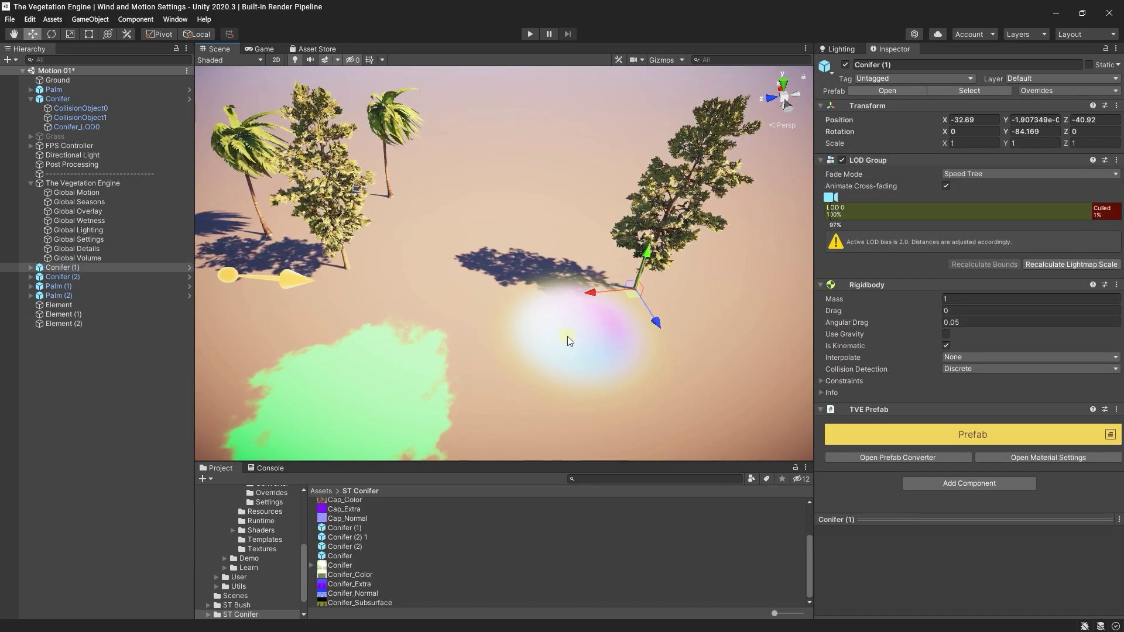
left_click(568, 336)
left_click_drag(571, 337, 421, 319)
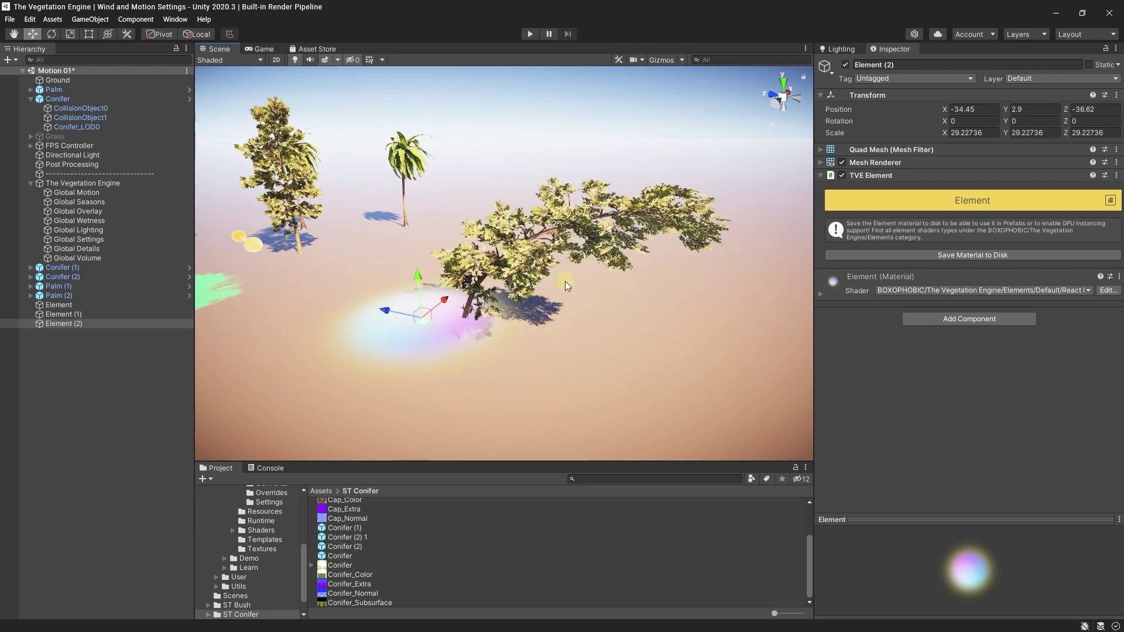
Open the material settings of Conifer (1) and set Interaction Use Mask to 0
left_click(514, 252)
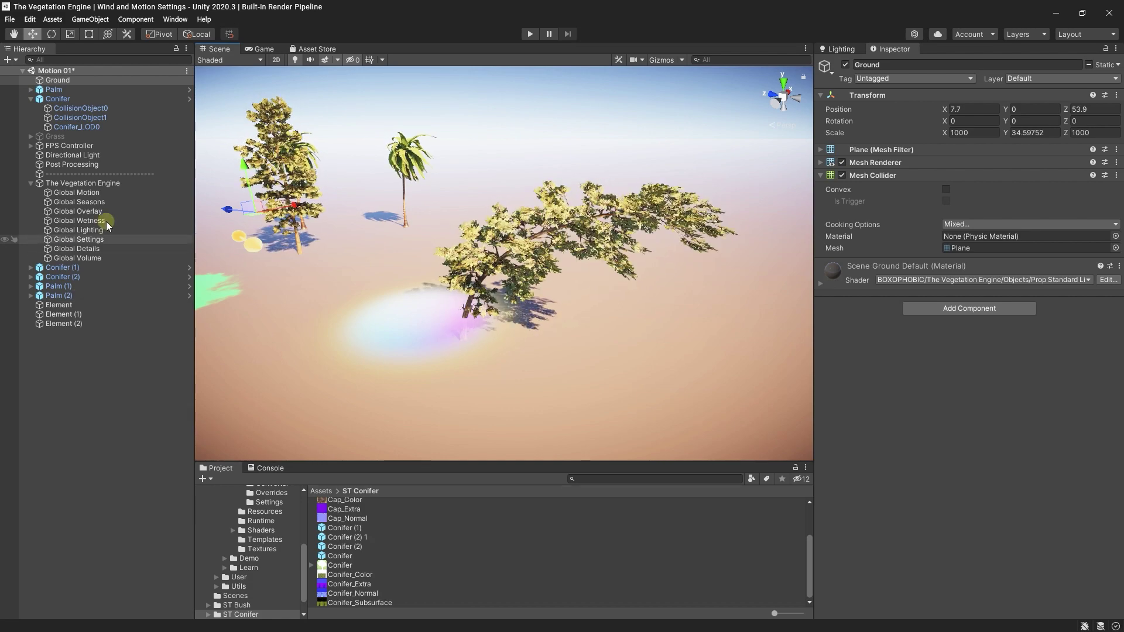
left_click(65, 268)
left_click(1030, 456)
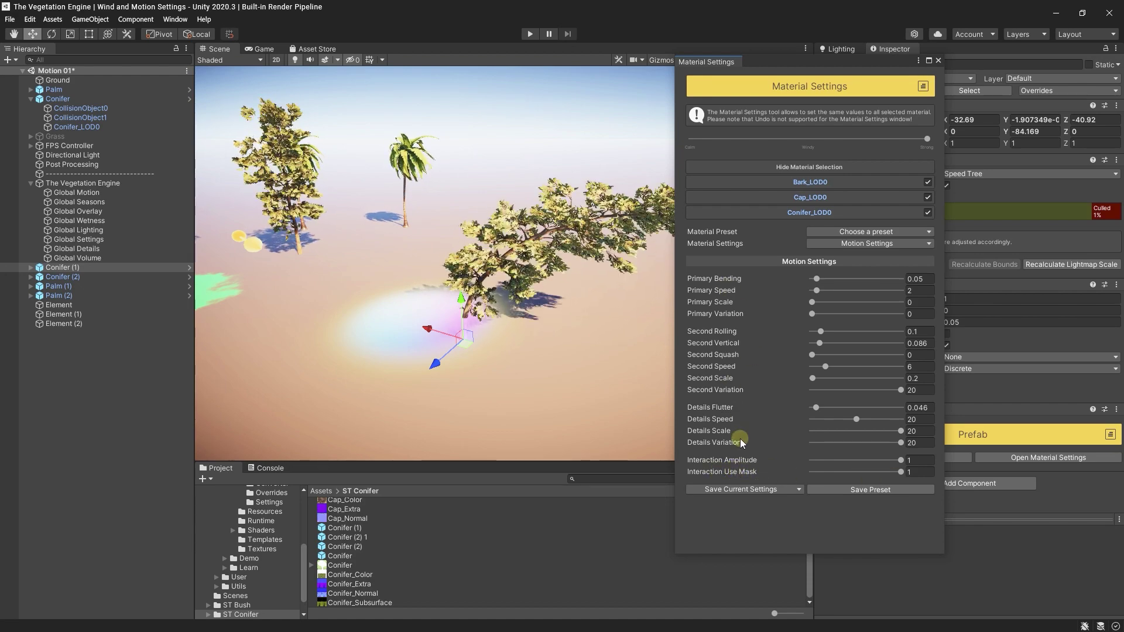
left_click_drag(900, 472, 805, 465)
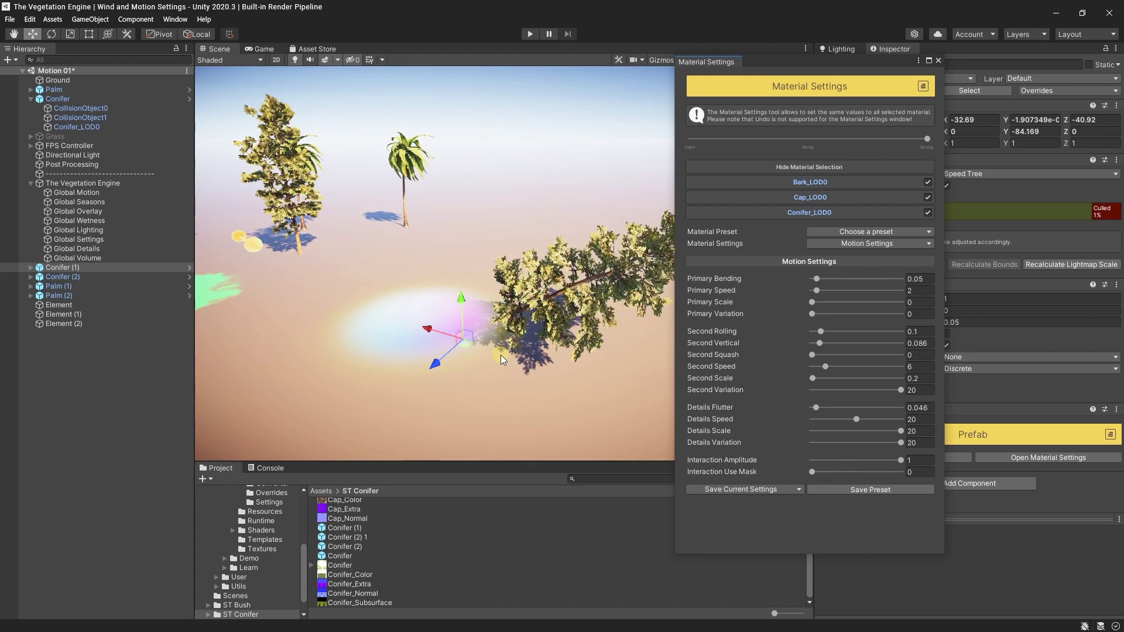
Try moving the conifer, undo that move, and shift the interaction element to about X -32.54, Y 0.68, Z -35.85 beside the trunk
left_click_drag(501, 355, 416, 370)
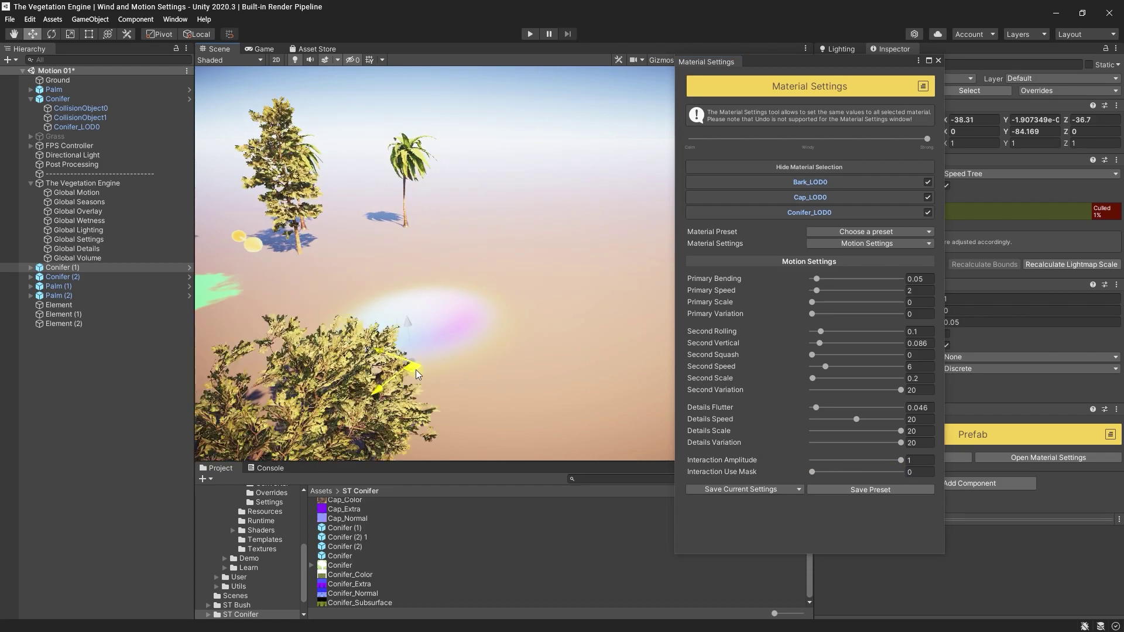
key("ctrl+z")
left_click(417, 318)
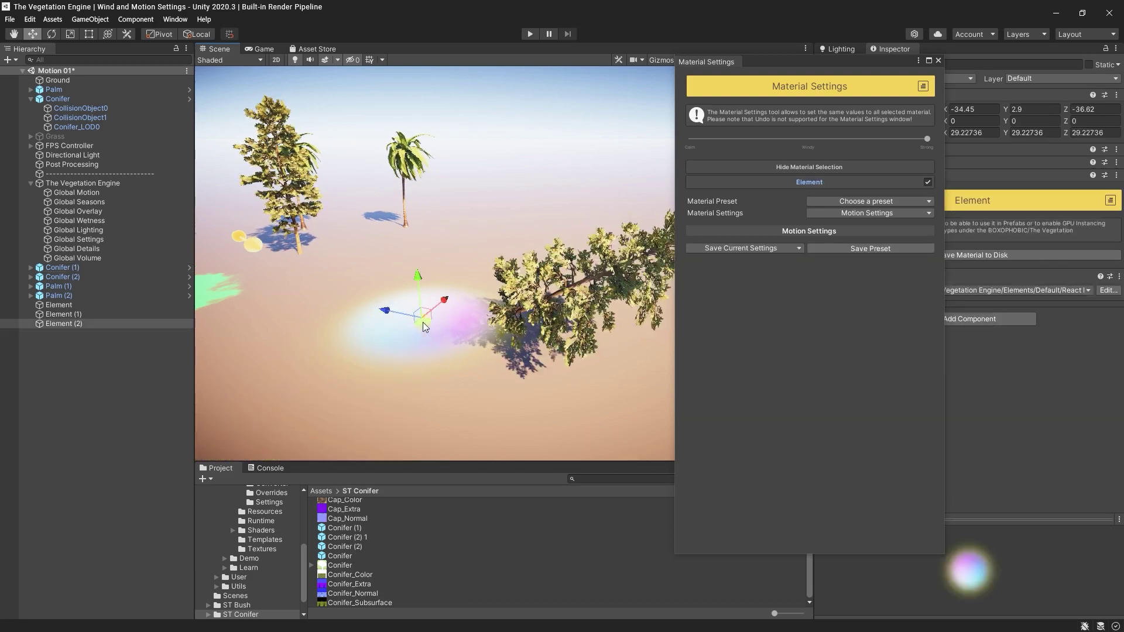
mouse_move(422, 322)
left_mouse_down()
mouse_move(360, 321)
mouse_move(422, 328)
mouse_move(417, 303)
left_mouse_up()
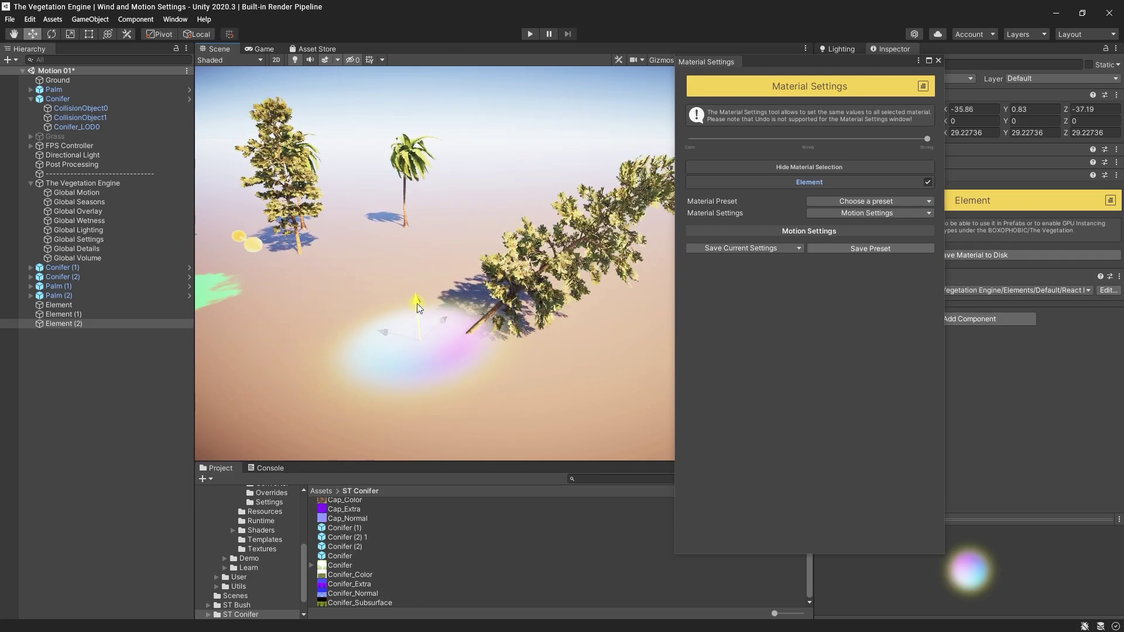
left_click_drag(421, 358, 428, 333)
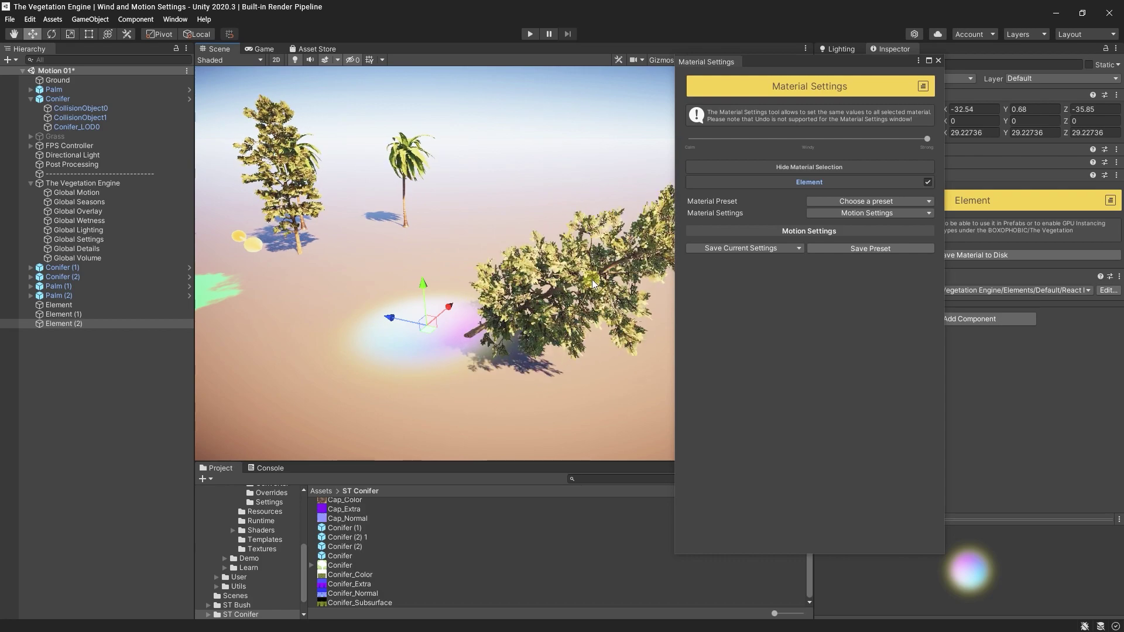
left_click(597, 285)
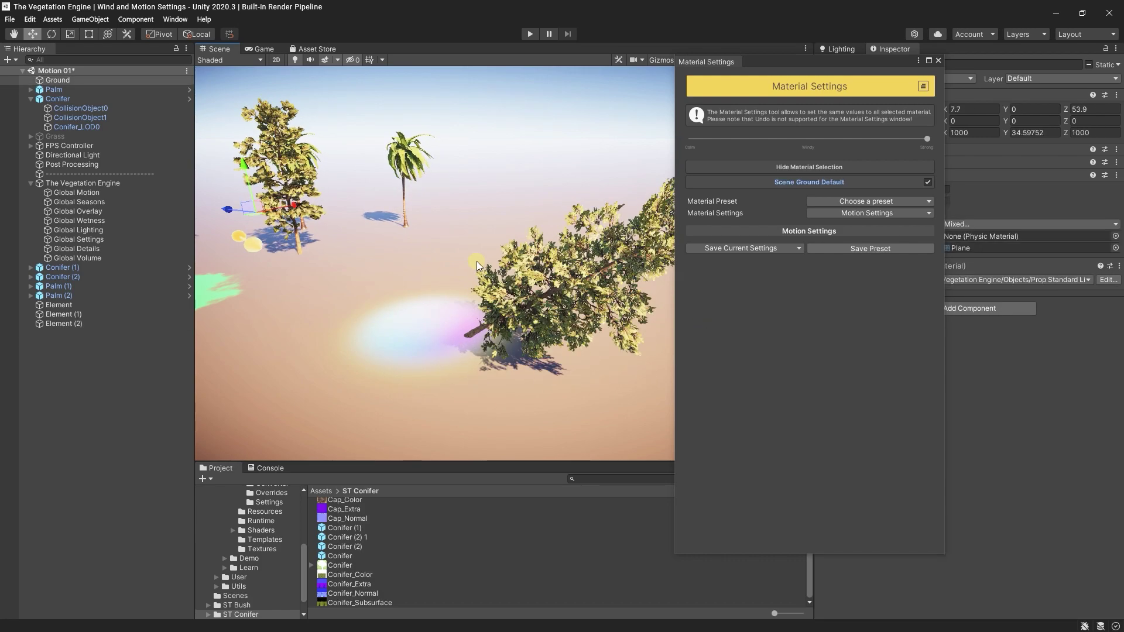